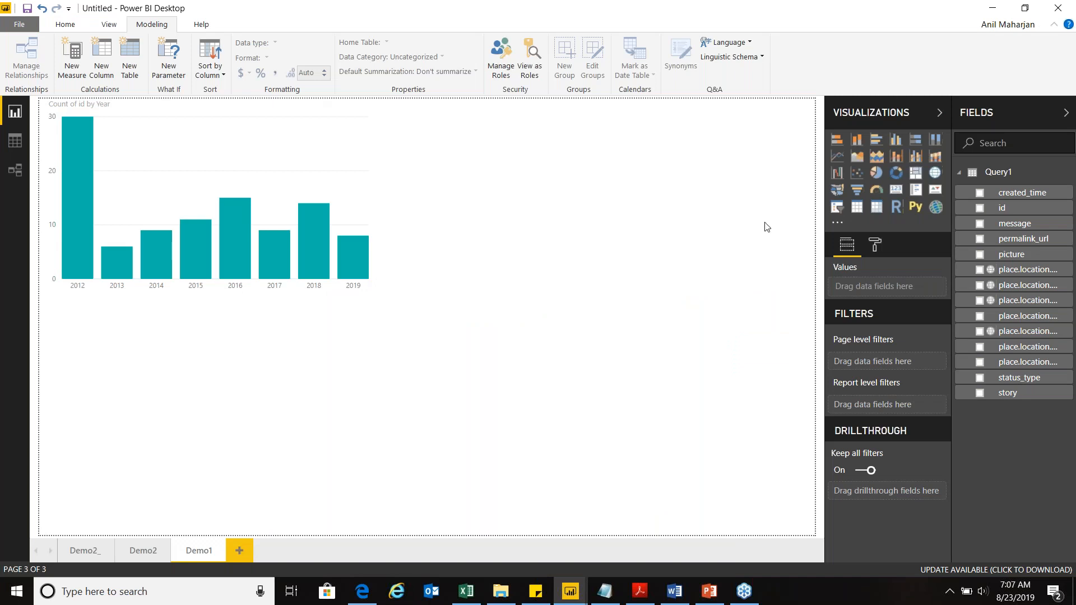
- Add a new report page and open the full list of data source connectors
click(238, 552)
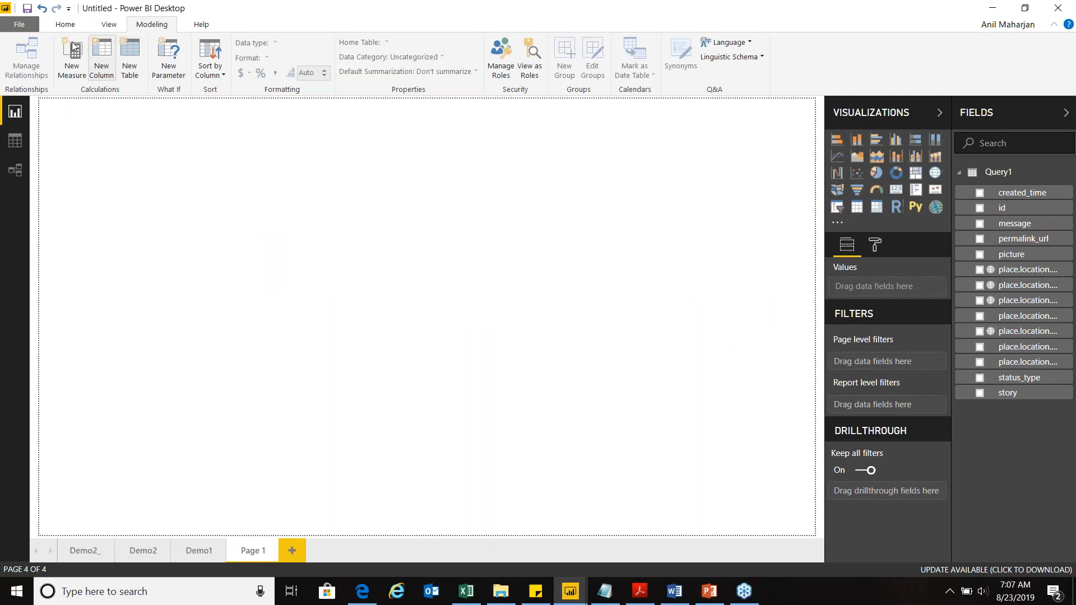
click(65, 26)
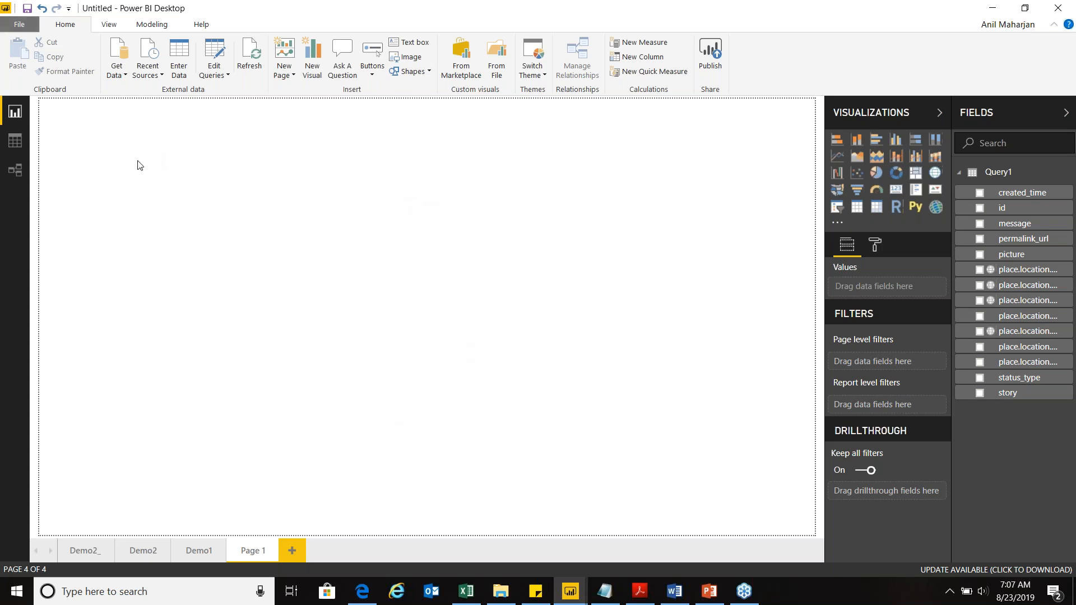
click(126, 72)
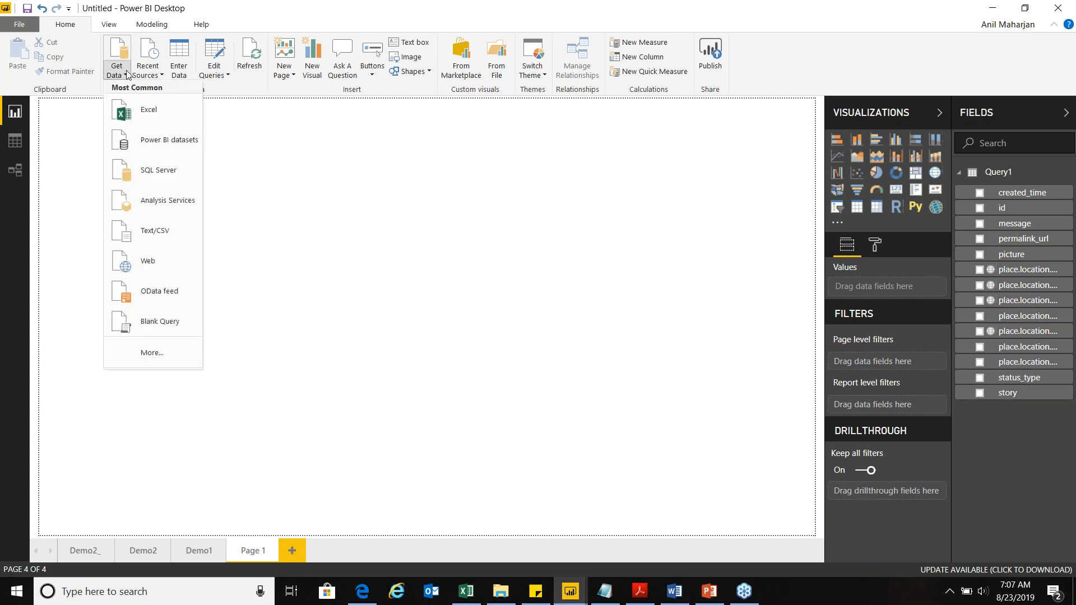
click(162, 362)
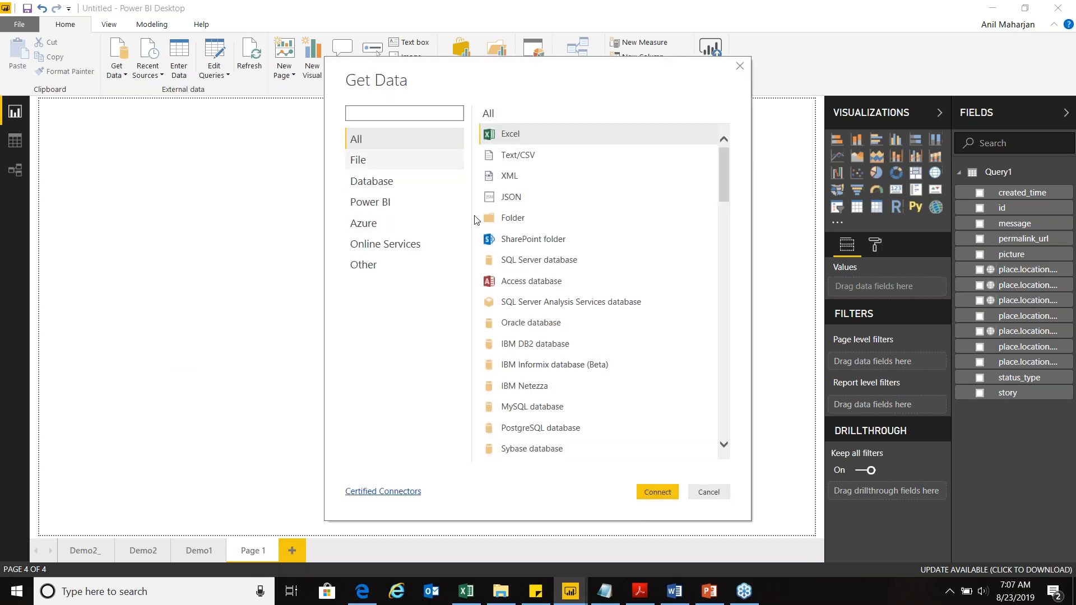
- Browse the File, Database, Azure and Online Services connectors and connect to the Facebook source
click(391, 166)
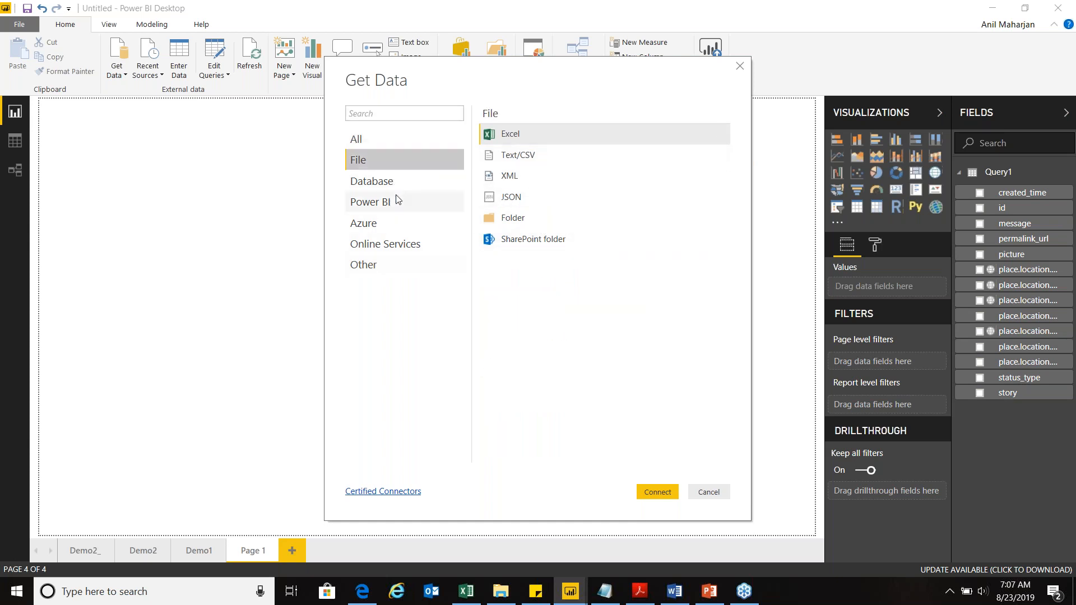
click(383, 182)
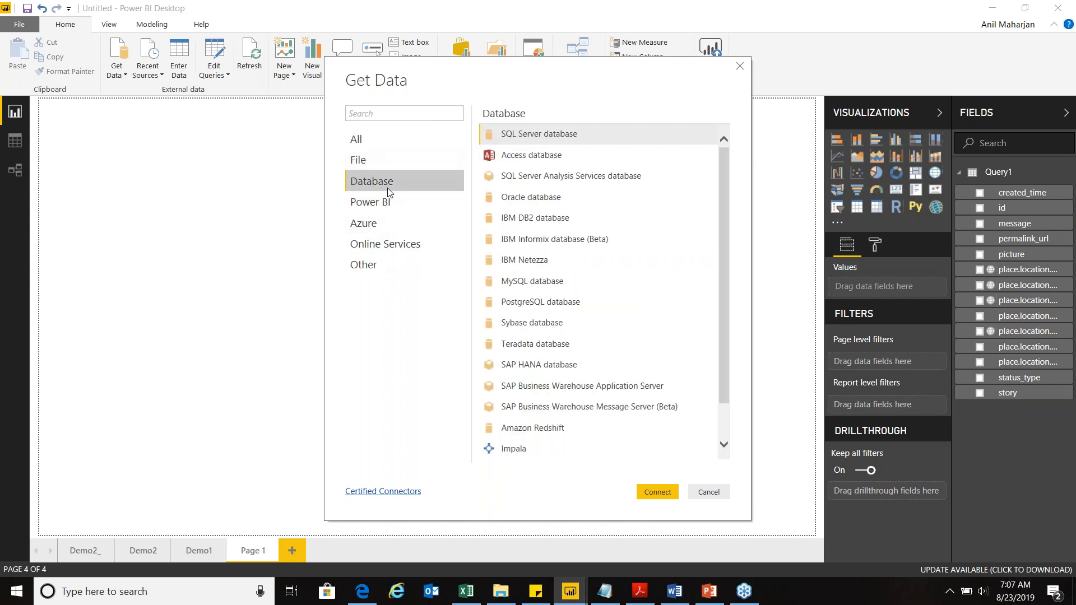
click(391, 230)
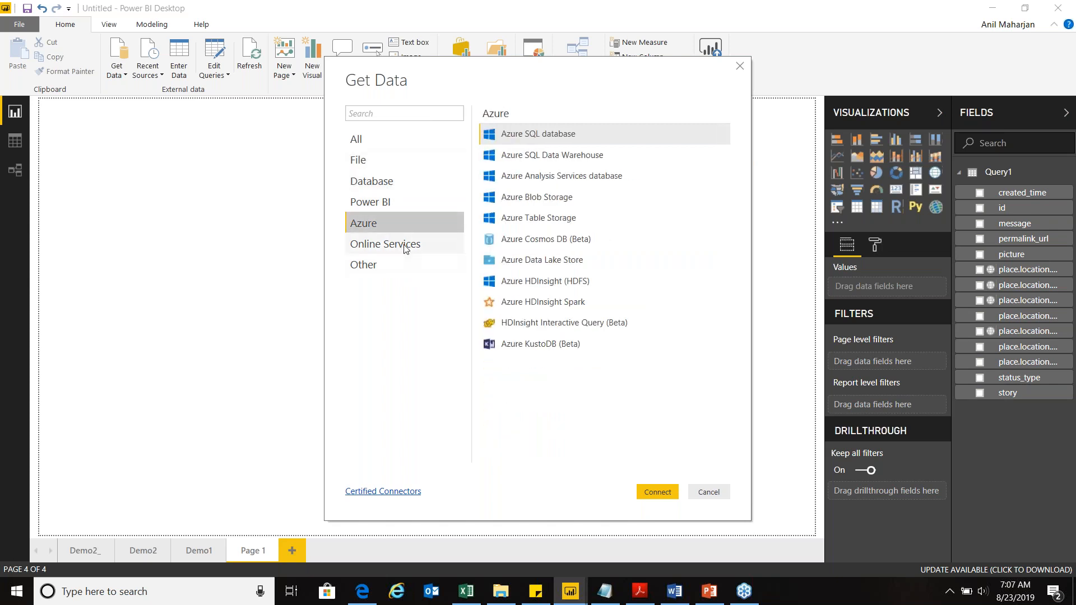
click(405, 249)
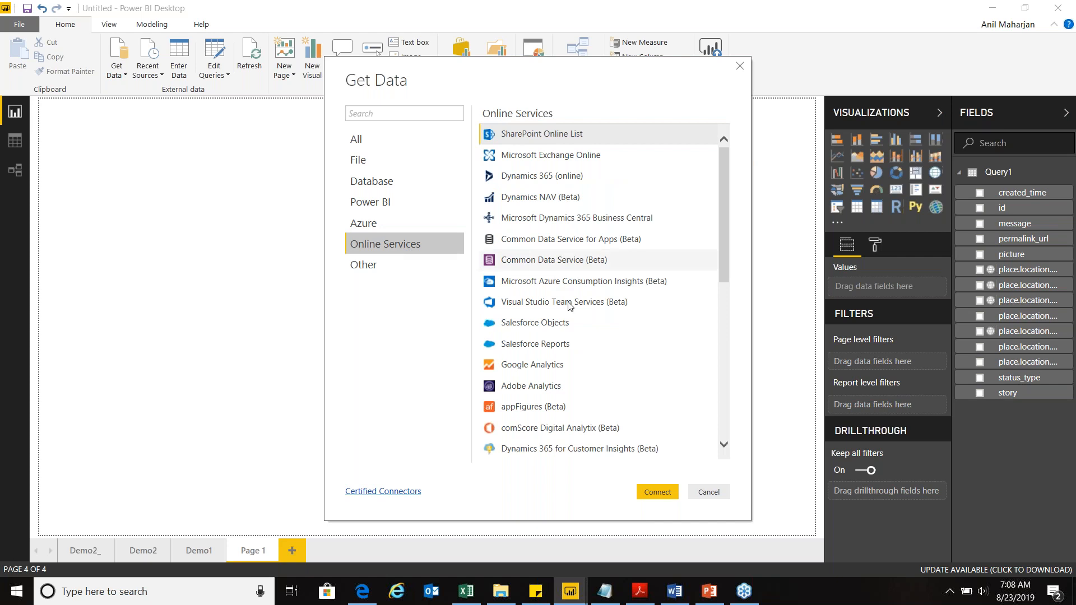
scroll(551, 223, down, 4)
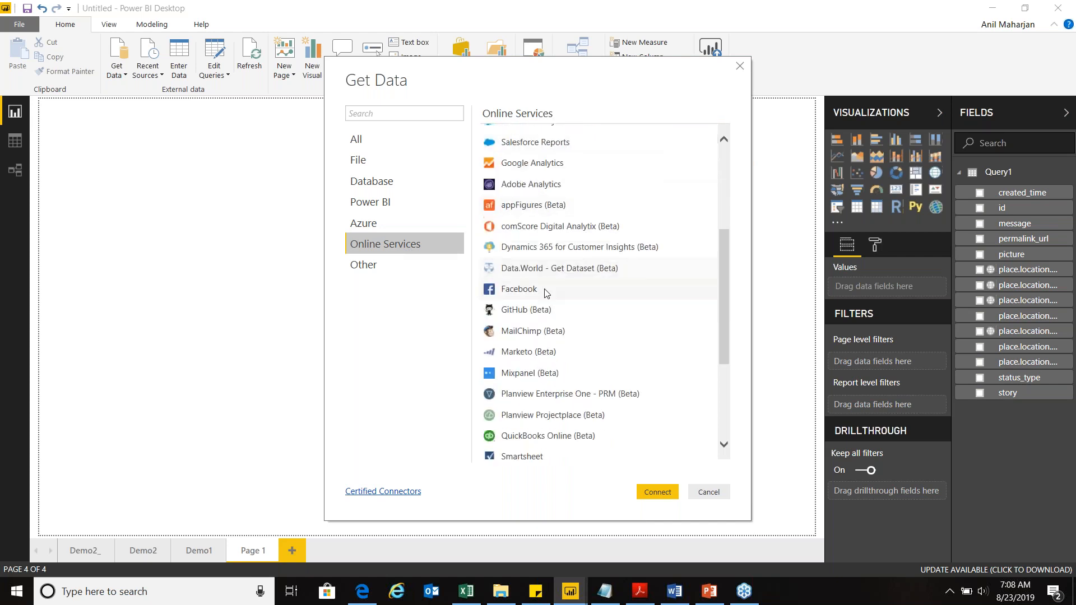
click(533, 294)
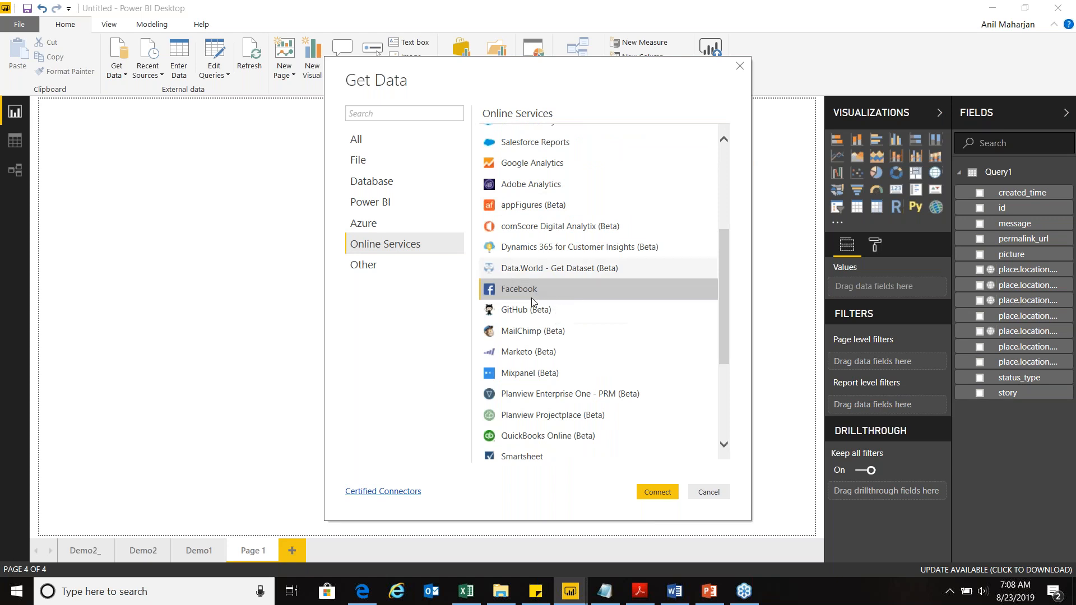
click(657, 493)
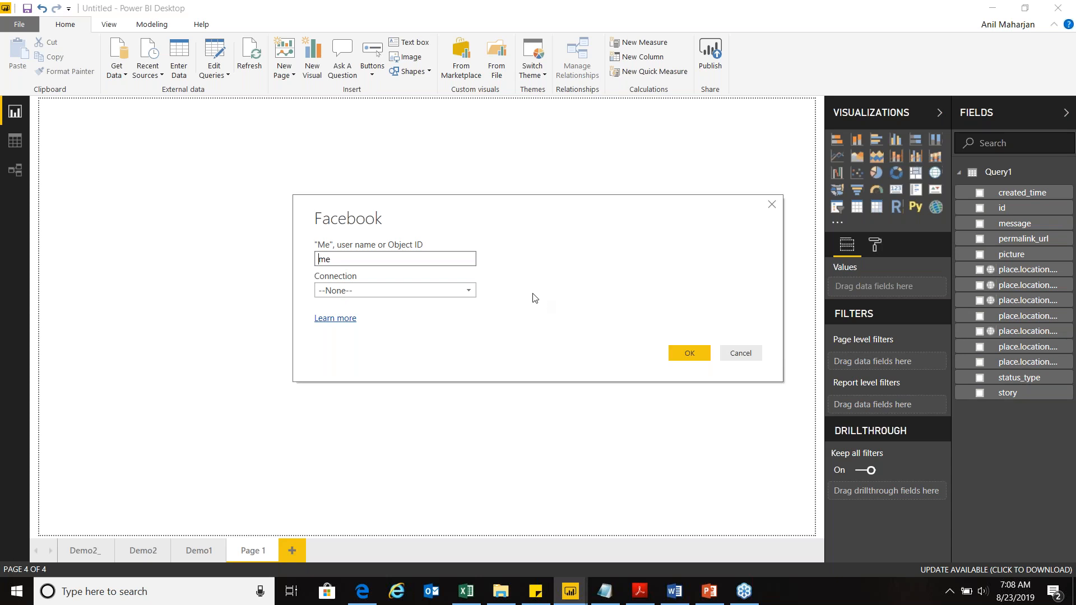
- Set the Facebook connection to Feed for the "me" object and load the previewed data into the report
click(471, 291)
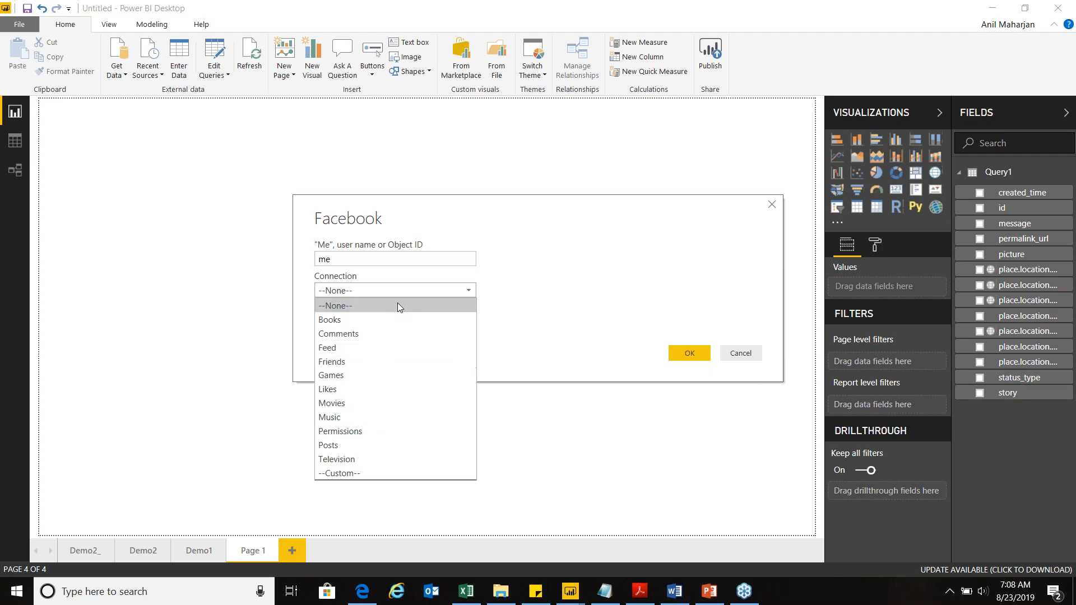
click(348, 347)
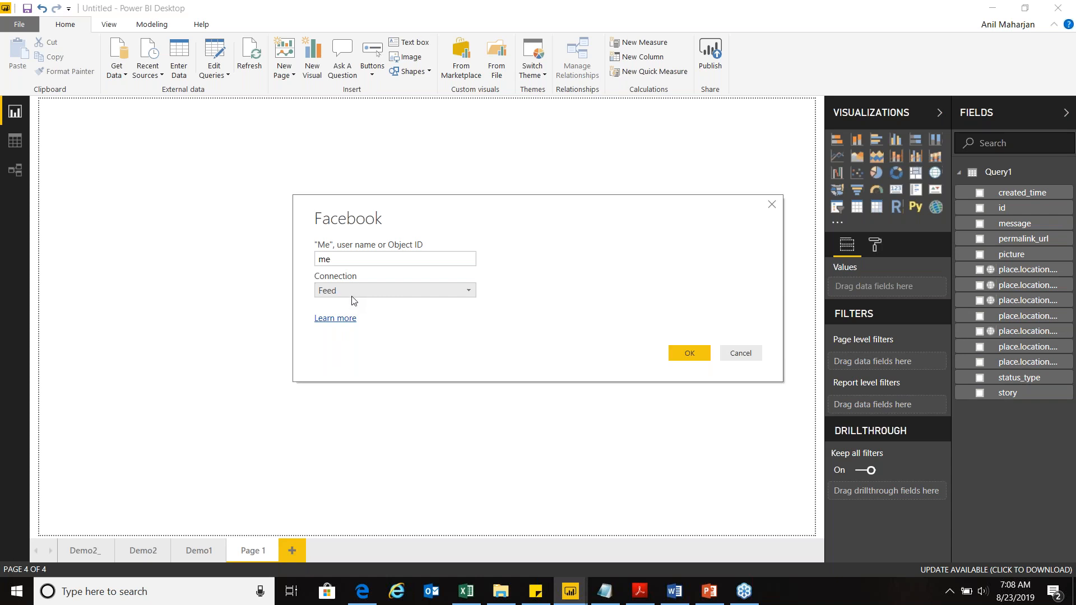
click(679, 358)
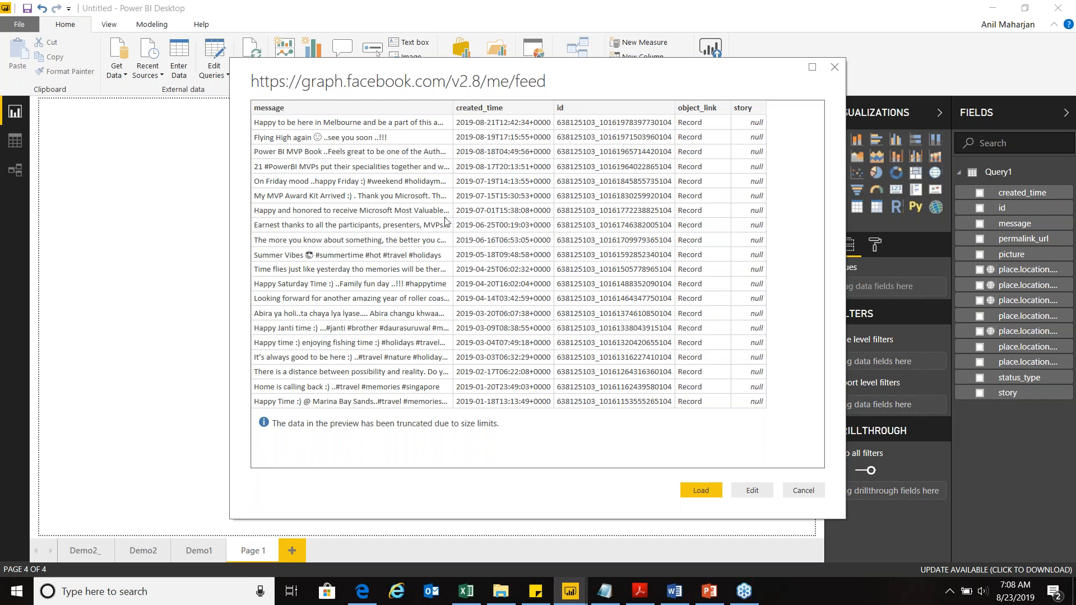
click(699, 491)
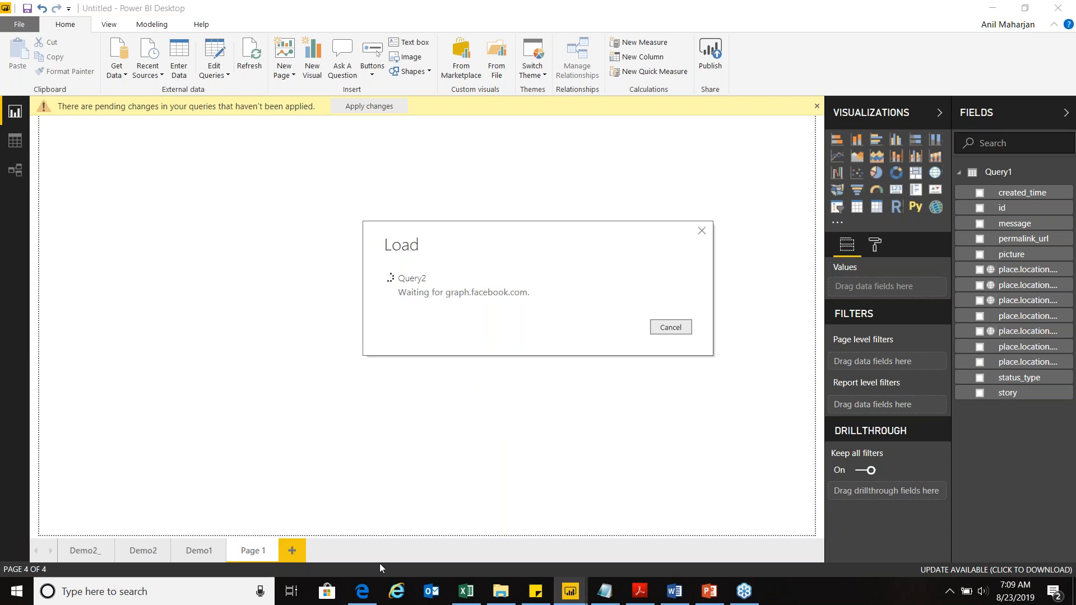
- Switch to the browser and examine the Graph API Overview page of the Facebook developer documentation, including its basics, structure and request examples
click(364, 590)
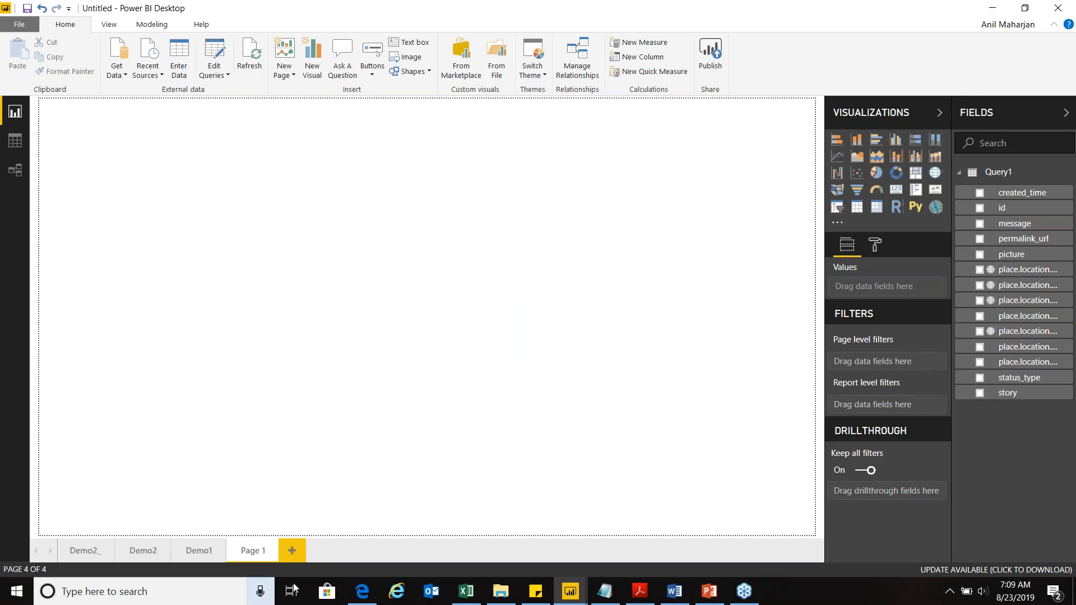
click(363, 590)
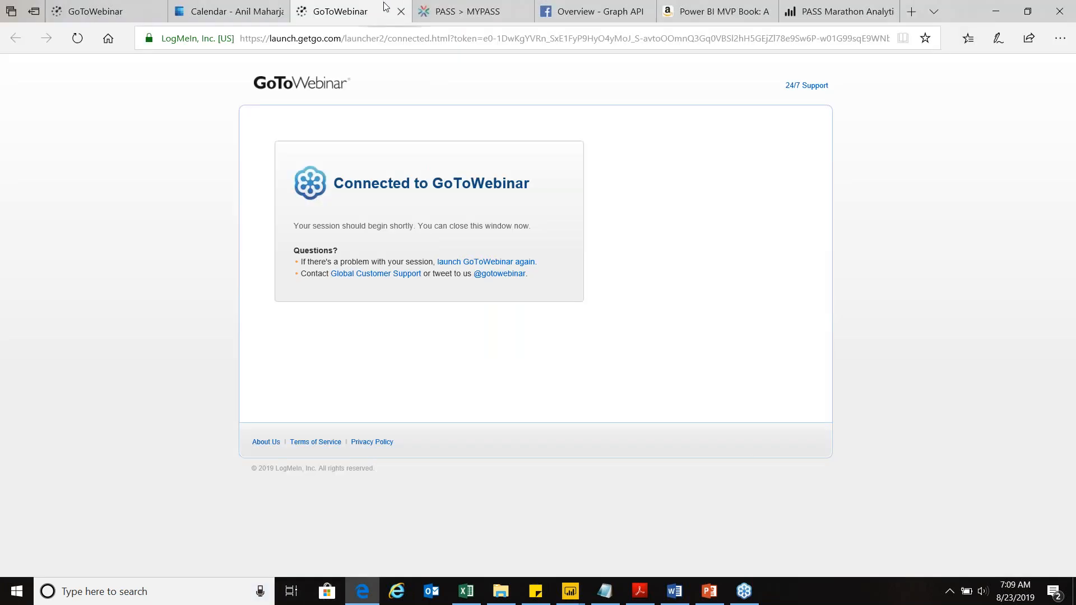
click(581, 11)
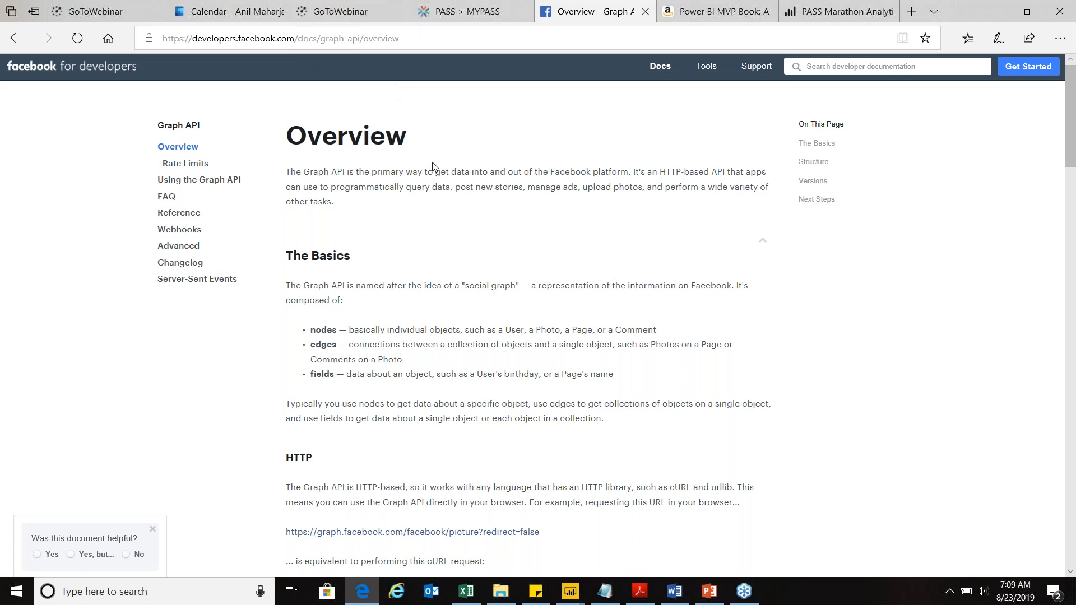
scroll(432, 166, down, 4)
scroll(435, 225, up, 3)
scroll(438, 276, down, 1)
scroll(436, 272, down, 10)
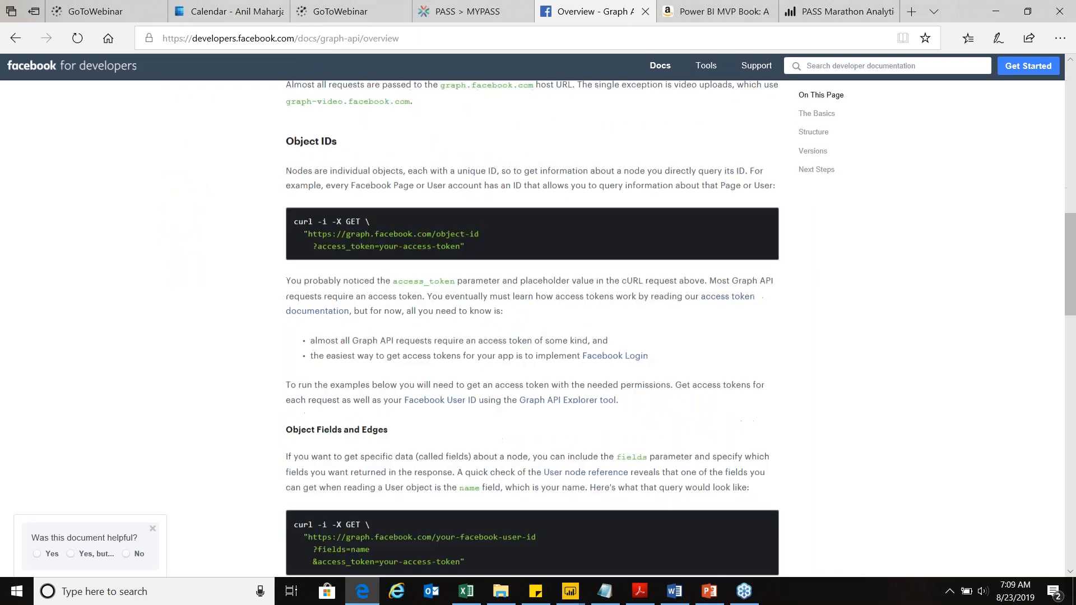
scroll(450, 293, down, 12)
scroll(451, 293, up, 18)
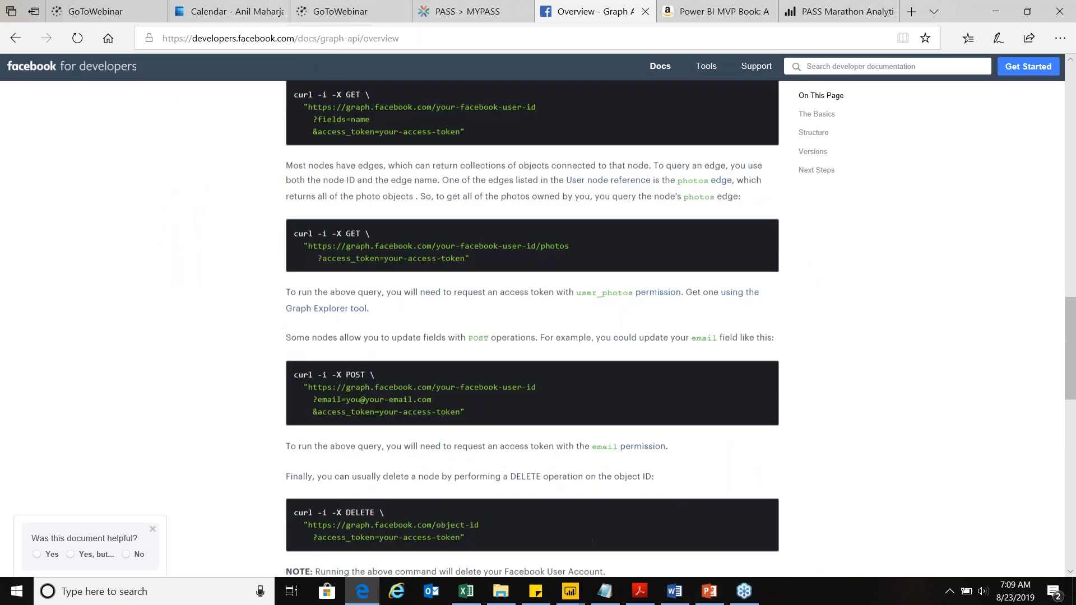
scroll(450, 293, up, 5)
scroll(680, 211, down, 3)
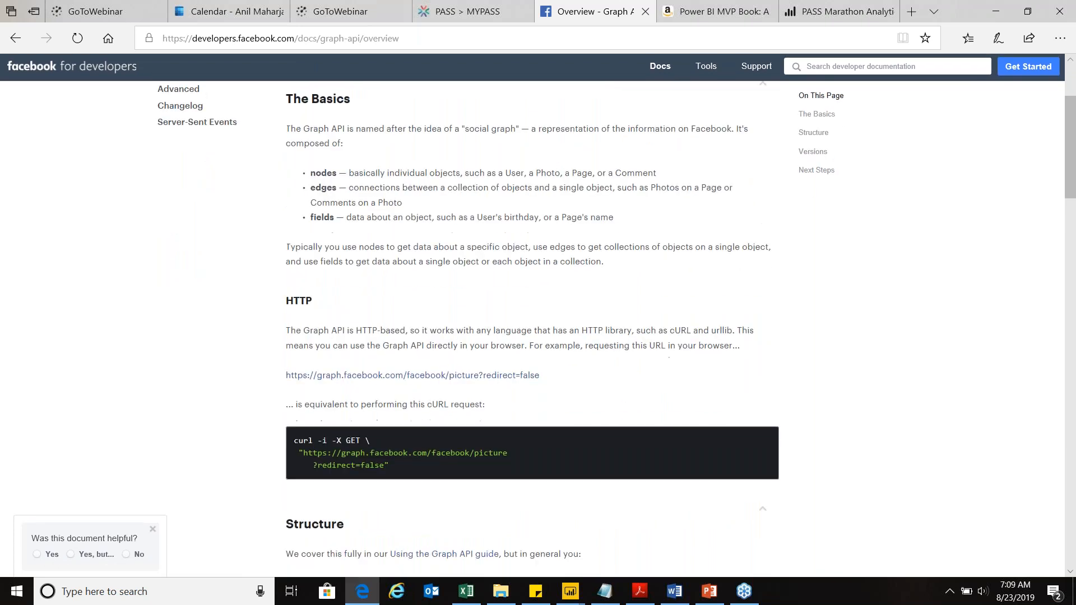
scroll(528, 282, down, 4)
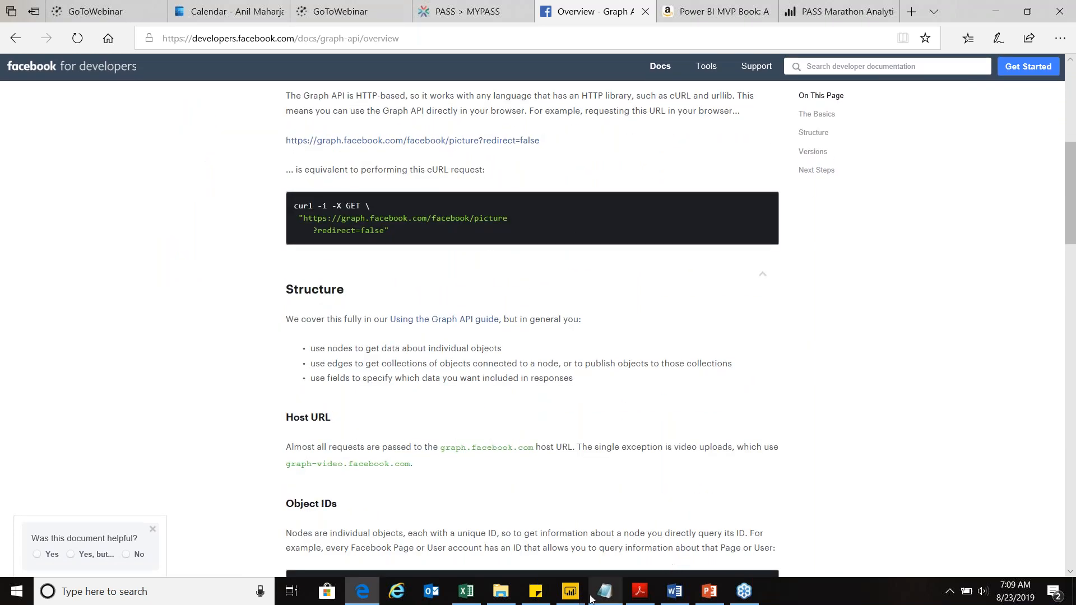
- Switch back to Power BI Desktop, open the loaded Query2 in the Power Query Editor and look through its feed rows
click(574, 593)
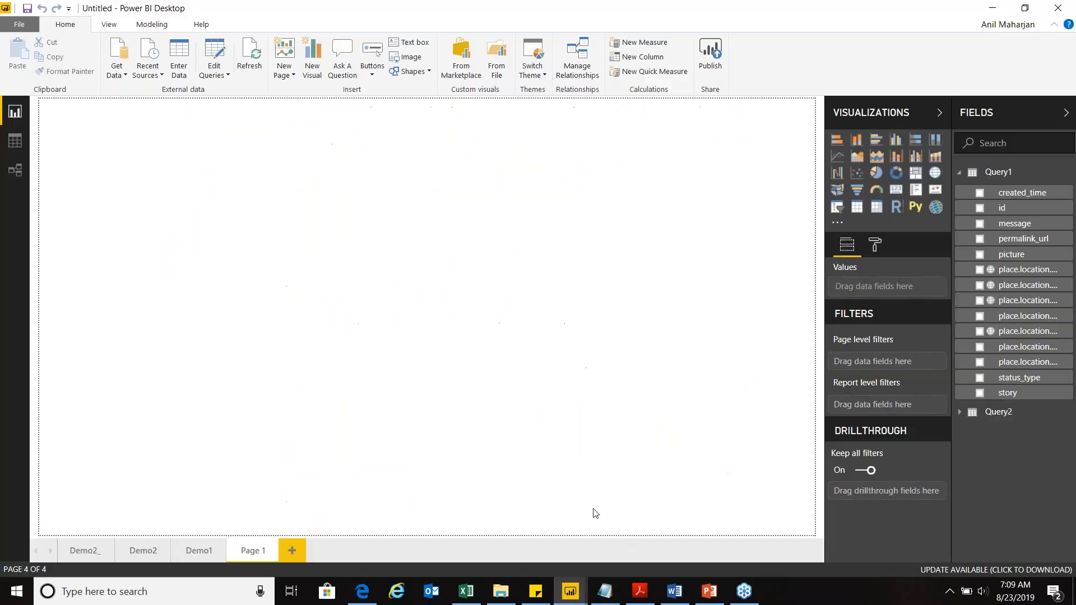
click(973, 415)
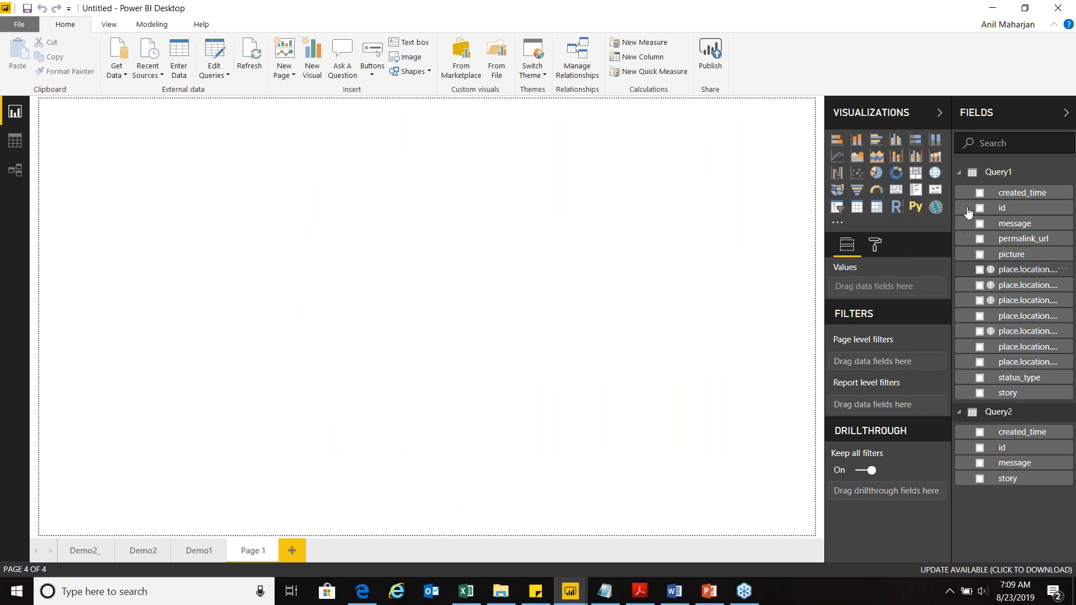
click(959, 173)
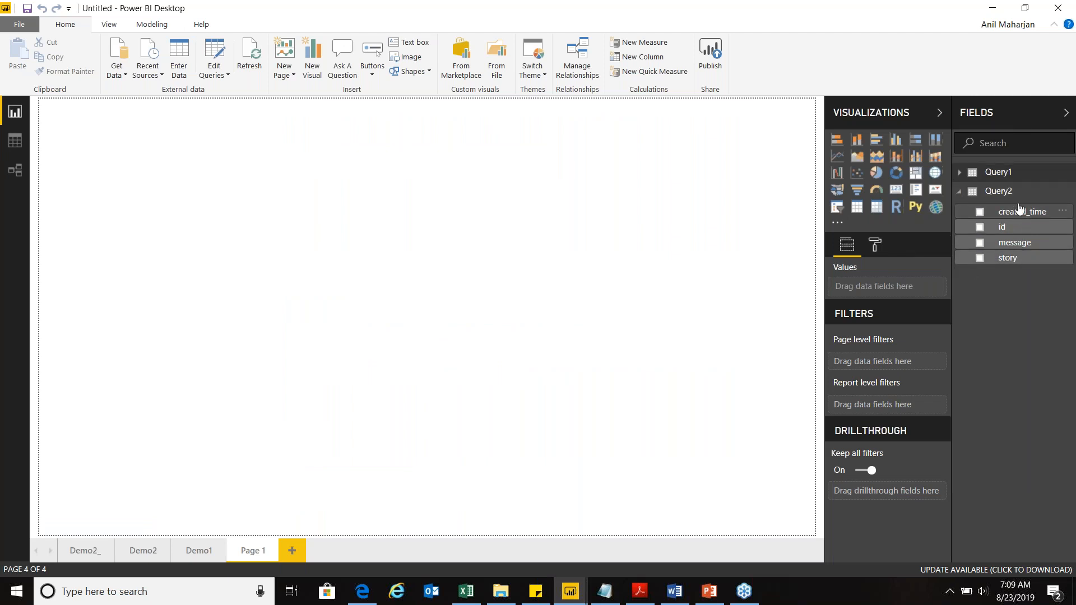
right_click(1052, 196)
click(1010, 271)
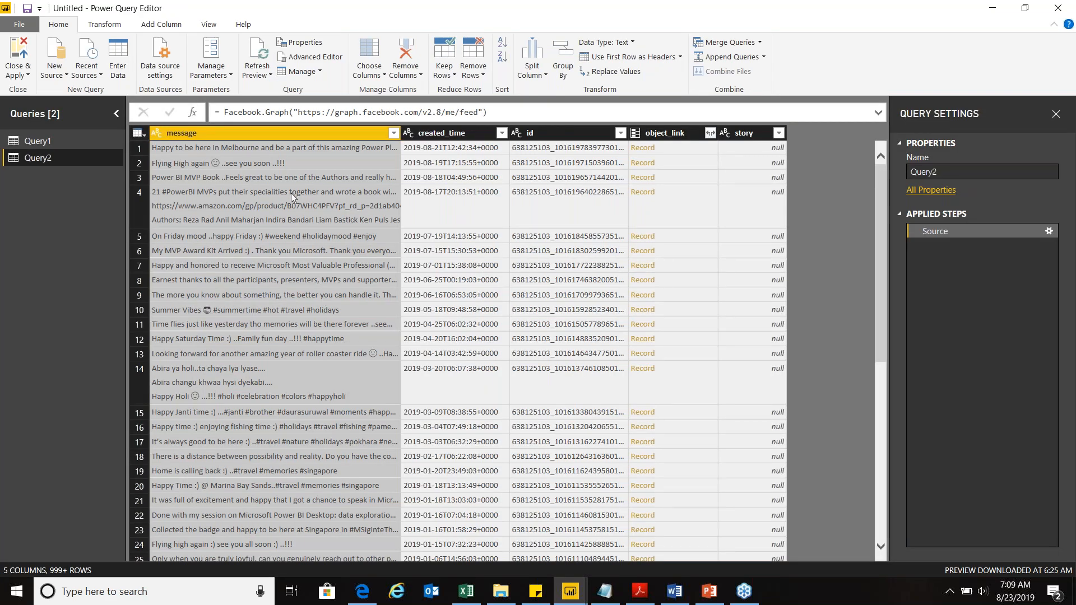
scroll(290, 192, down, 5)
scroll(260, 291, down, 7)
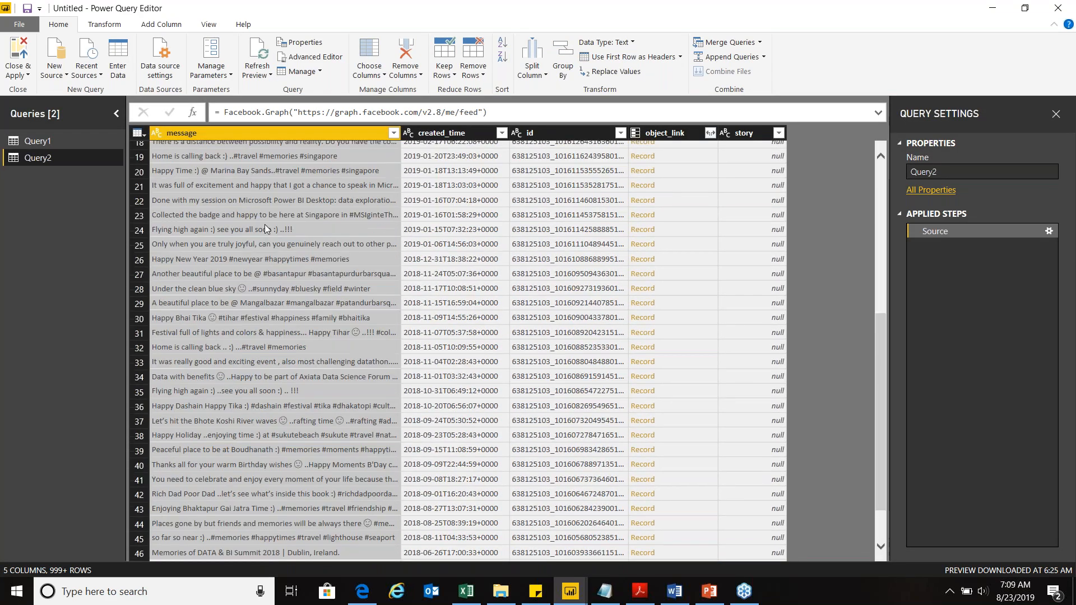
scroll(465, 253, up, 10)
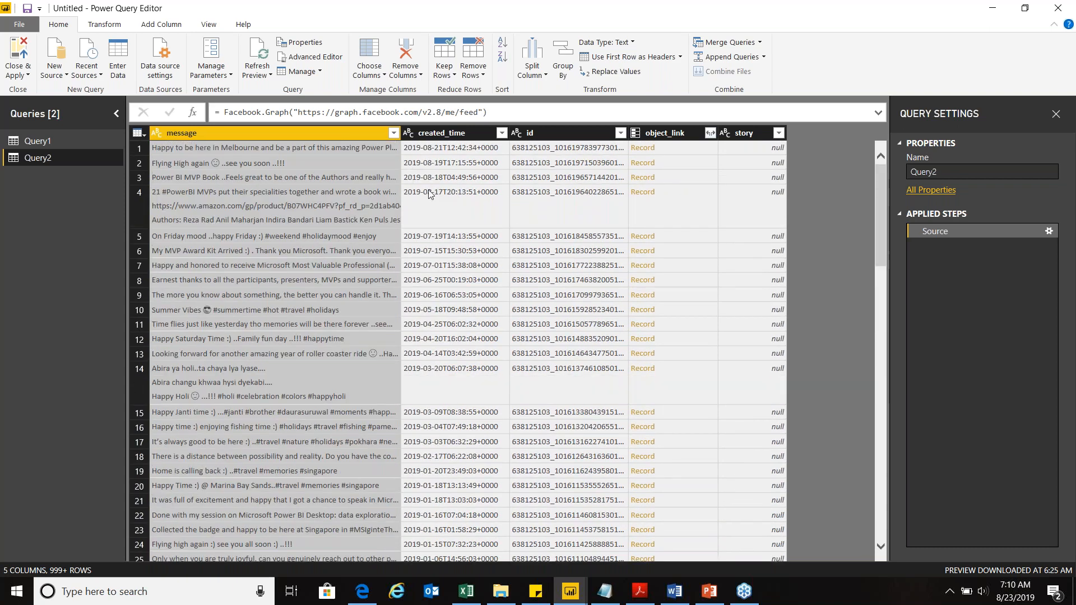
- Open Query2's code in the Advanced Editor and copy the Filter by Date script from the Power Query PASS file in Notepad
click(309, 58)
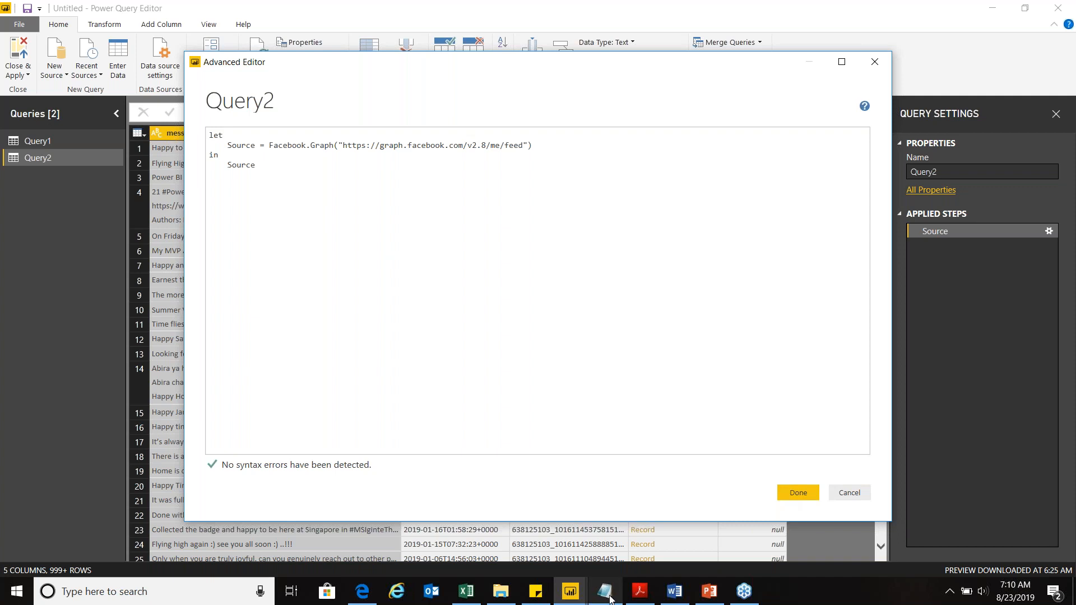
mouse_move(609, 595)
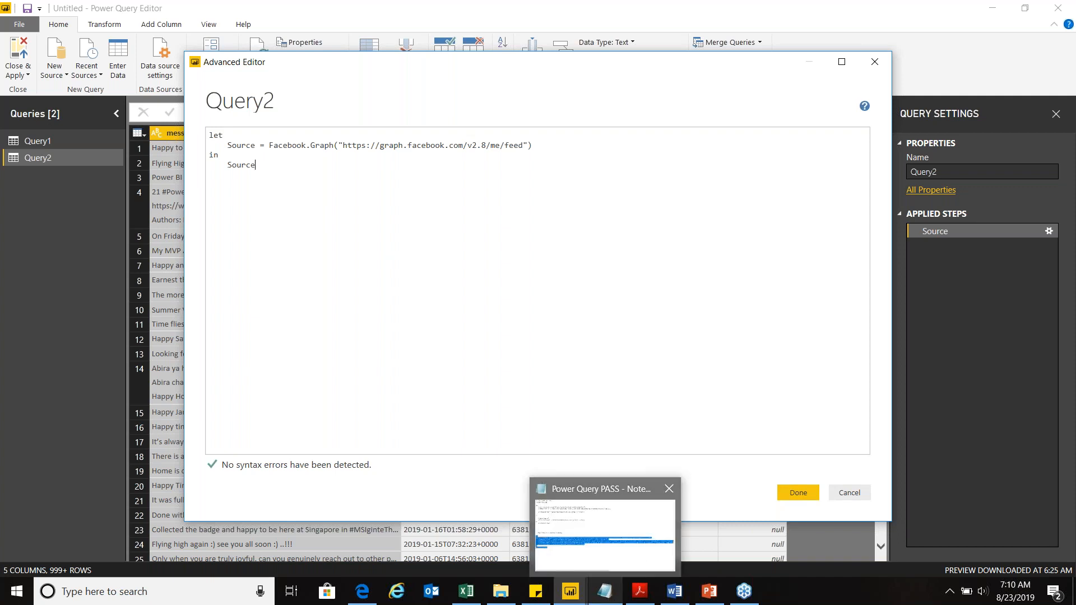
click(637, 557)
click(310, 152)
drag(128, 212, 5, 56)
key(ctrl+c)
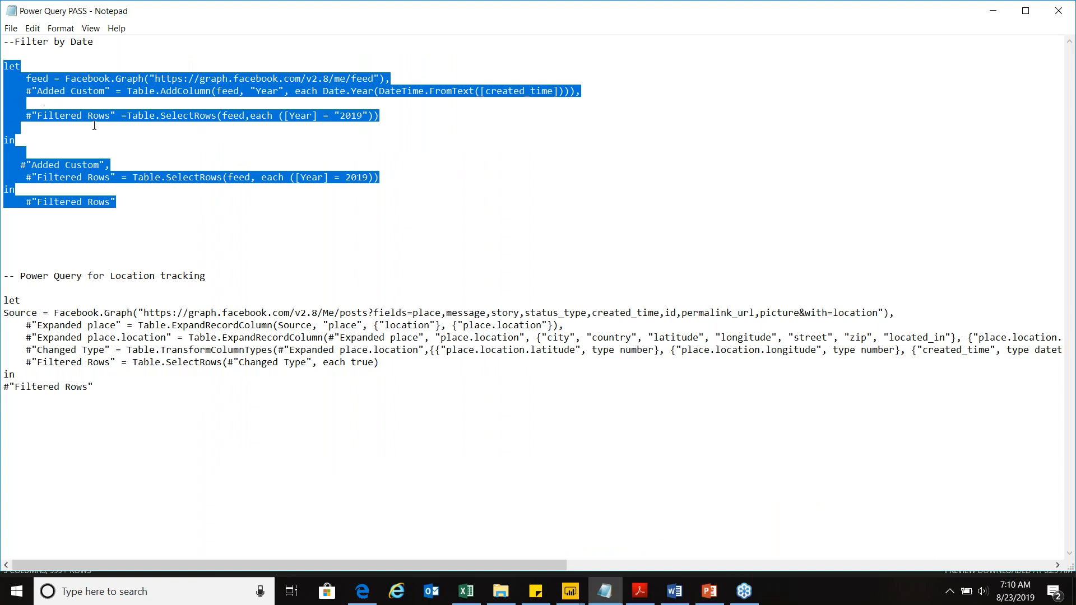
- Try to replace Query2's code in the Advanced Editor with the copied Filter by Date script
click(605, 591)
key(ctrl+a)
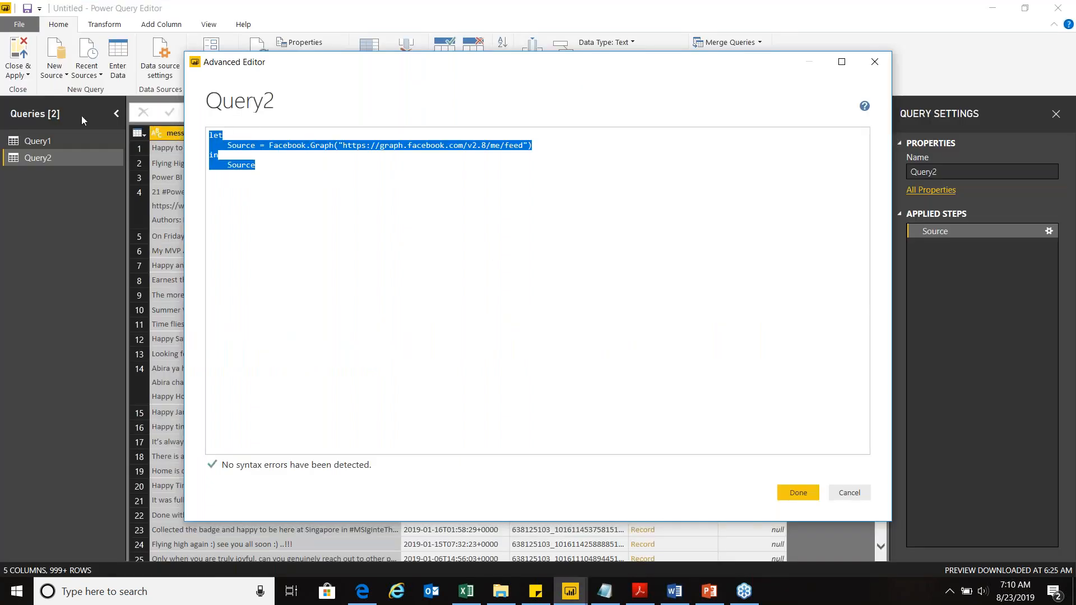
key(ctrl+v)
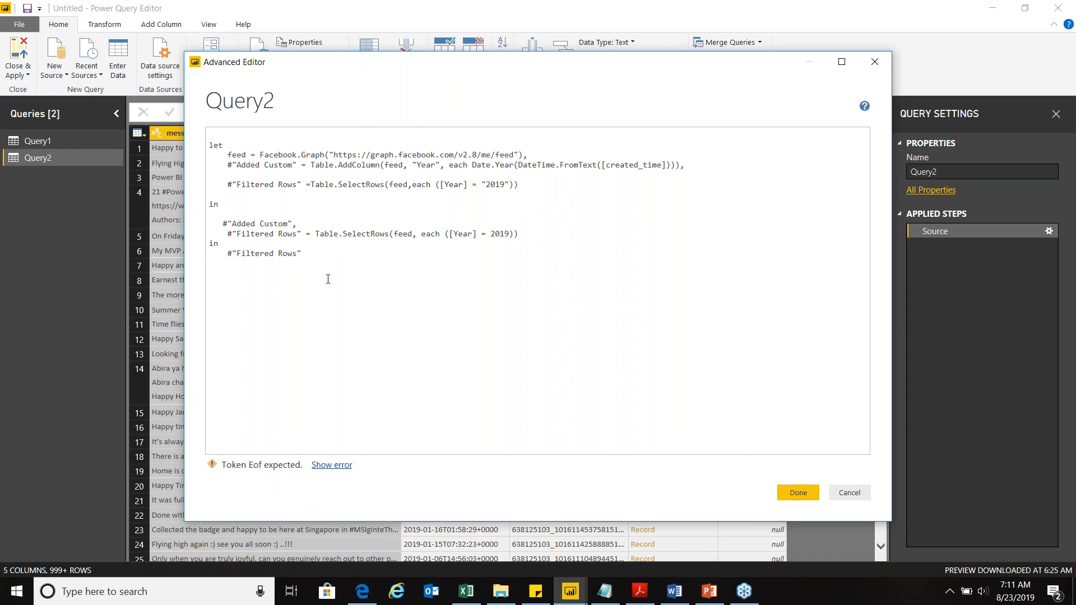
click(851, 493)
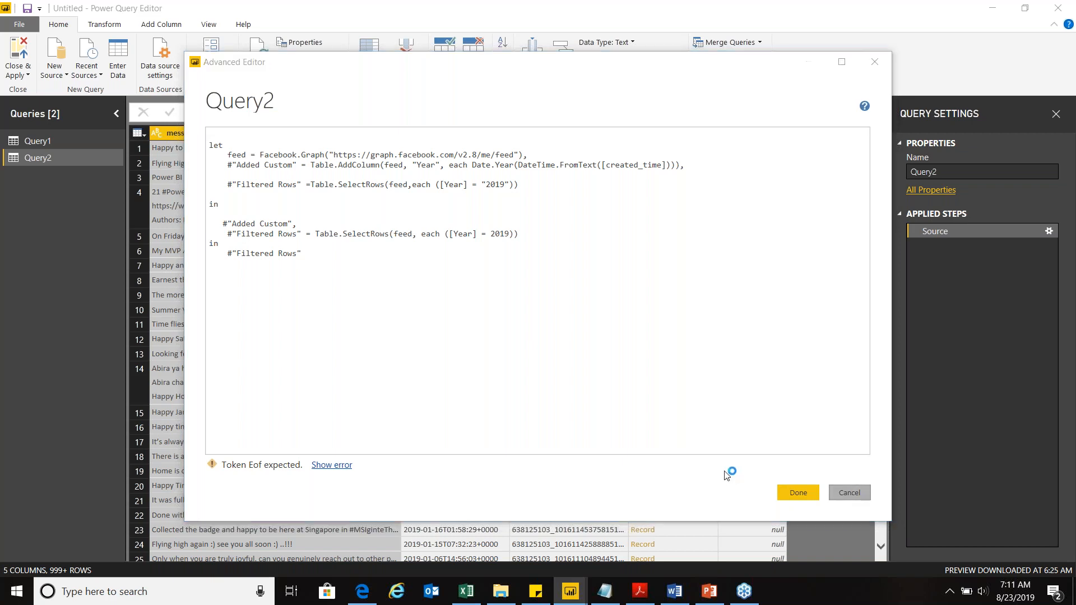
click(605, 324)
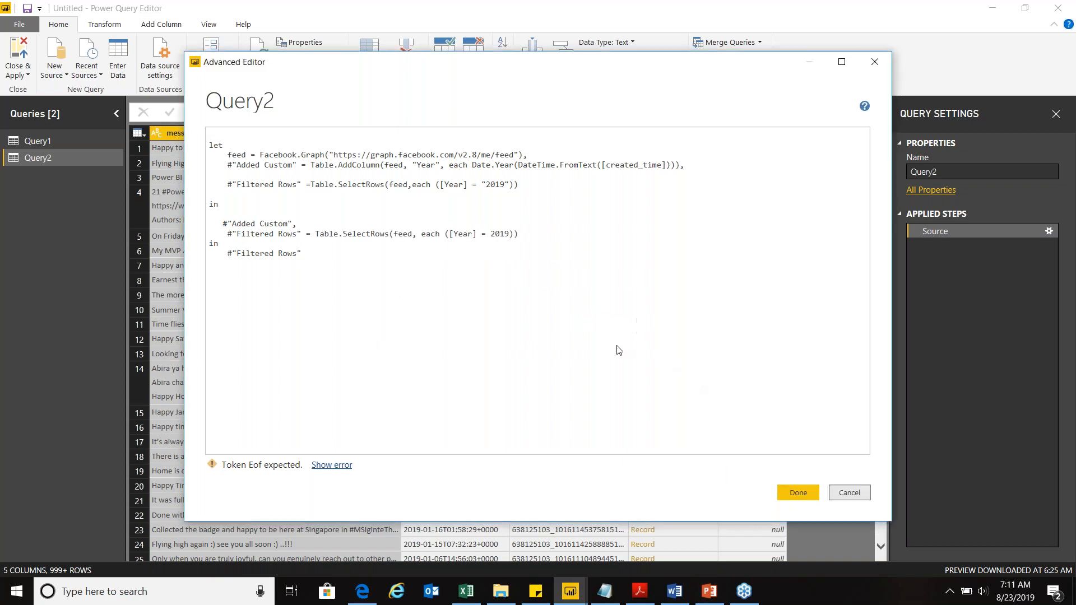
- Look through Query2's feed rows and close the Power Query Editor to return to the report
scroll(536, 313, down, 7)
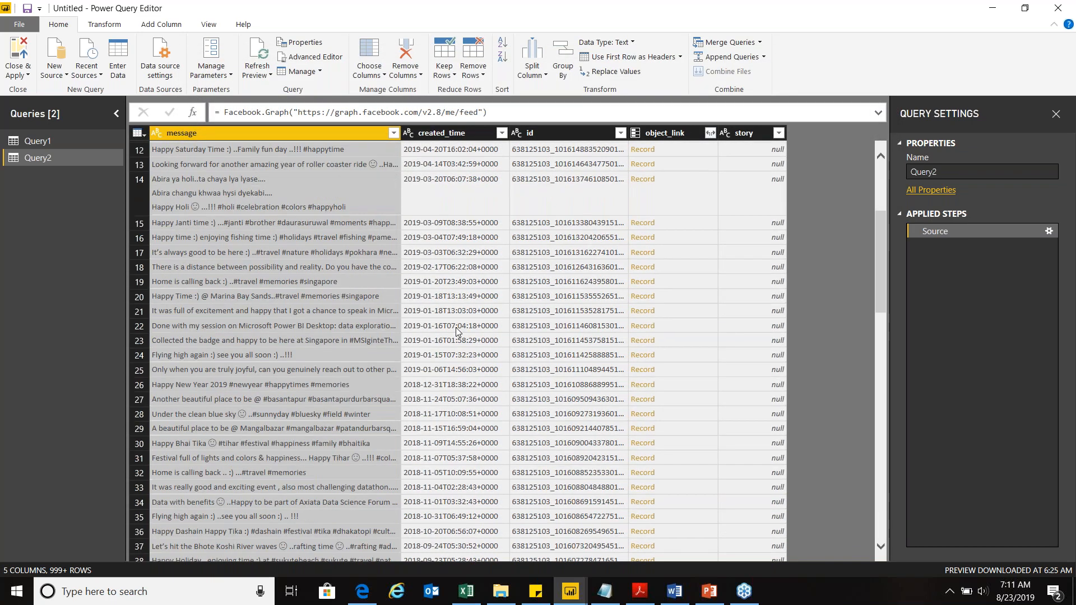
scroll(712, 376, up, 7)
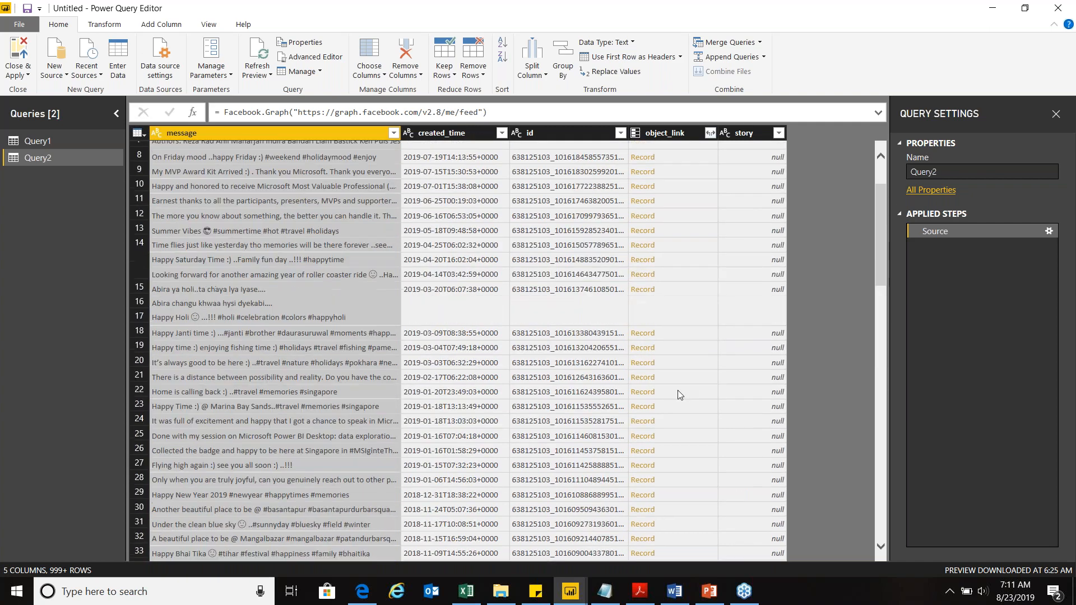
click(15, 70)
click(46, 102)
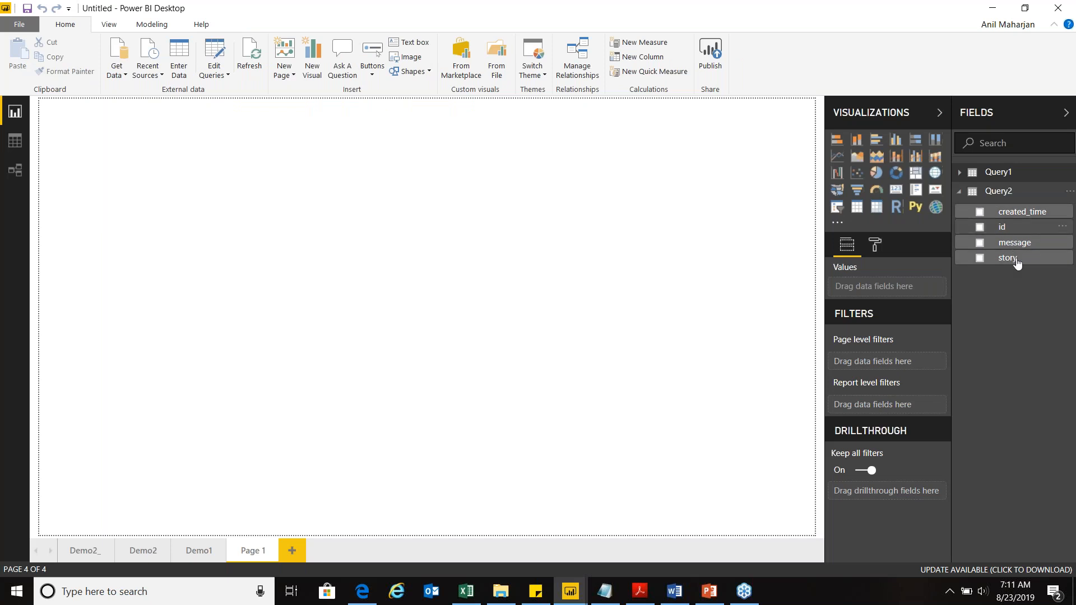
- Build a stacked column chart on Page 1 from Query2 showing the Count of id by created_time
click(978, 227)
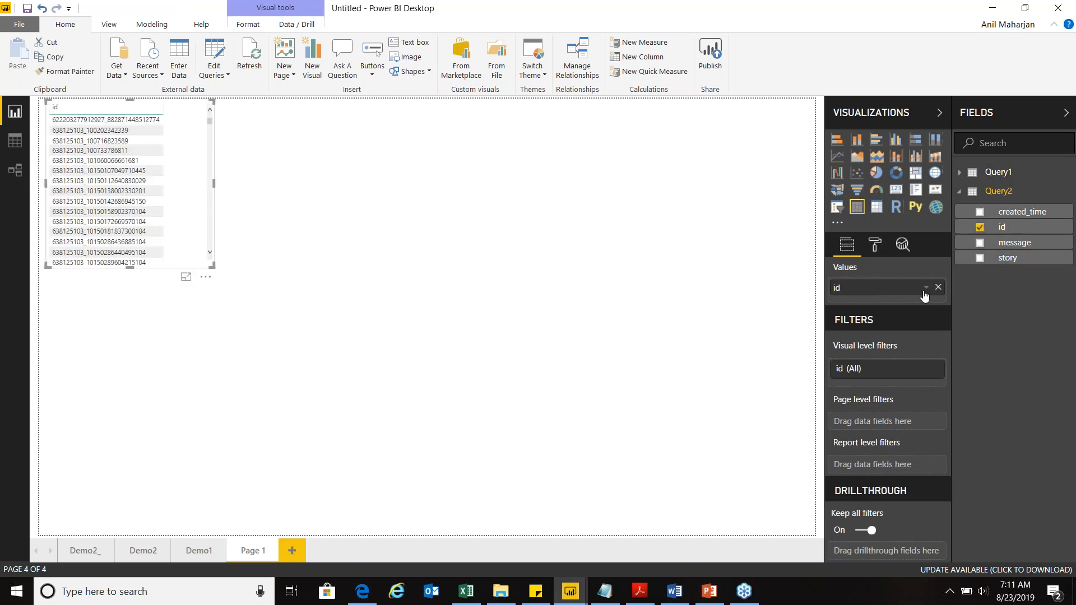
click(980, 213)
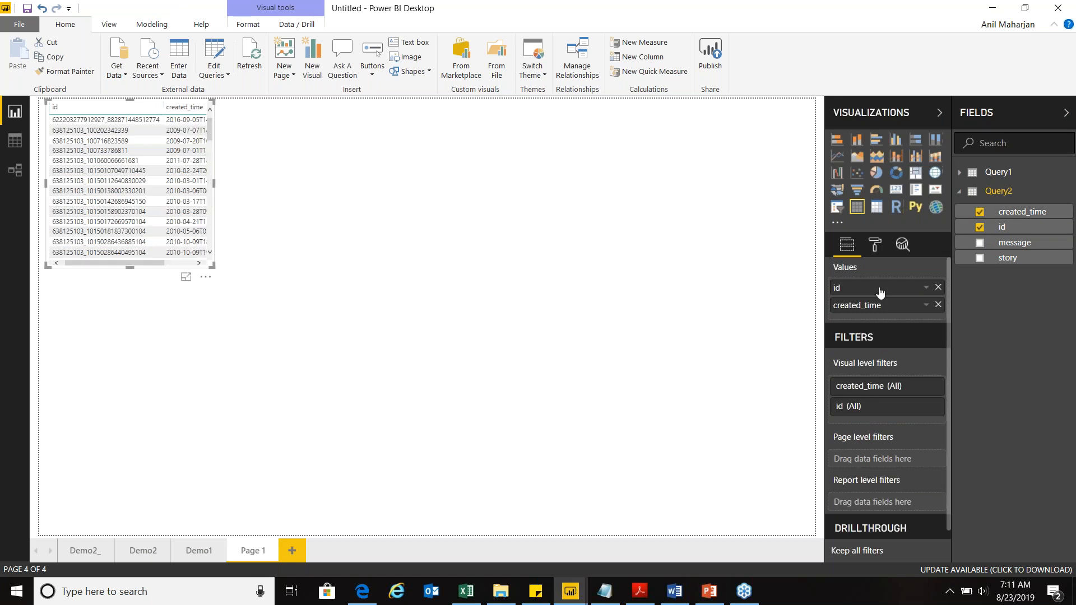
click(925, 289)
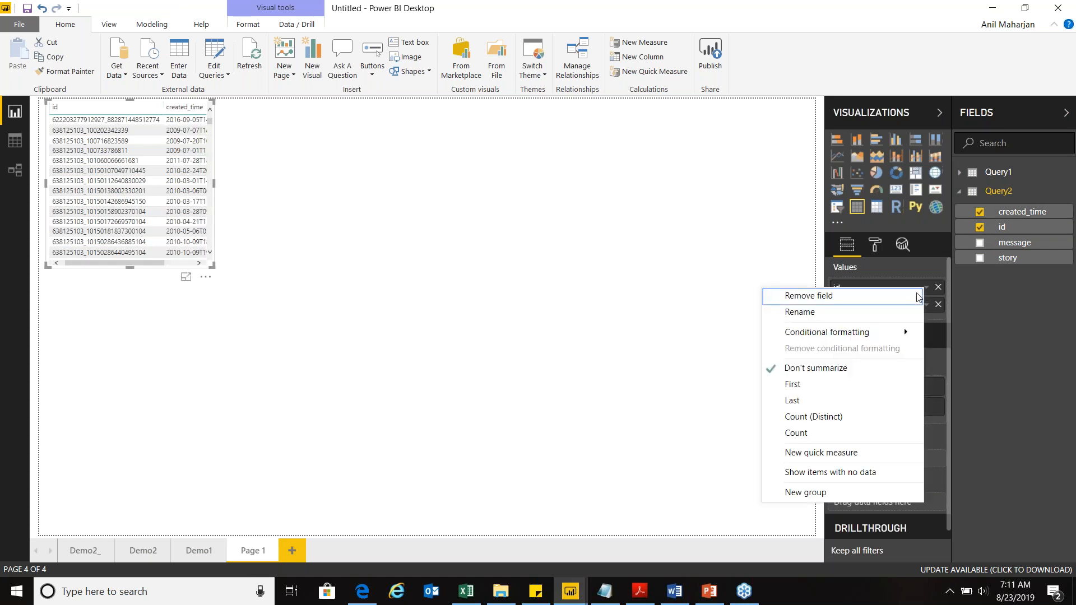
click(818, 432)
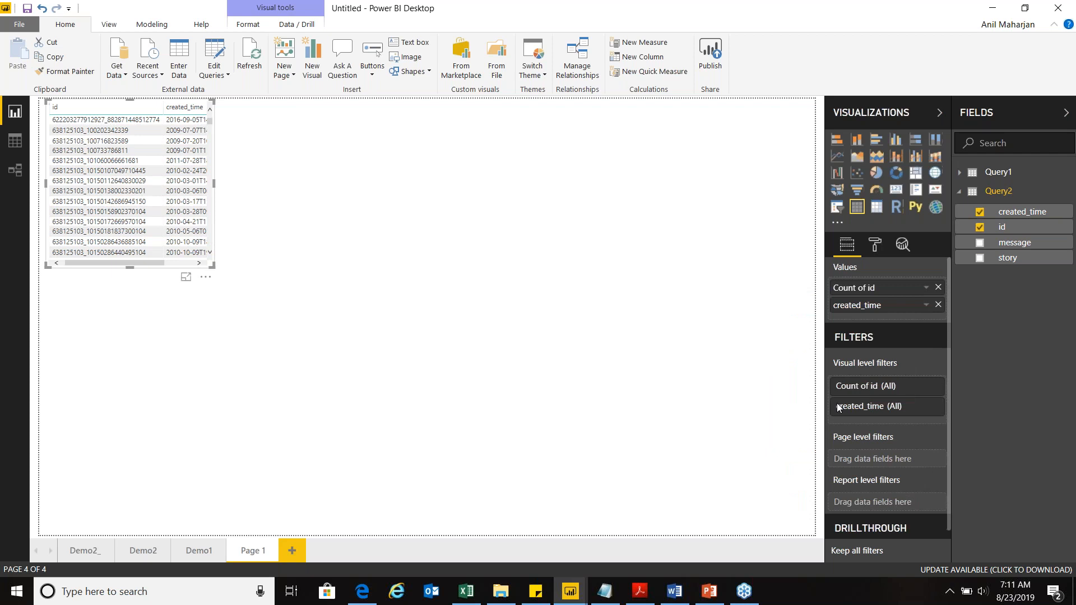
click(863, 144)
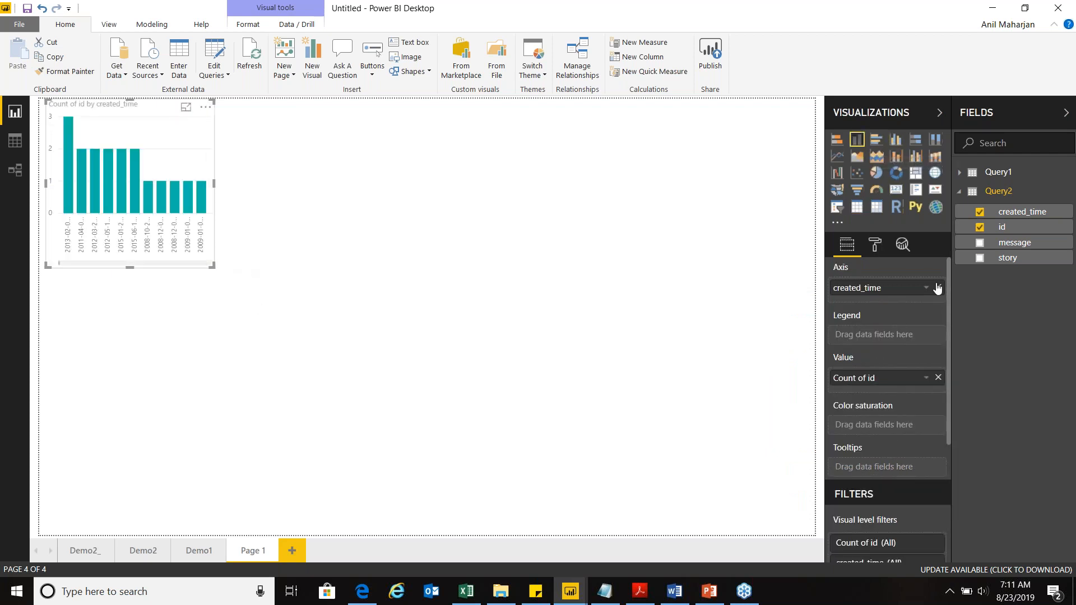
- Enlarge the column chart to about two thirds of the page width and re-add created_time as its axis
click(928, 288)
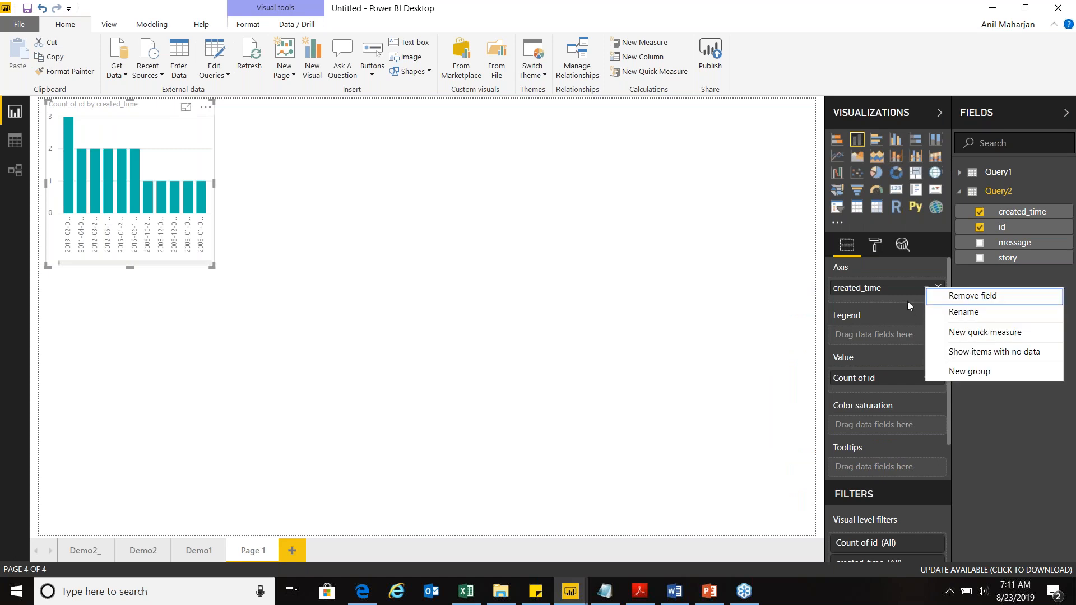
click(893, 294)
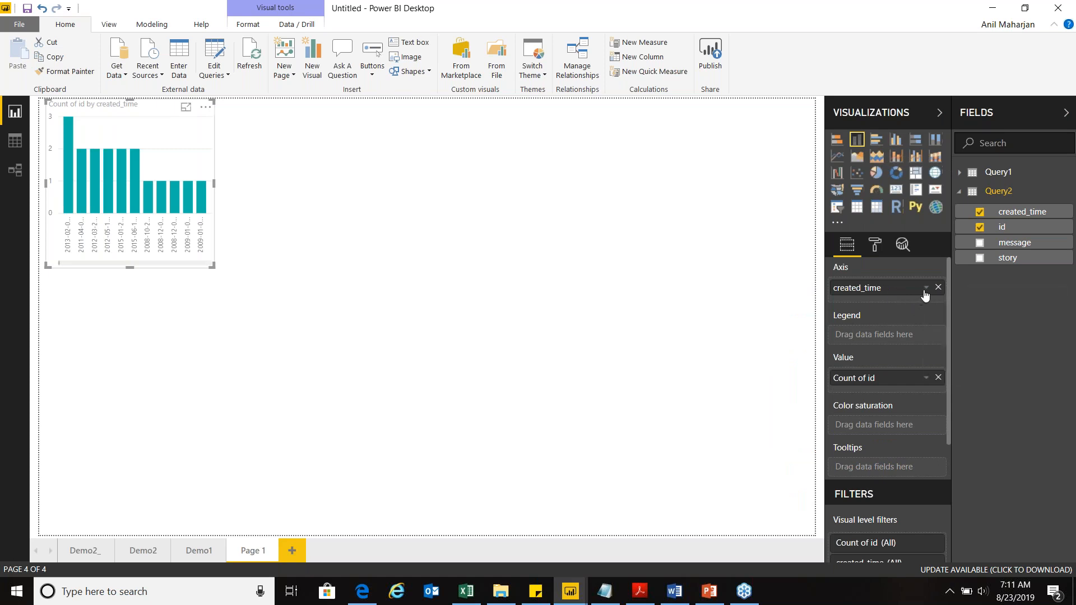
click(926, 289)
click(894, 299)
drag(215, 269, 571, 322)
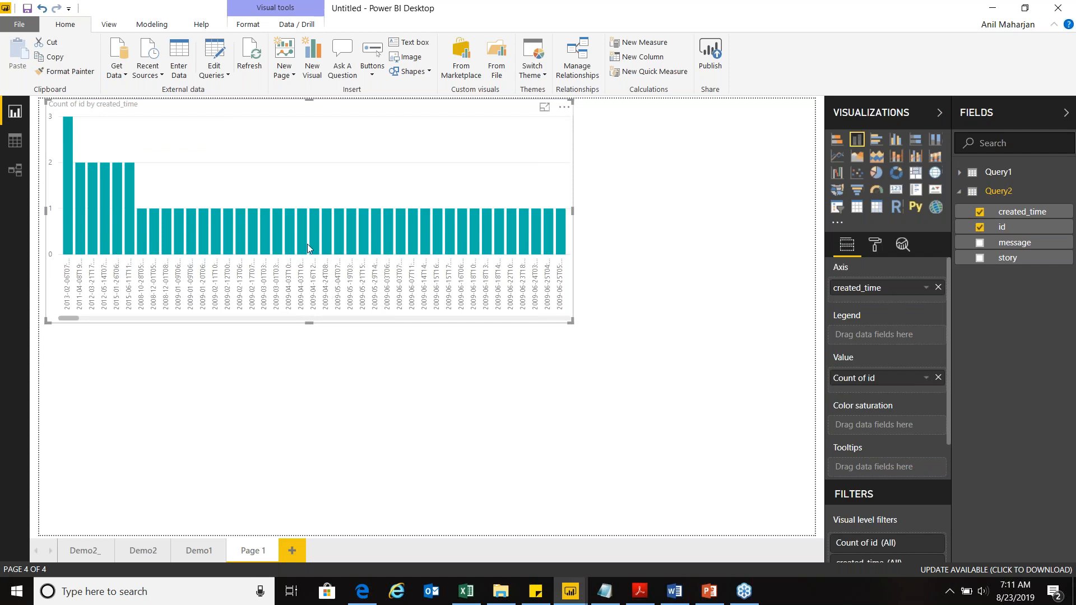
click(938, 288)
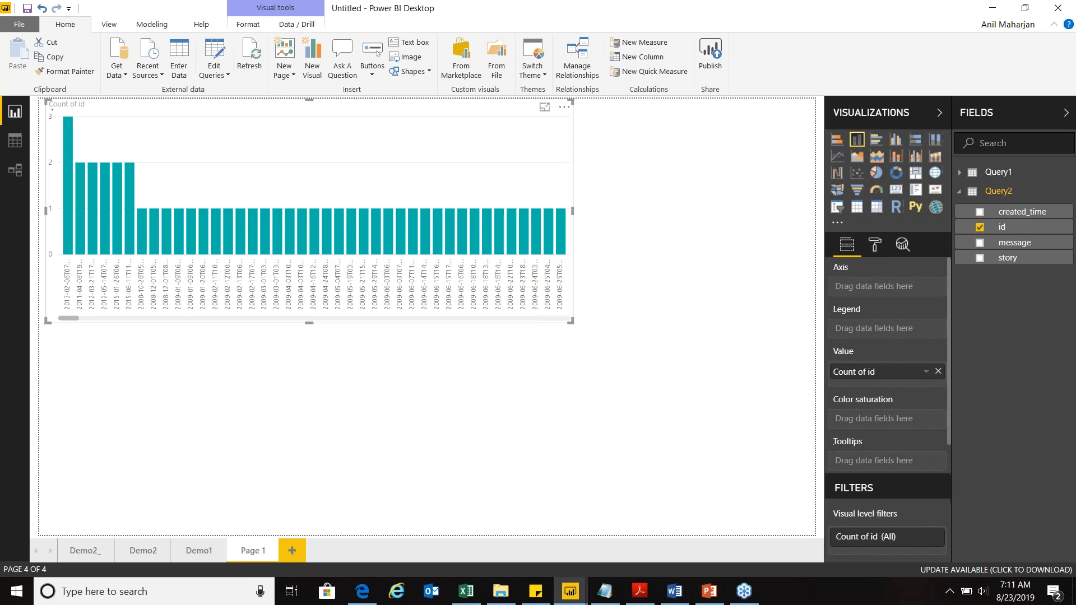
click(979, 213)
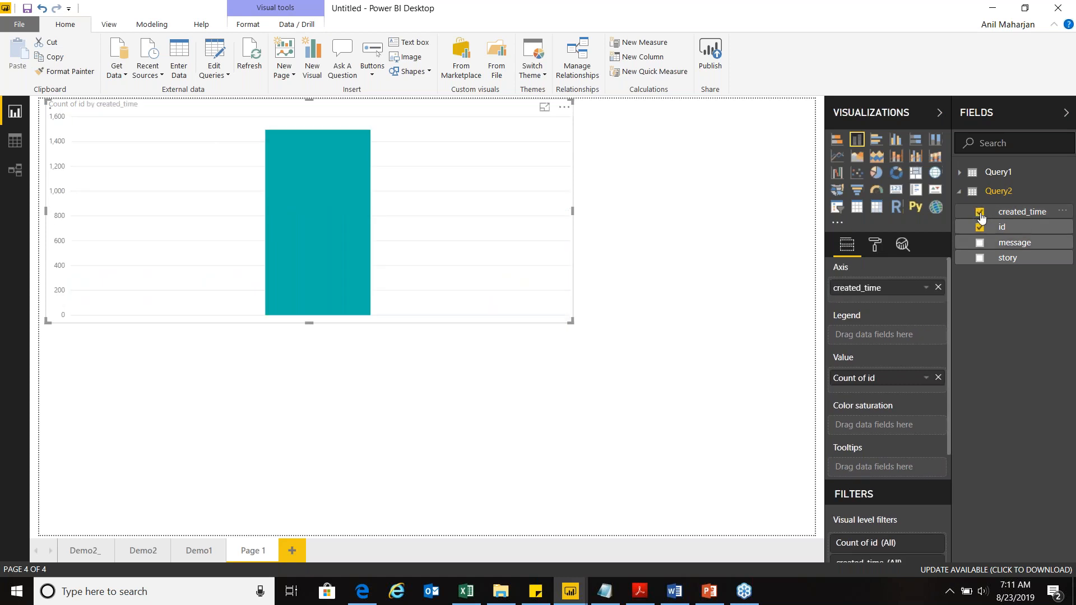
- On the Demo1 page, enlarge the Count of id by Year chart from Query1 and convert it to a line chart
click(202, 551)
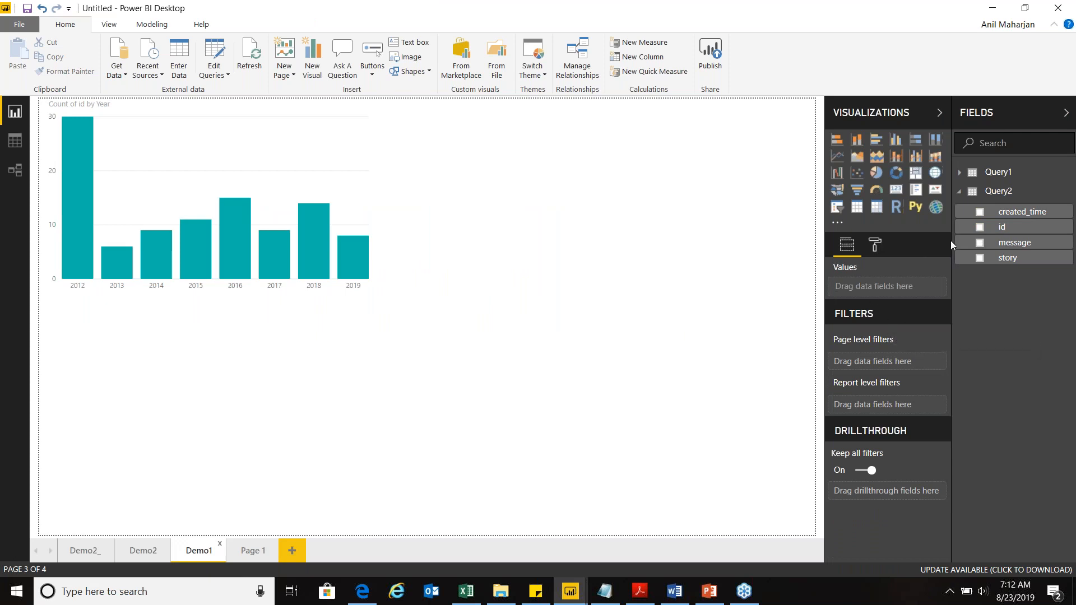
click(967, 192)
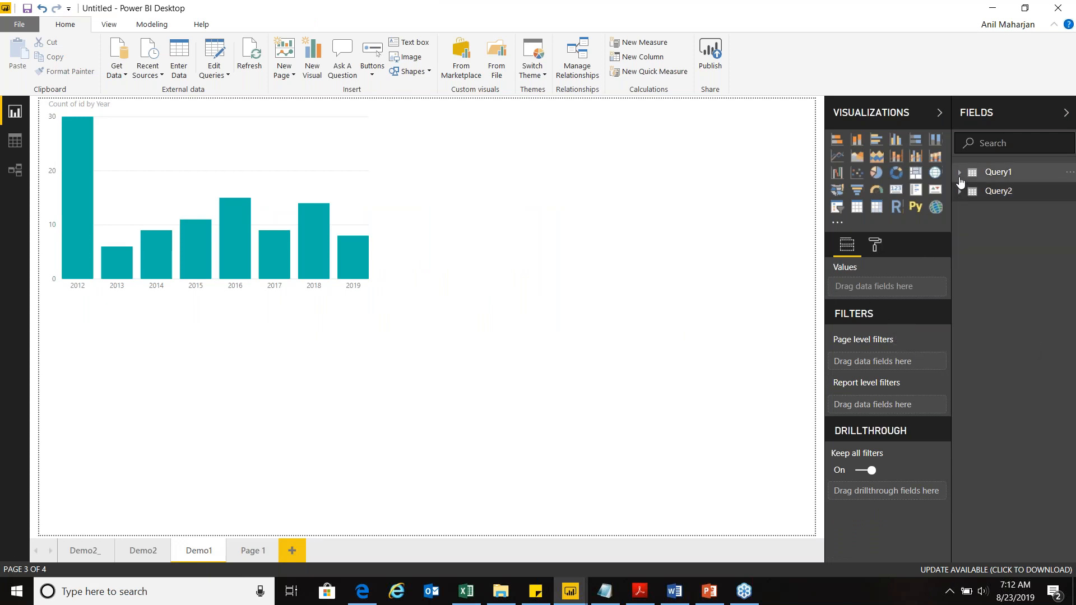
click(966, 172)
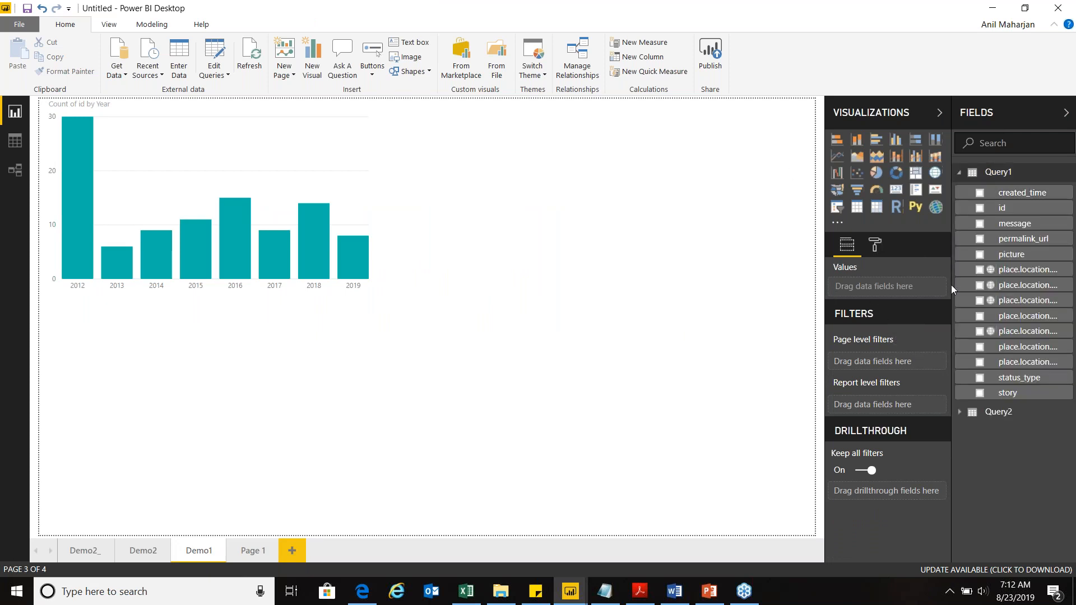
click(329, 287)
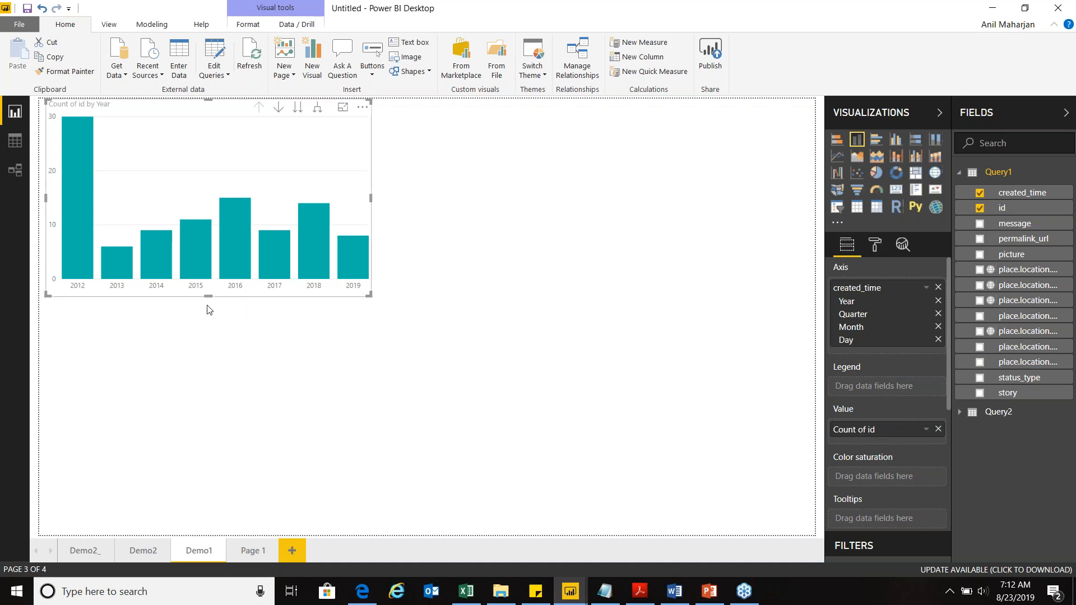
drag(369, 297, 608, 336)
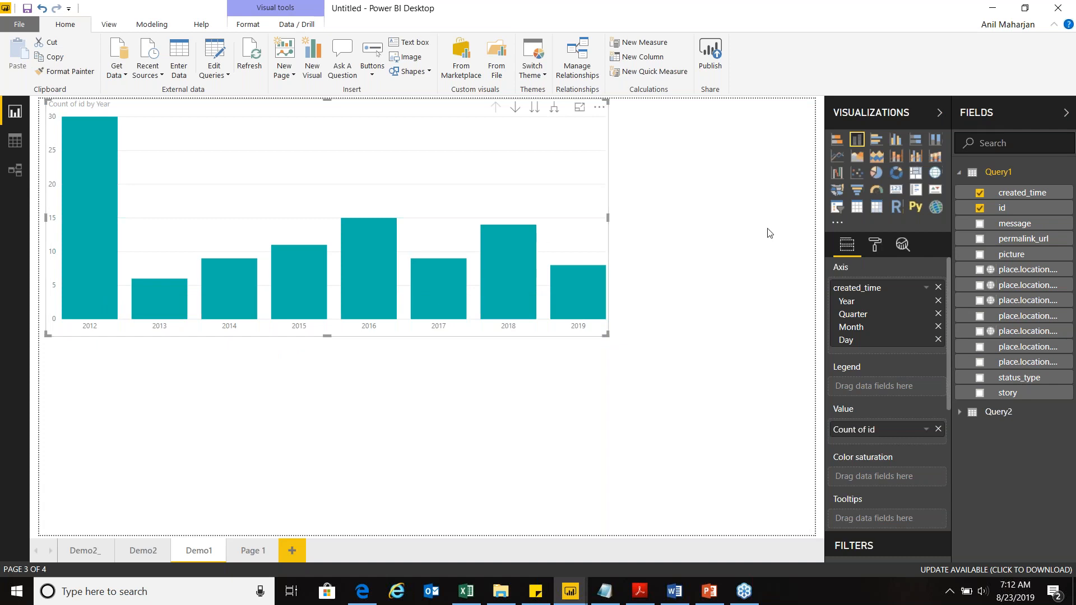
click(837, 160)
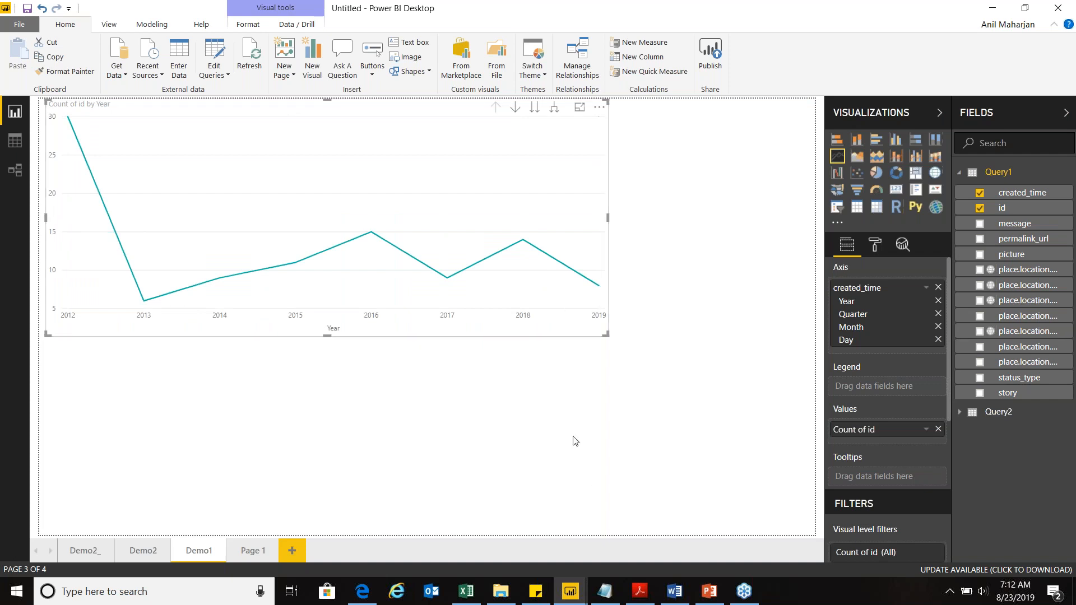
- Switch to the PASS Marathon Analytics report and examine the Facebook Feed page's trend charts, messages and story entries
click(581, 590)
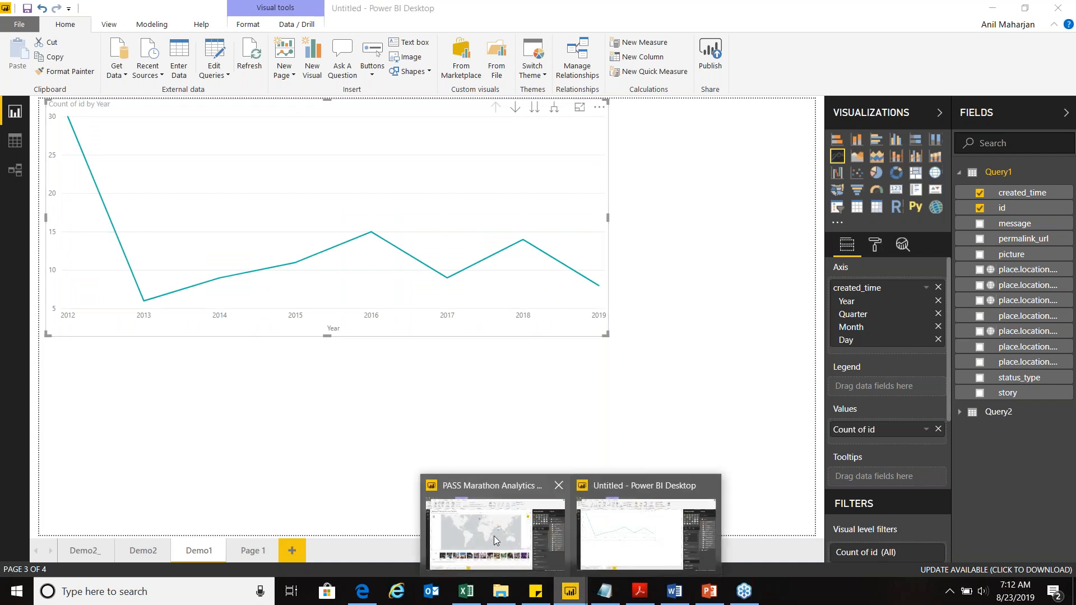
click(493, 532)
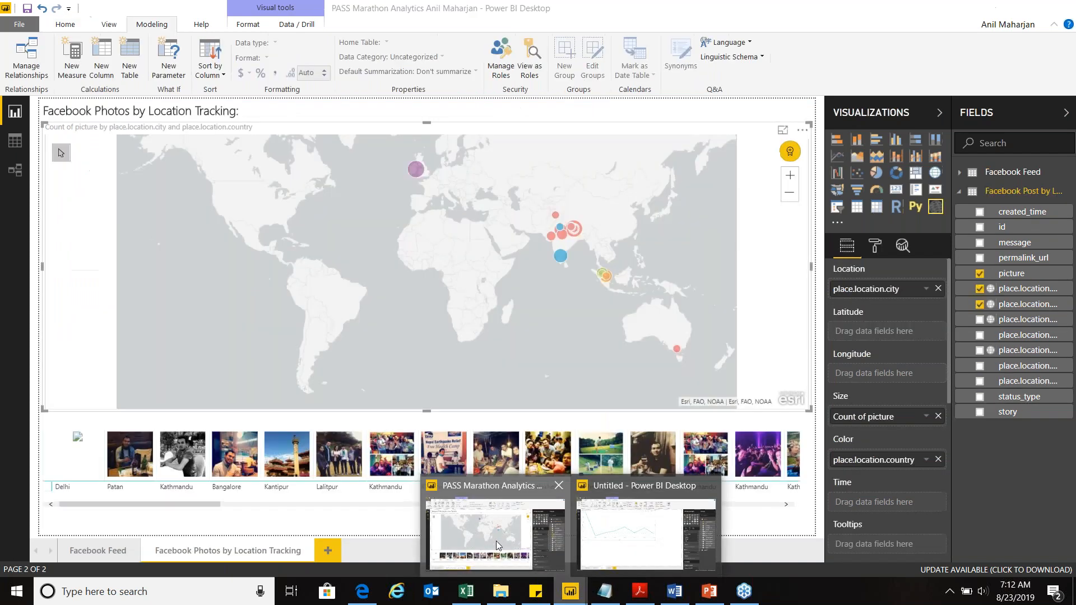
click(93, 554)
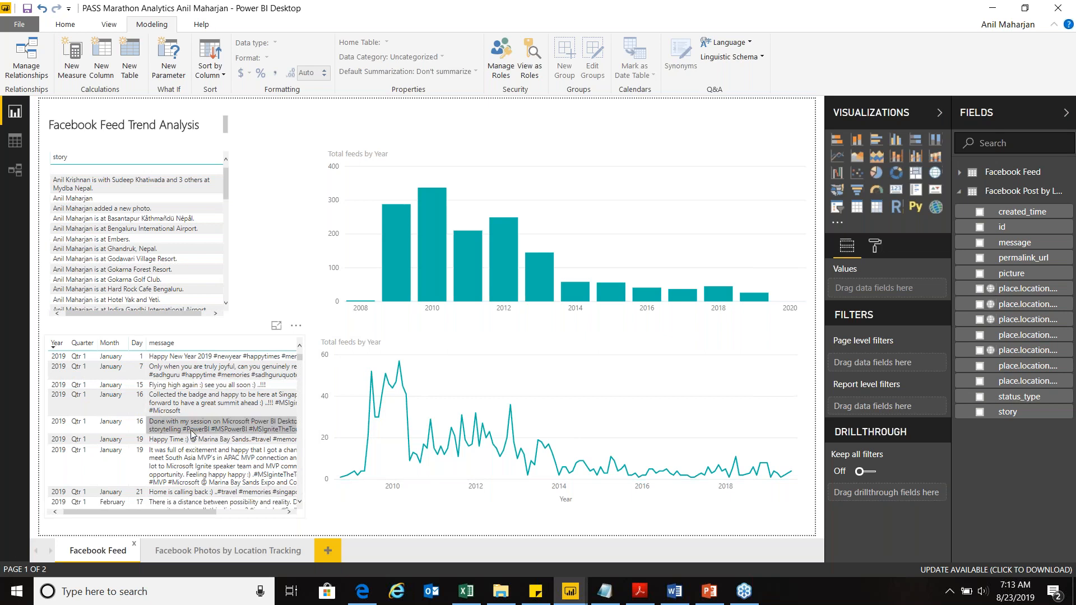
scroll(175, 442, down, 3)
scroll(182, 409, up, 3)
scroll(191, 378, up, 2)
scroll(119, 246, down, 5)
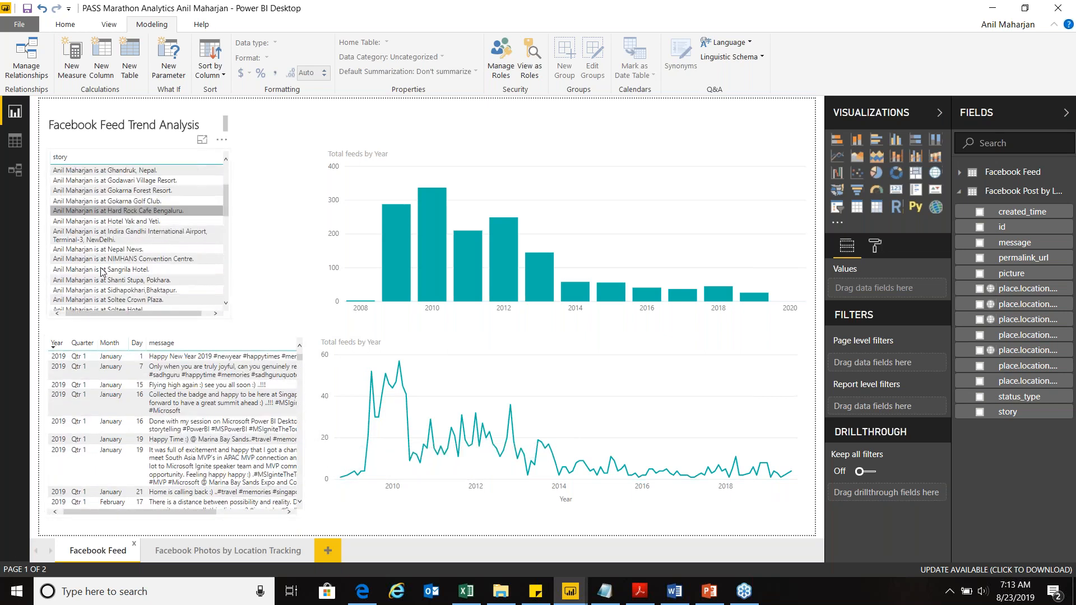
scroll(121, 249, down, 5)
scroll(123, 255, up, 5)
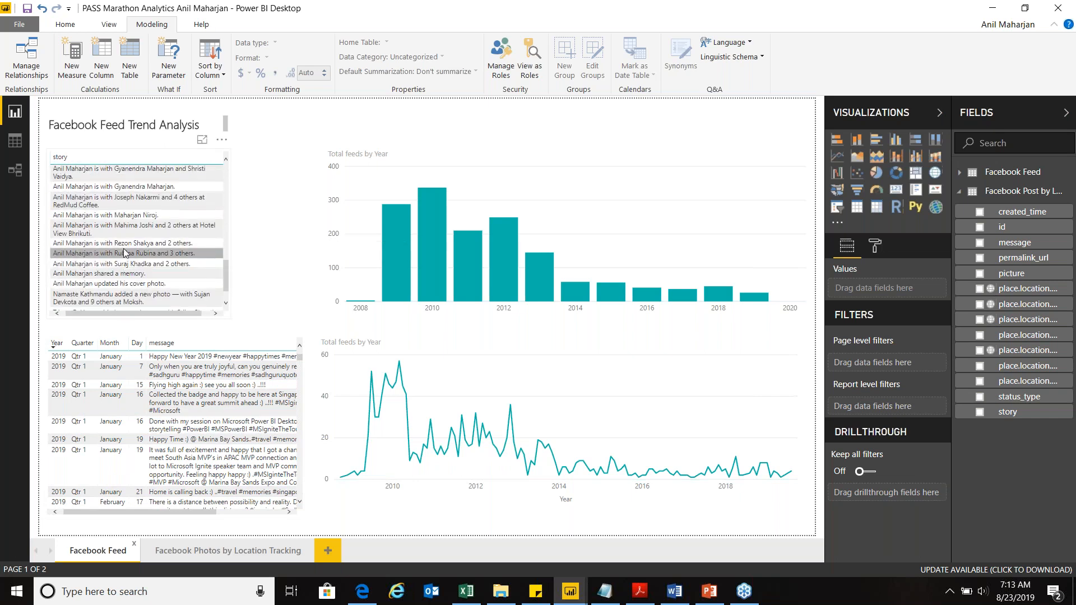
scroll(124, 261, up, 5)
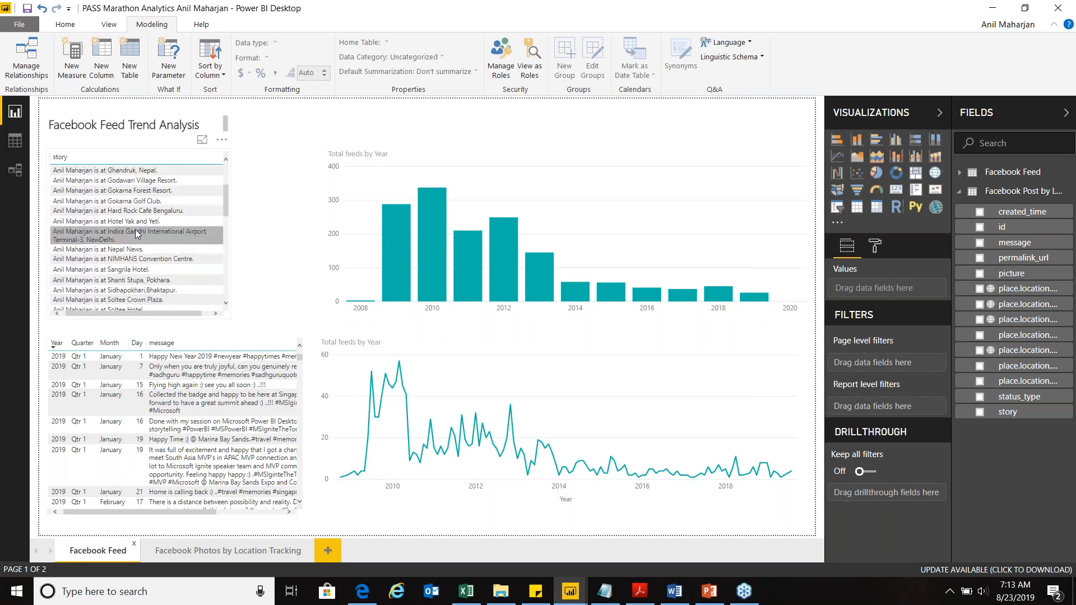
scroll(133, 237, down, 5)
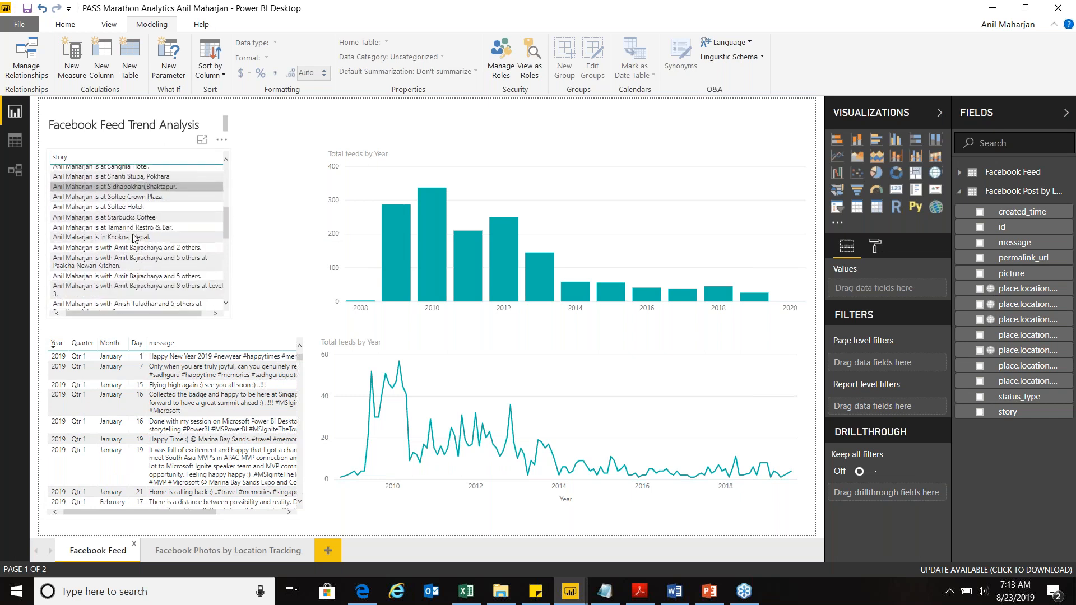
scroll(128, 237, down, 6)
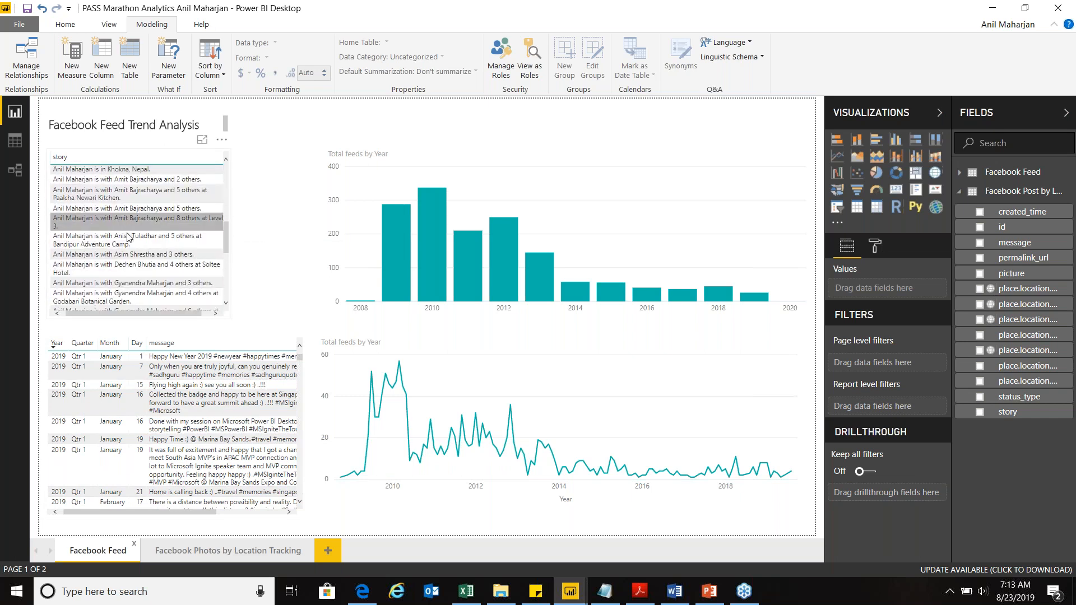
scroll(145, 233, down, 1)
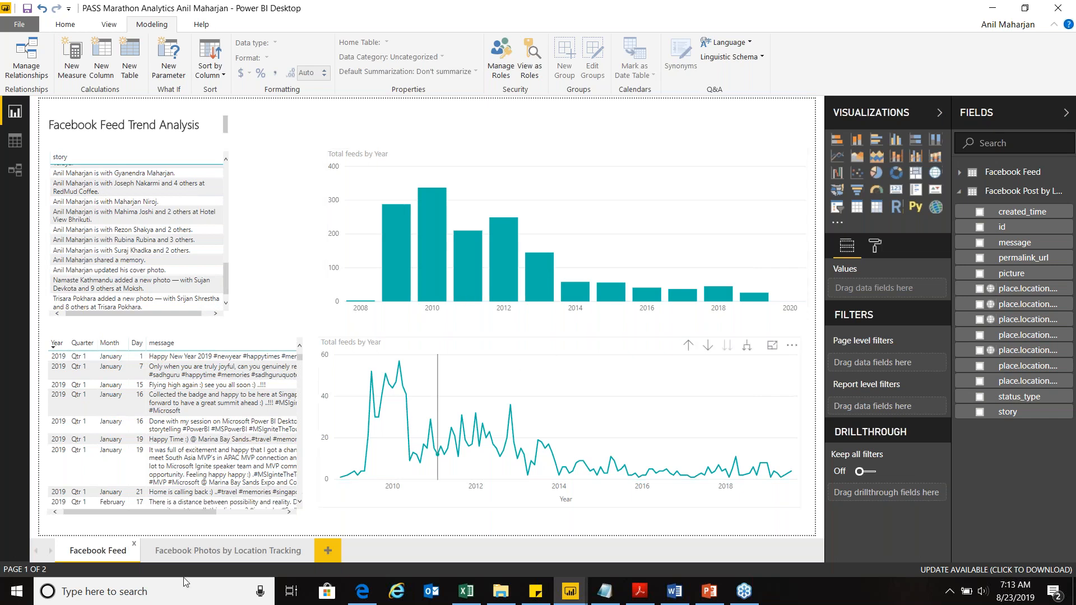
- Return to the Untitled report and add a new blank page
mouse_move(578, 594)
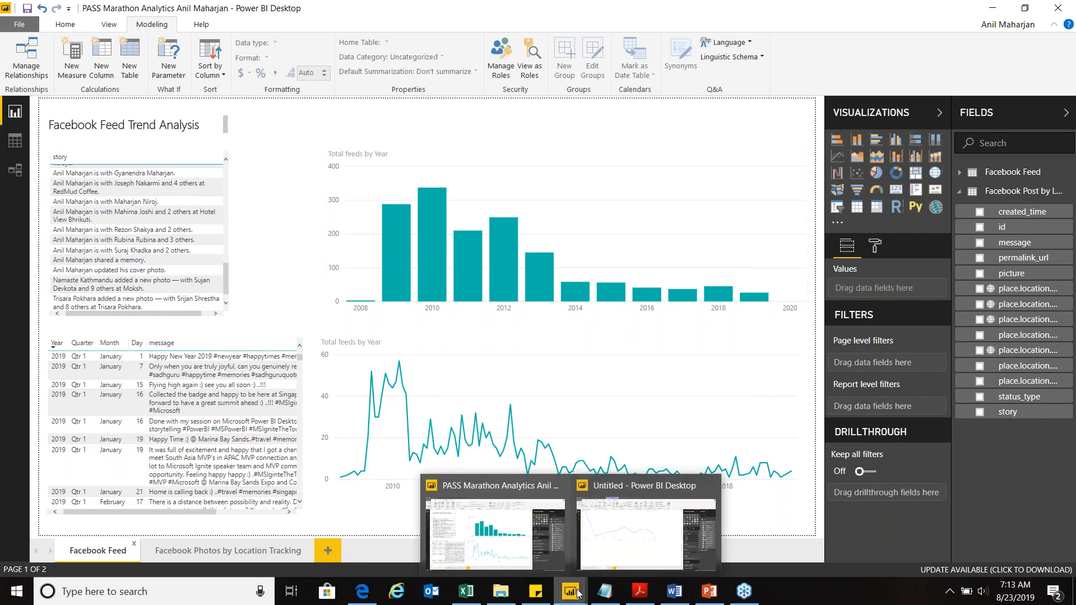
click(629, 555)
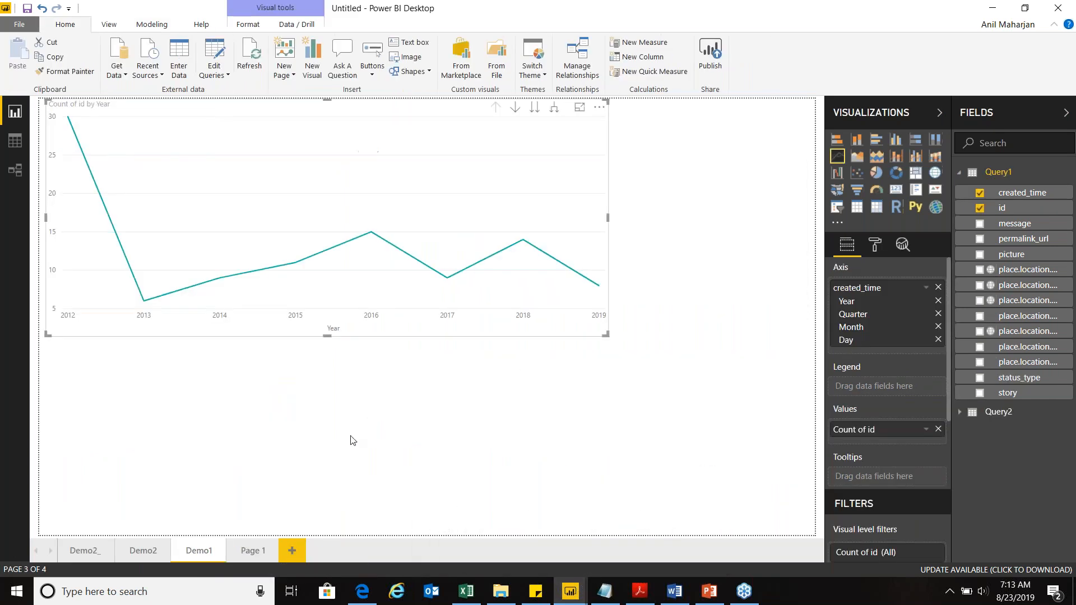
click(294, 550)
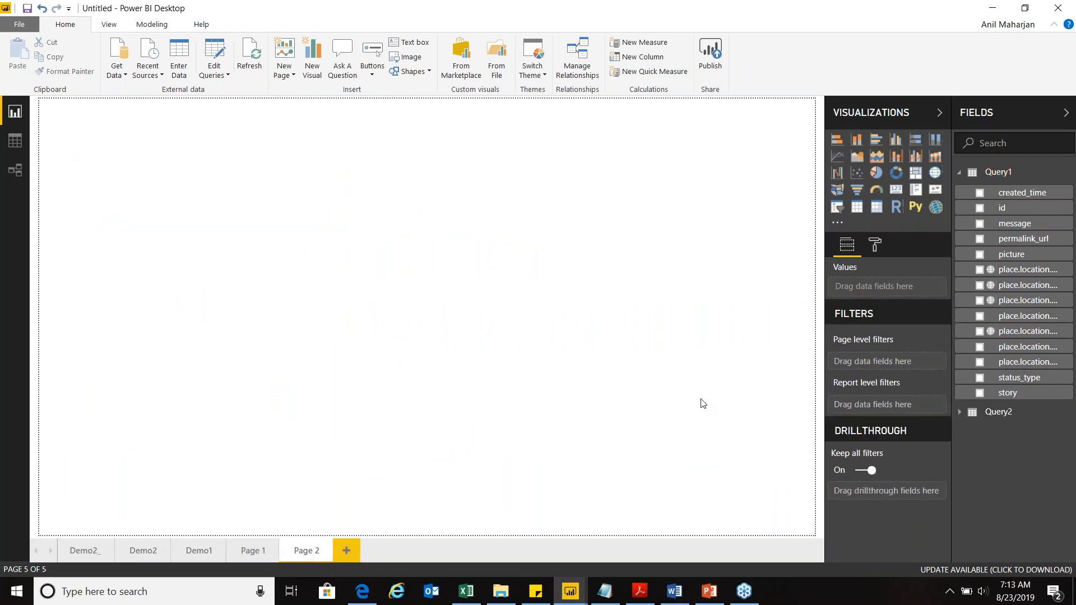
- Switch to the Power Query PASS notes in Notepad, copy the code under "Power Query for Location tracking" and return to the report
click(960, 172)
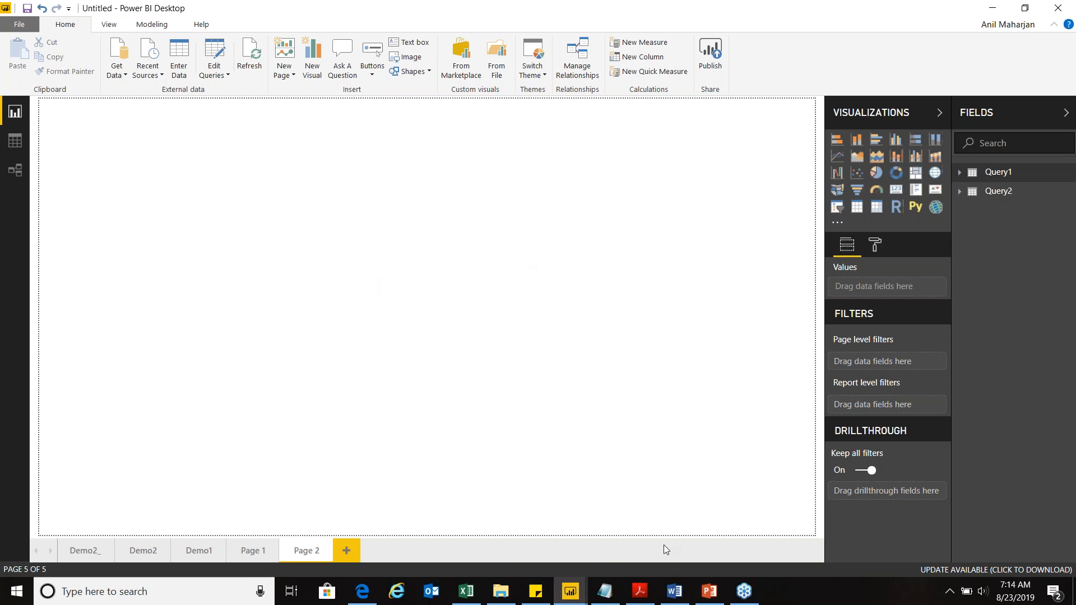
click(613, 591)
drag(238, 433, 4, 300)
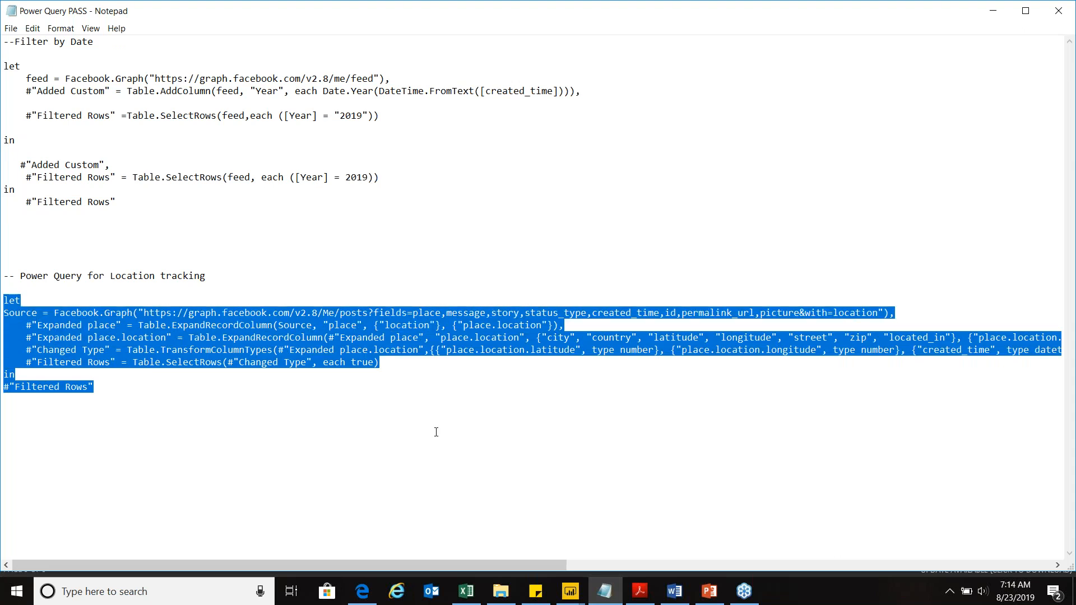
click(607, 592)
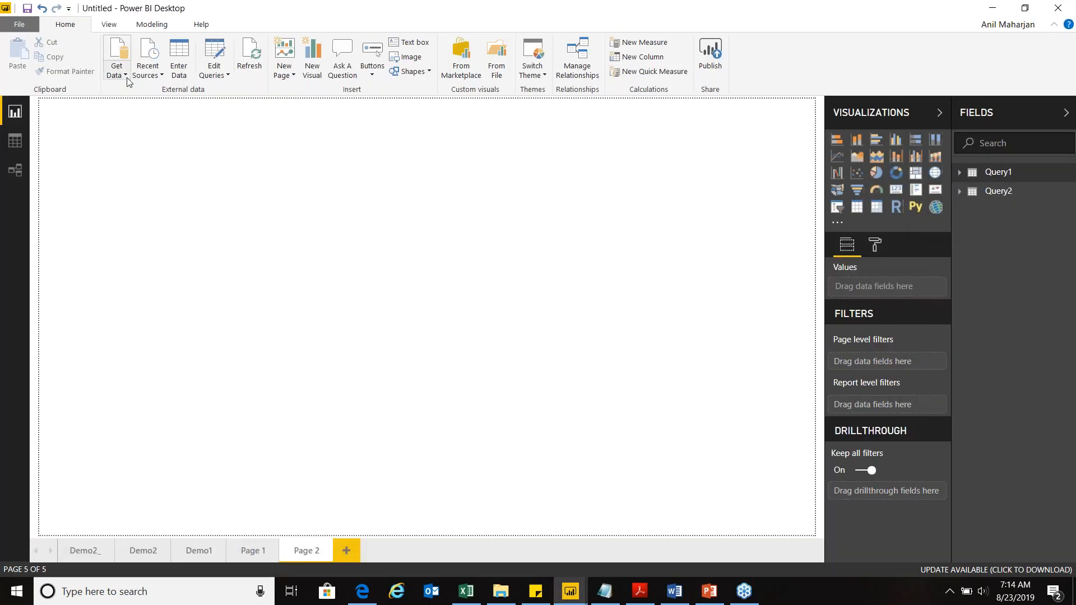
- Create a blank query and replace its code in the Advanced Editor with the copied location tracking query
click(126, 74)
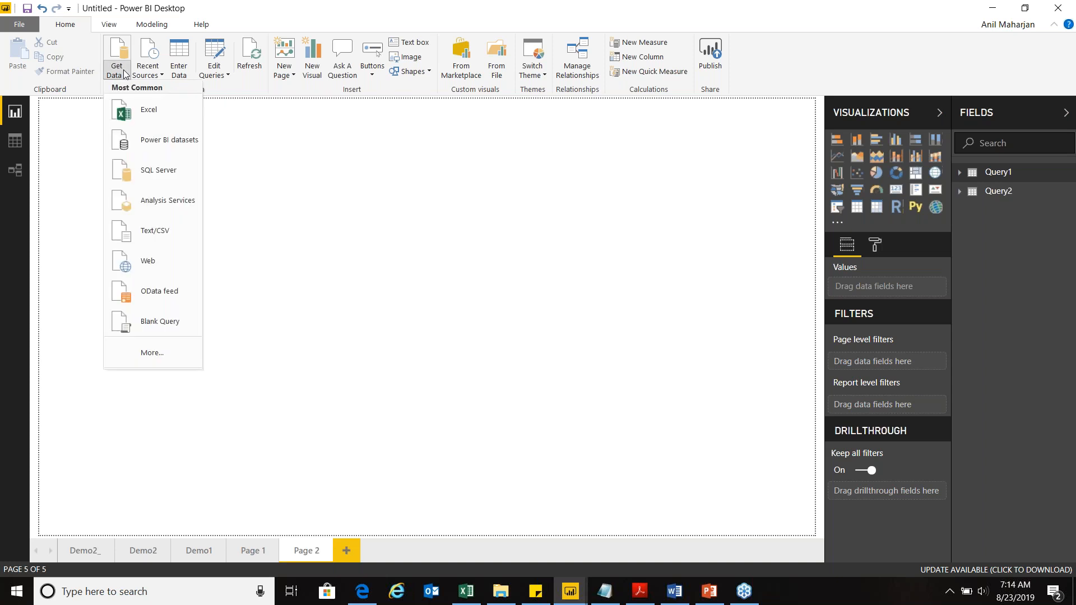
click(152, 324)
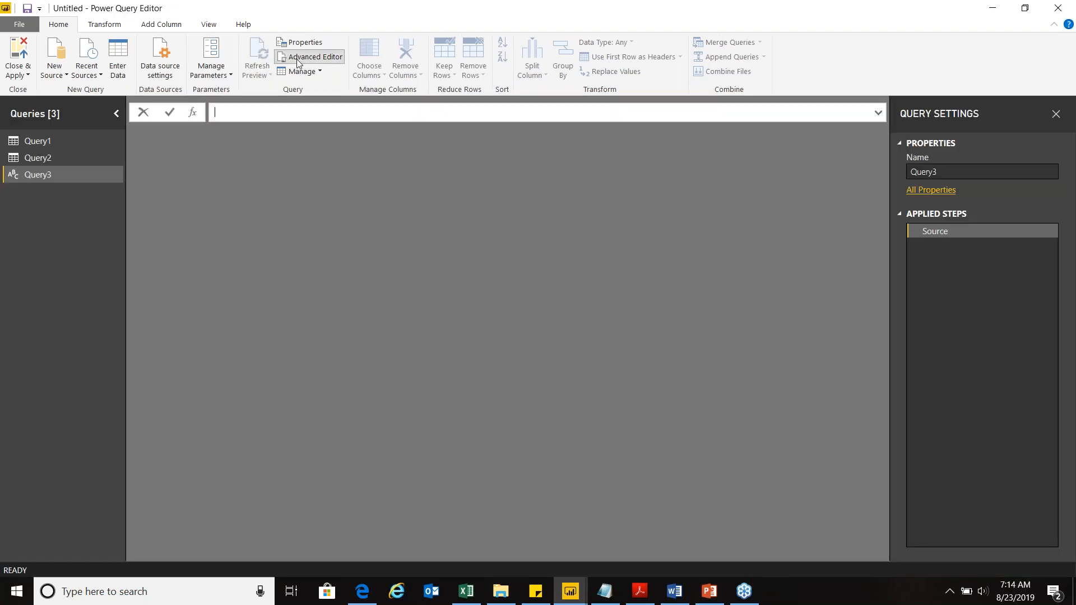
click(297, 59)
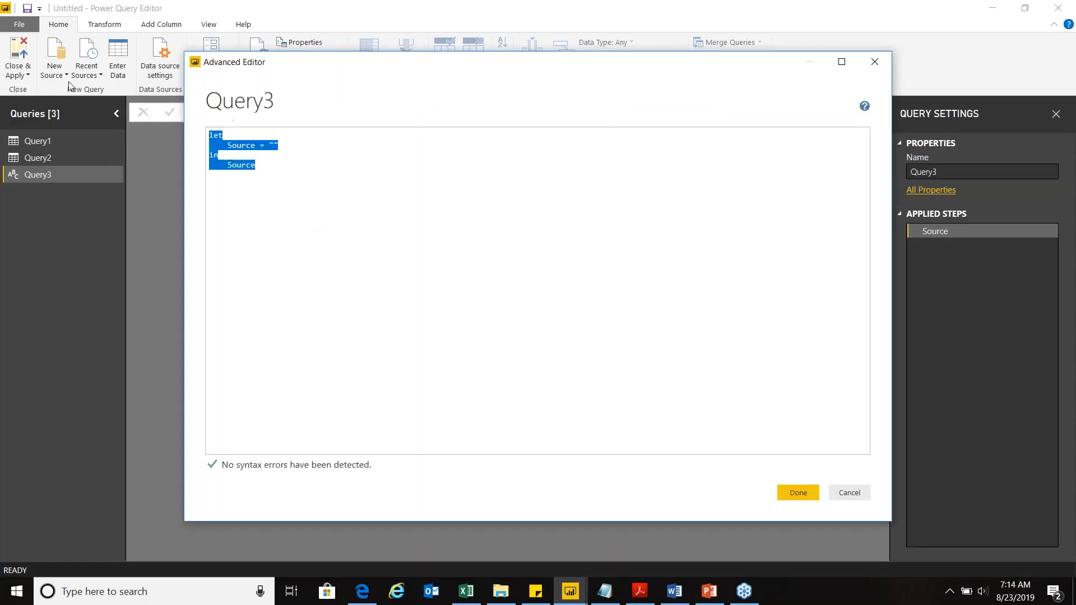
key(ctrl+v)
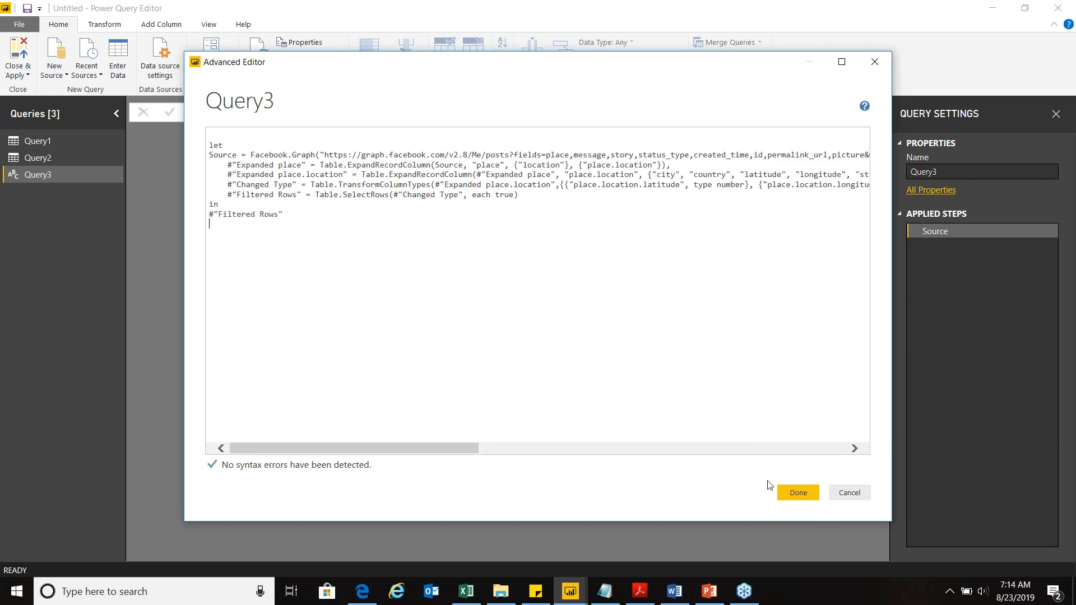
click(794, 494)
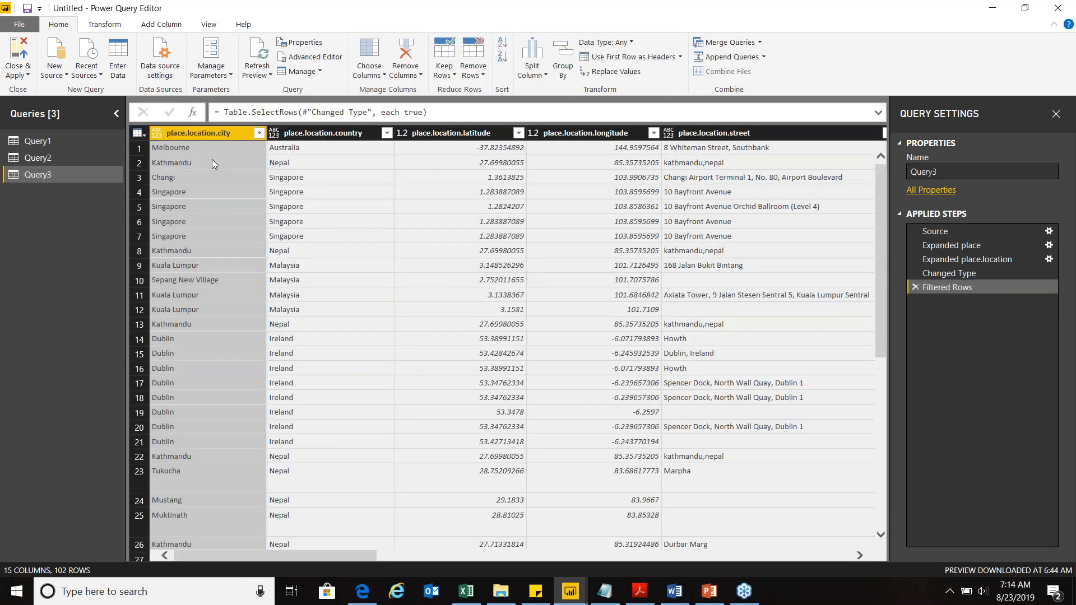
- Review the location rows and remaining columns of Query3, and apply the queries to the report
scroll(357, 229, down, 5)
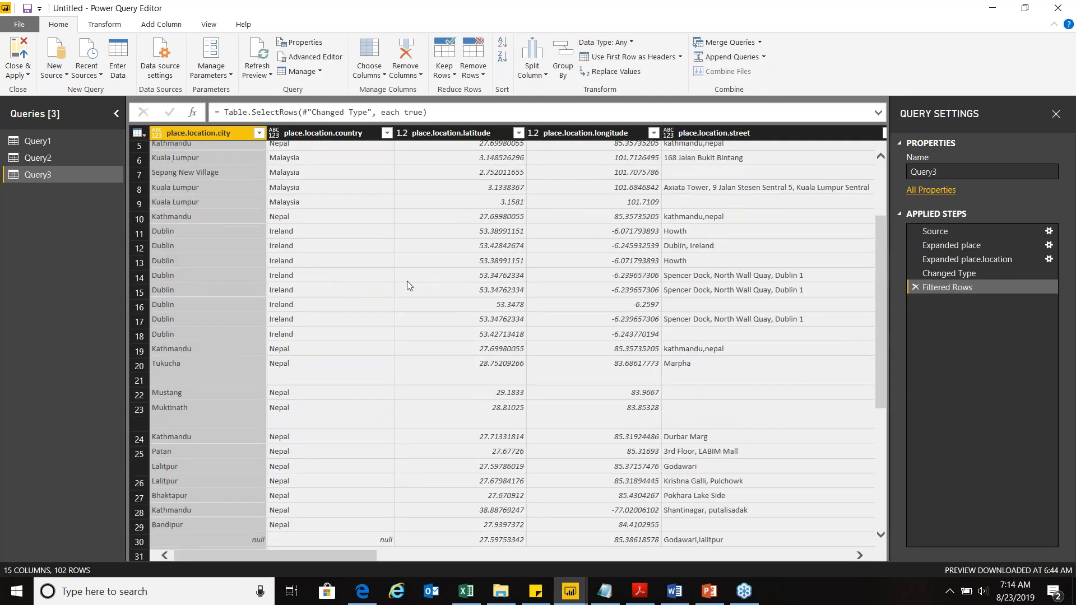
scroll(700, 311, up, 3)
drag(342, 553, 770, 556)
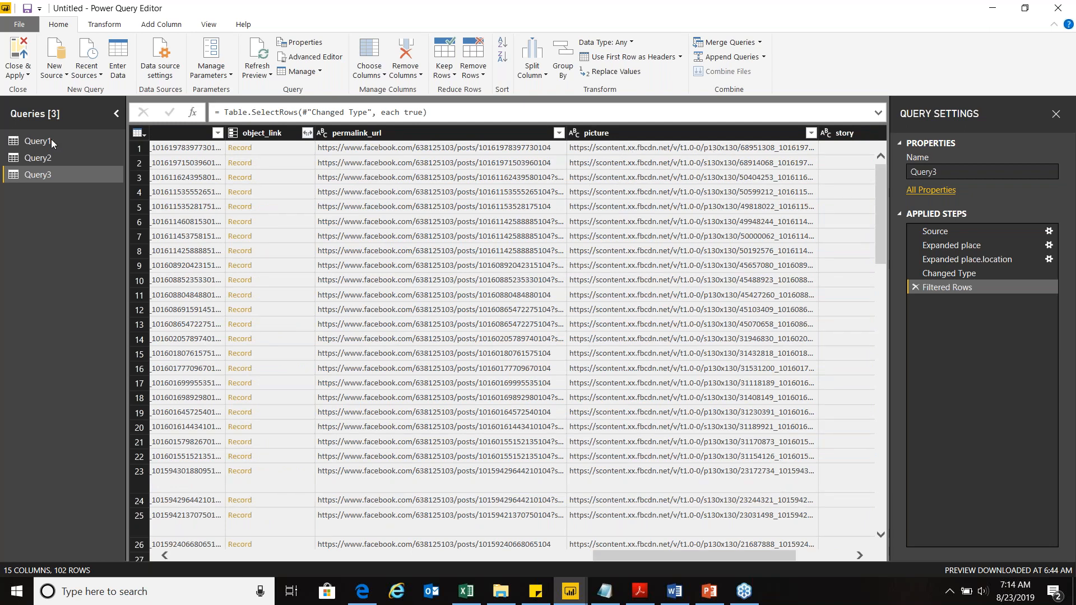
click(17, 73)
click(42, 103)
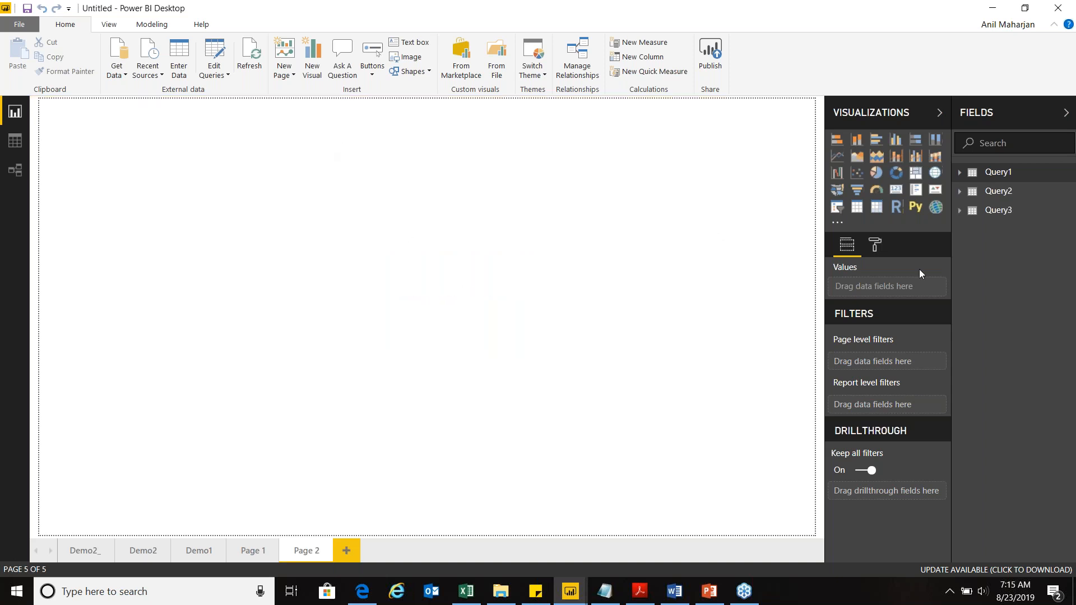
- Expand the Query3 fields and set the picture field's data category to Image URL
click(960, 211)
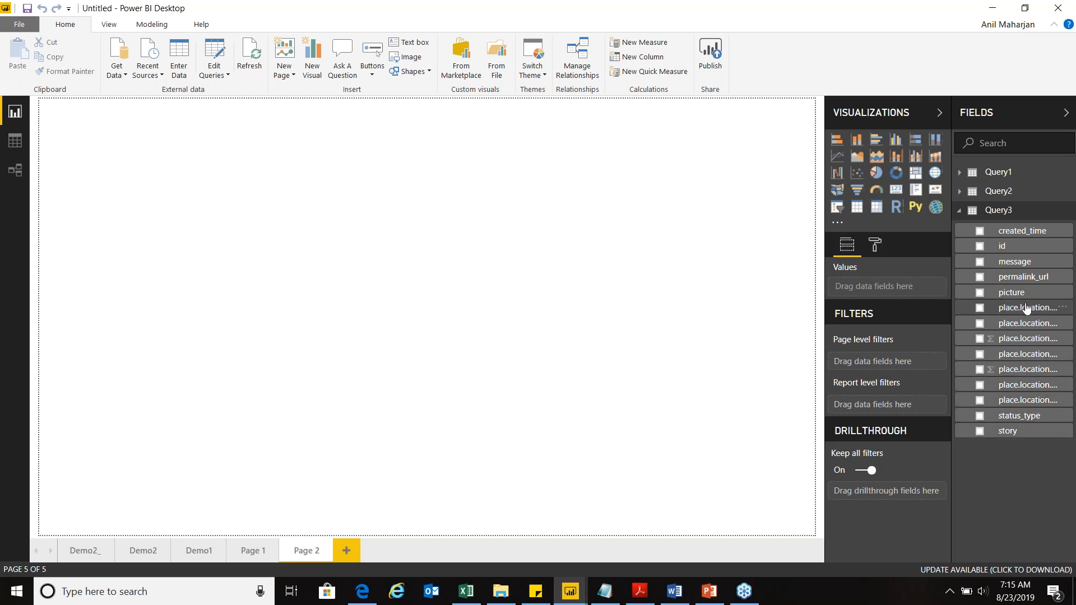
click(1058, 310)
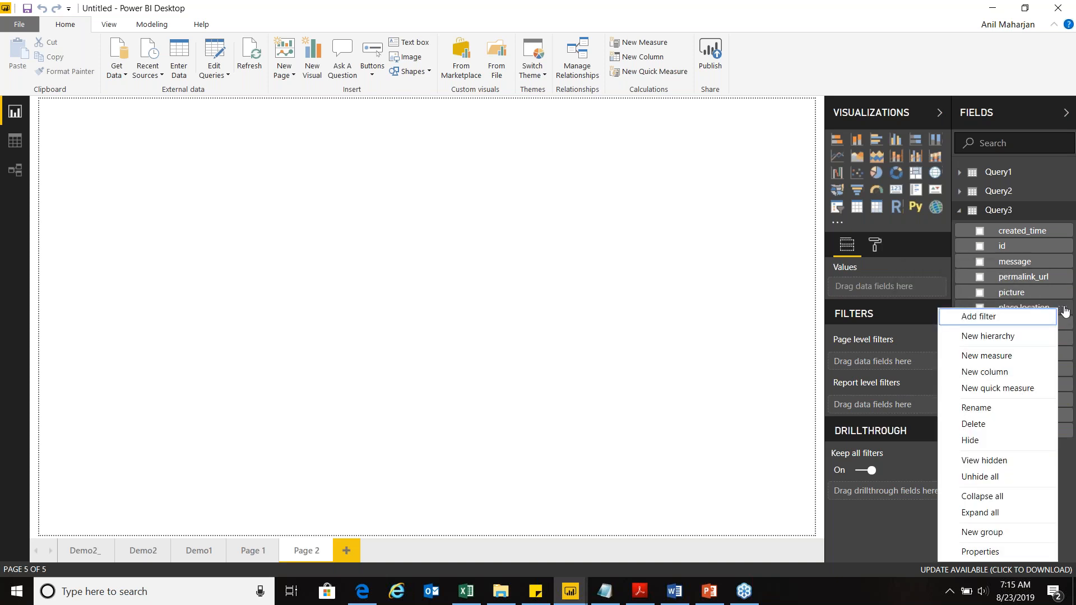
right_click(1020, 305)
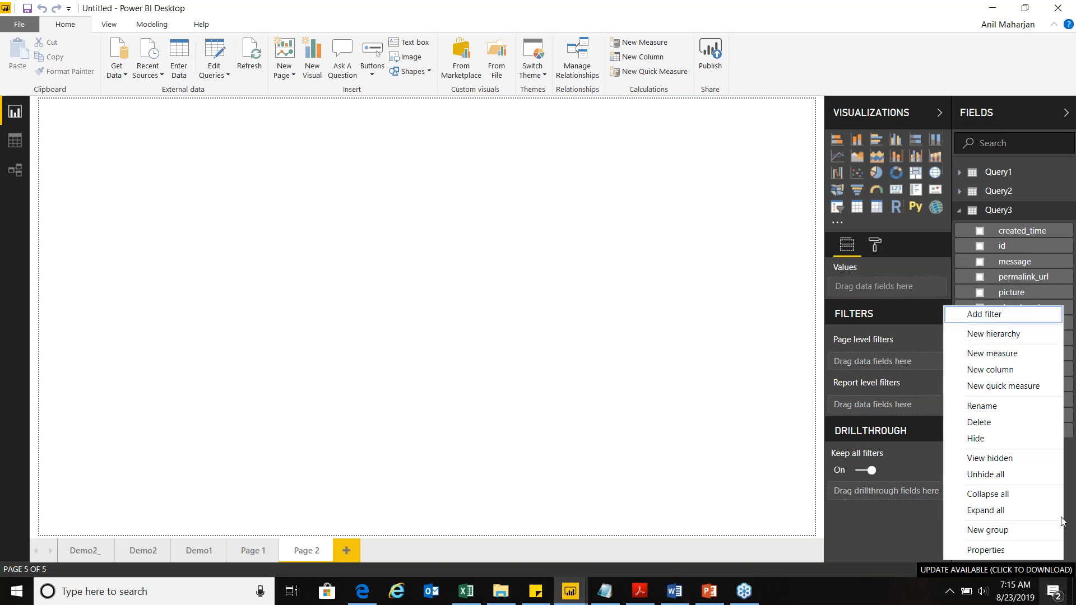
click(1036, 305)
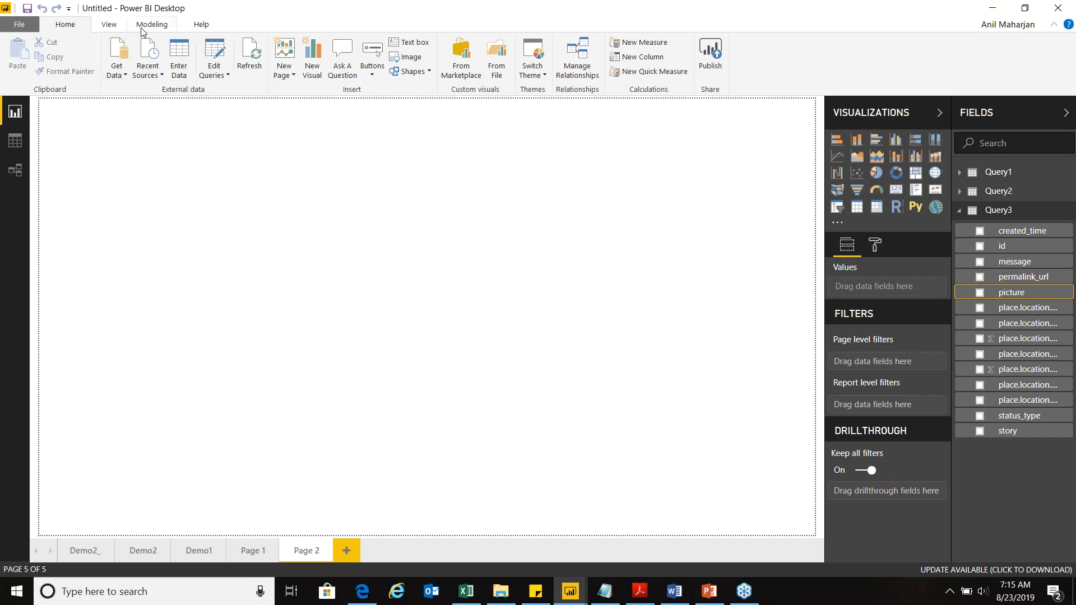
click(141, 29)
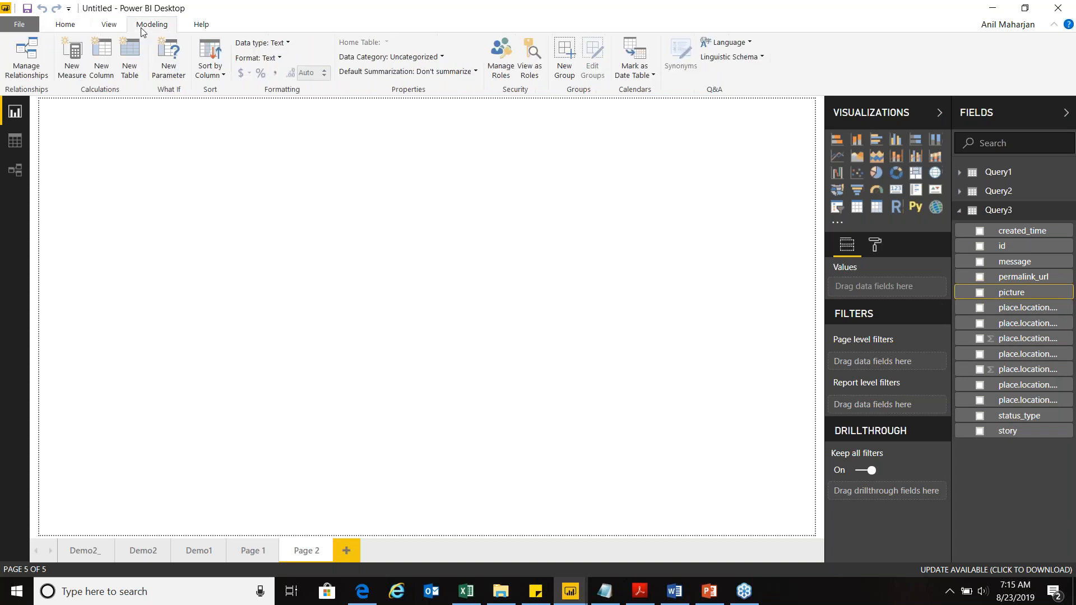
click(431, 58)
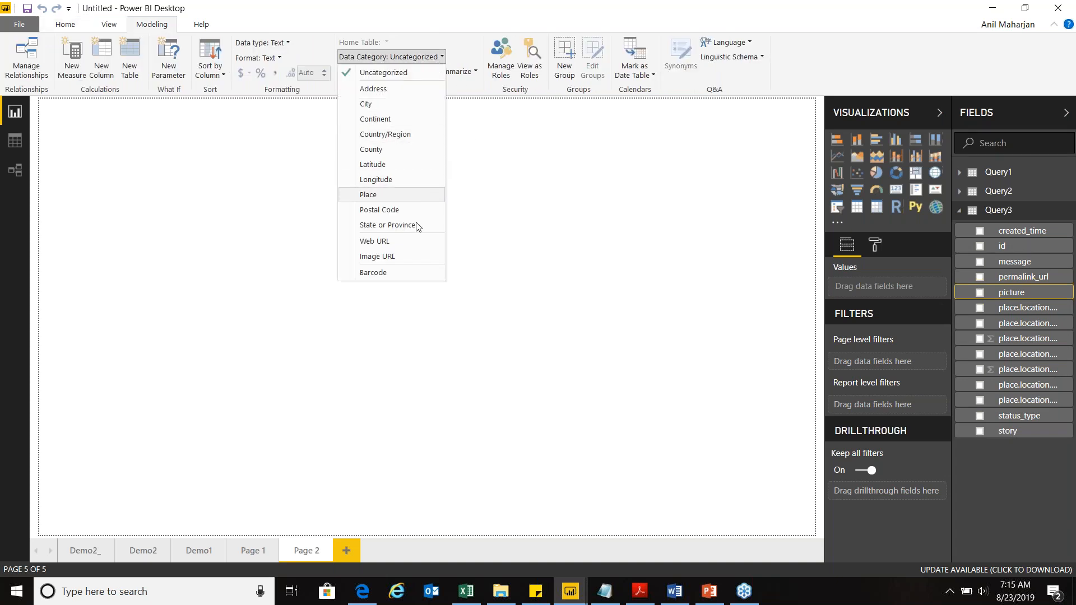
click(397, 257)
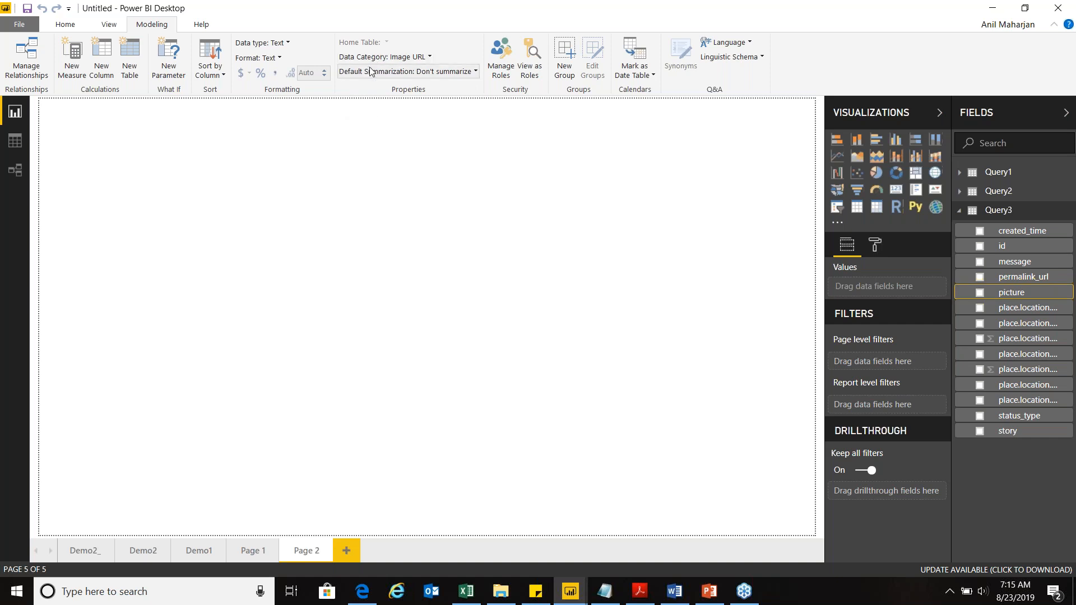
- Set the data category of Query3's place.location.city to City and of place.location.country to County
click(1048, 312)
click(414, 60)
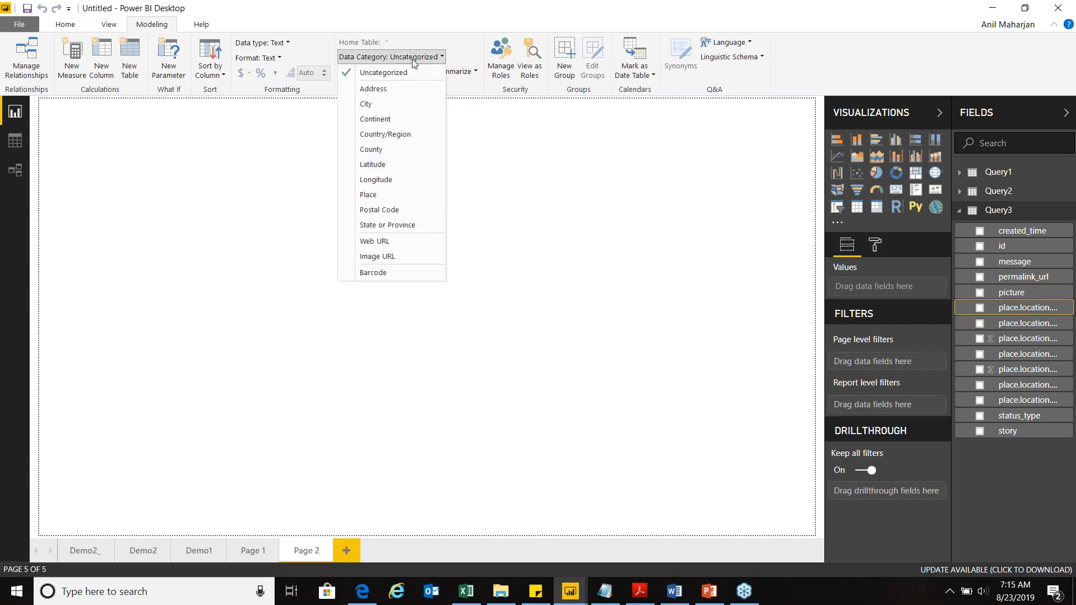
click(385, 104)
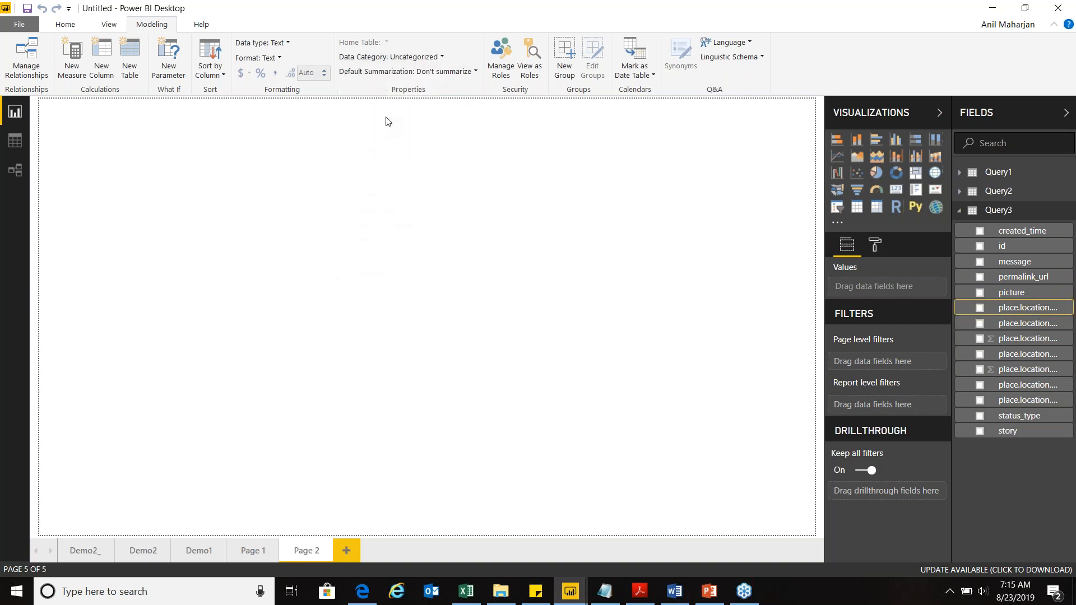
click(1047, 325)
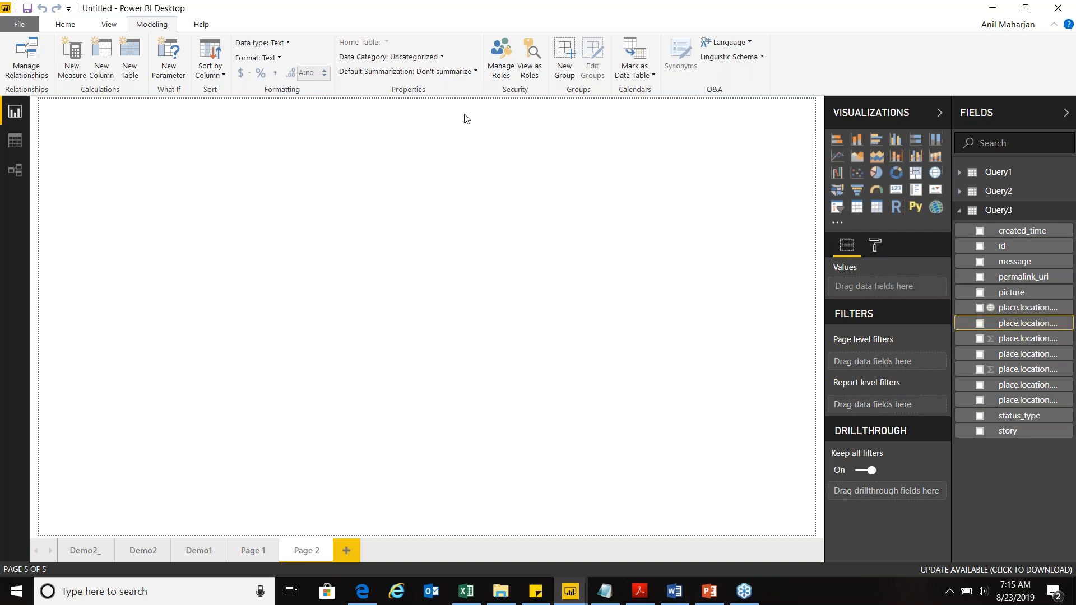
click(441, 56)
click(407, 150)
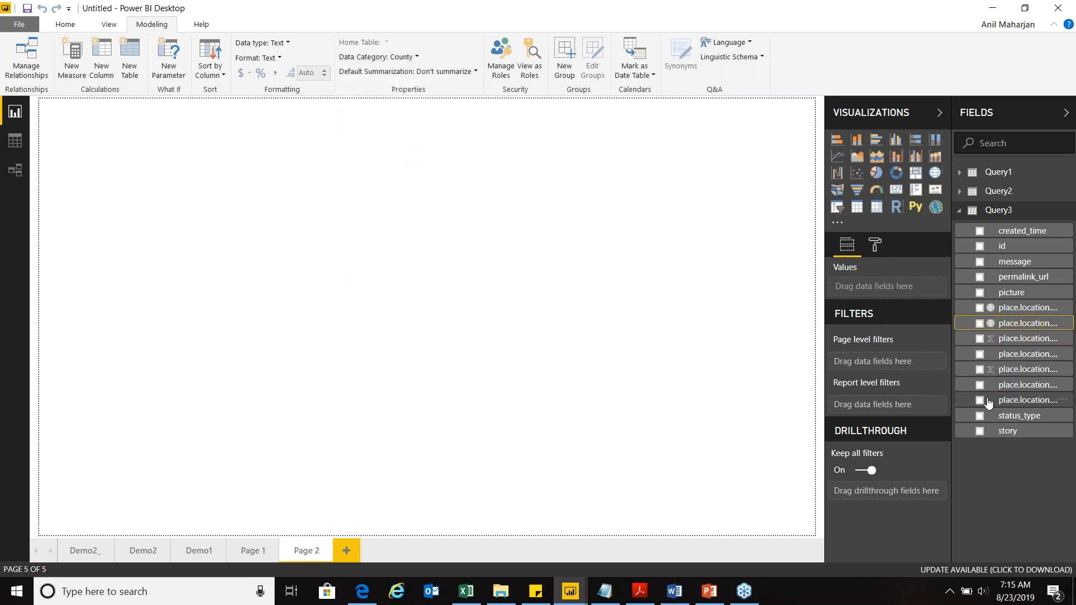
click(647, 259)
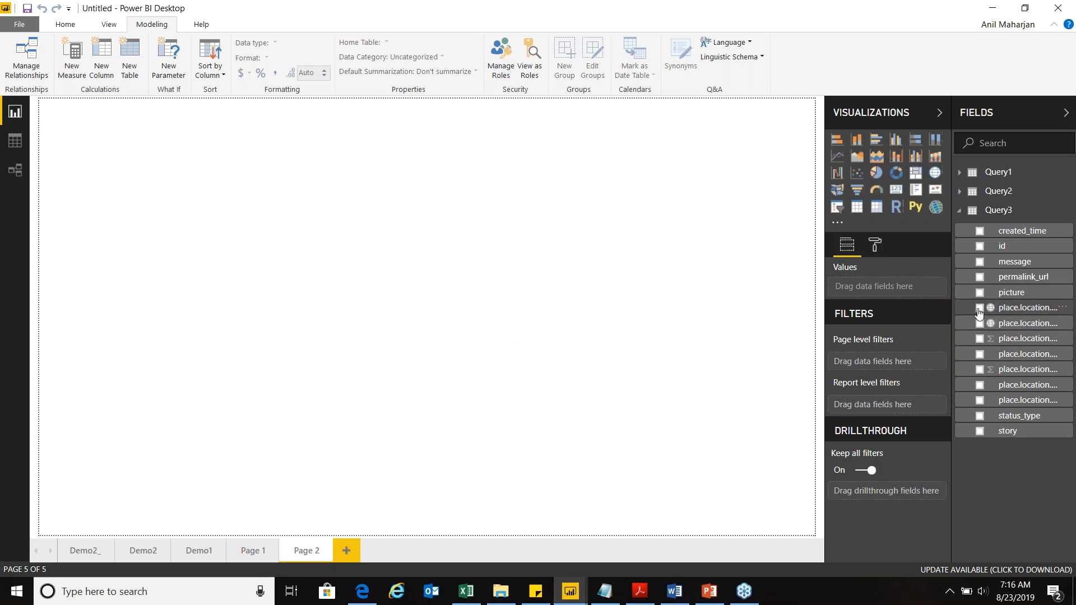
- Add a matrix in the lower part of Page 2 with Query3's picture as its only field, placed in Columns
click(871, 212)
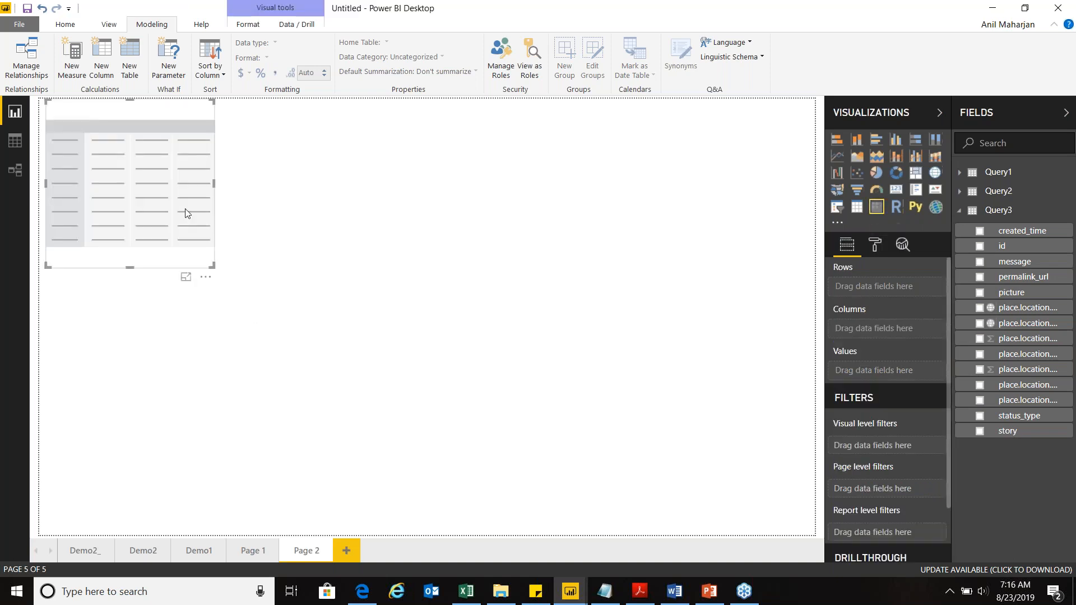
drag(160, 108, 232, 331)
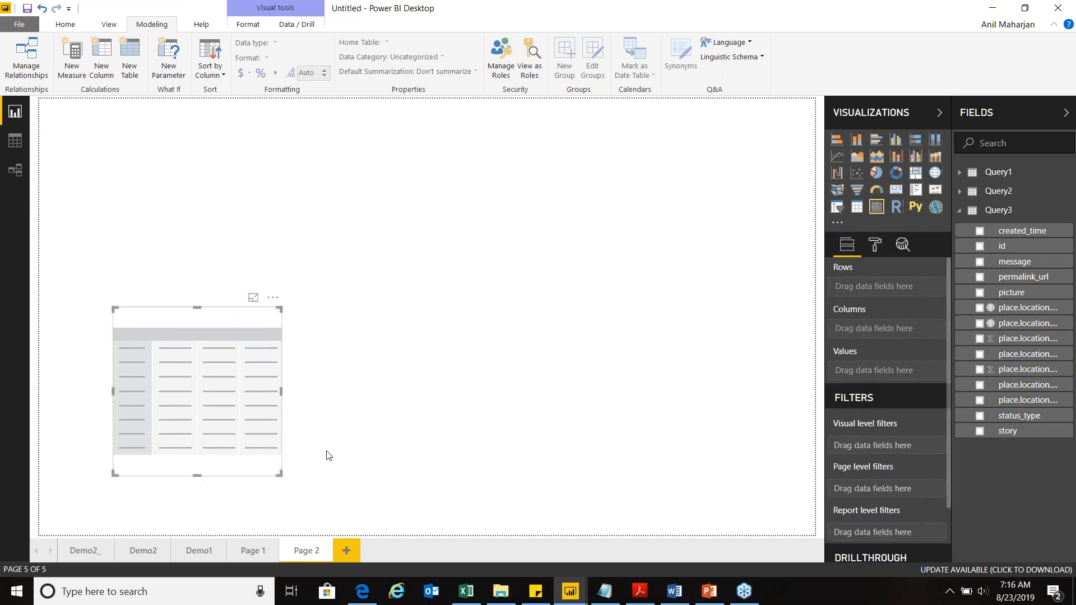
click(980, 293)
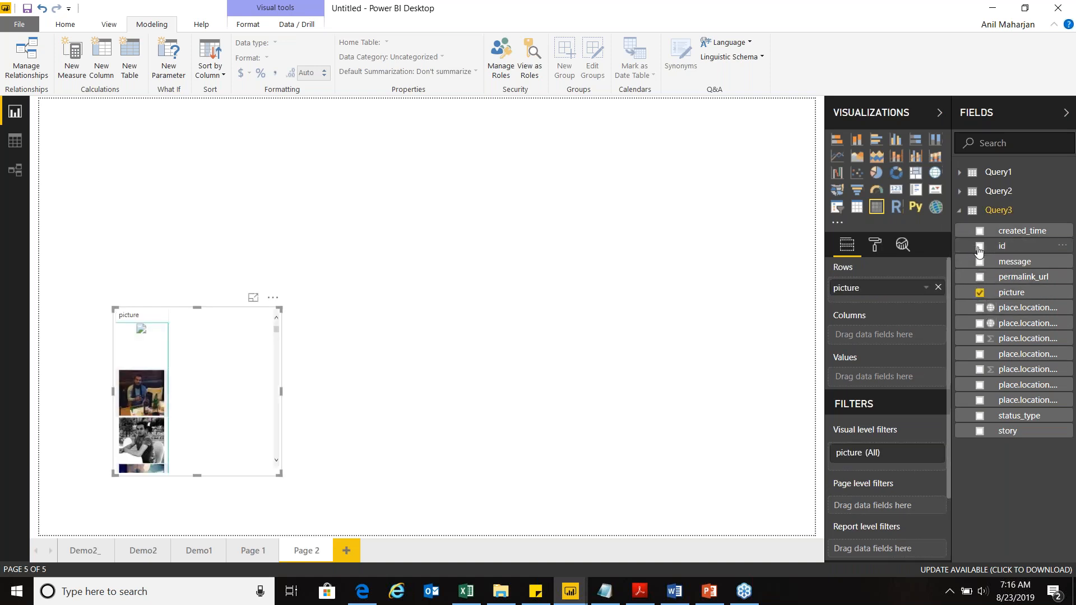
drag(977, 252, 874, 330)
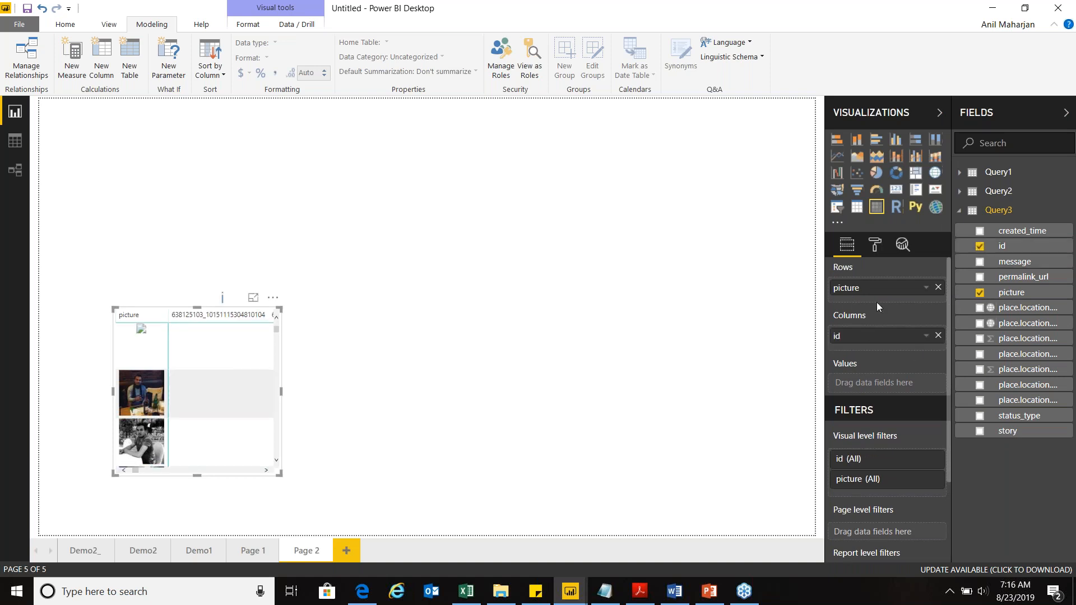
drag(877, 292, 879, 347)
click(938, 330)
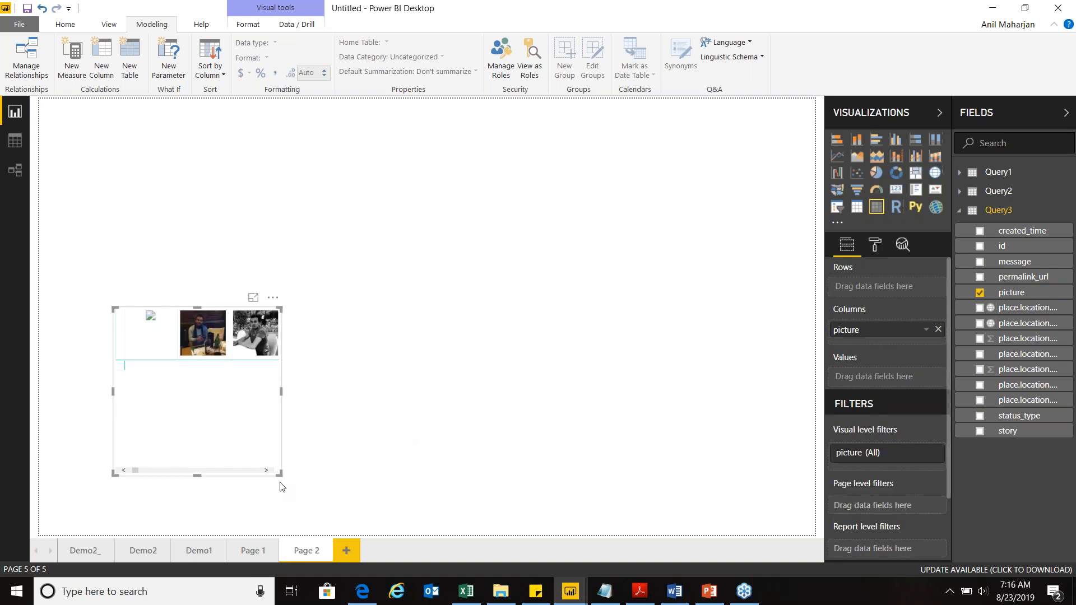
- Resize the picture matrix into a one-row image strip spanning the page width across the middle of the page
drag(296, 473, 807, 385)
drag(114, 309, 43, 309)
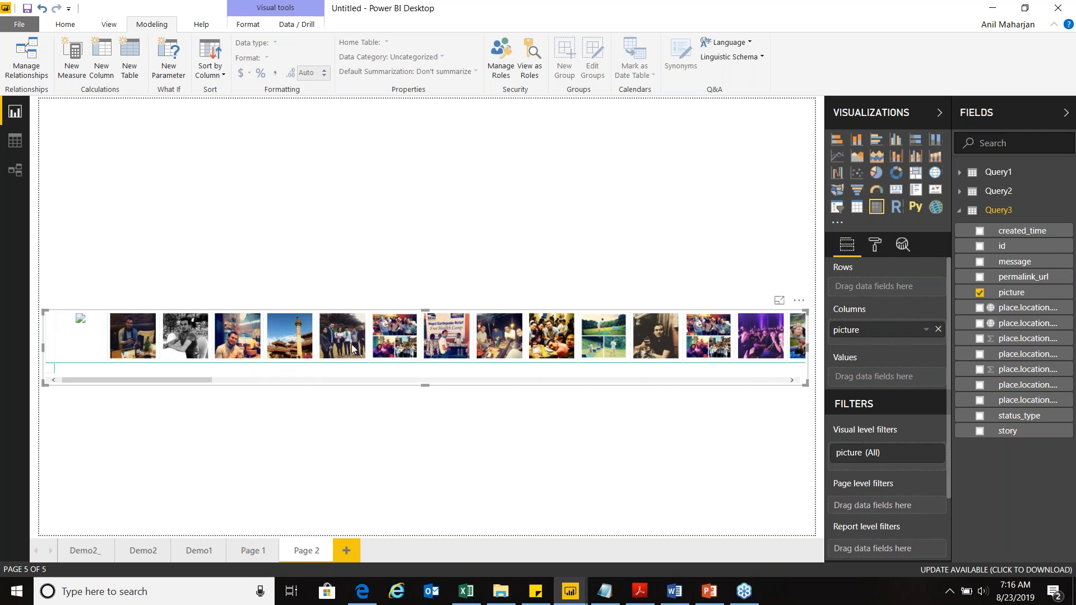
drag(186, 378, 161, 390)
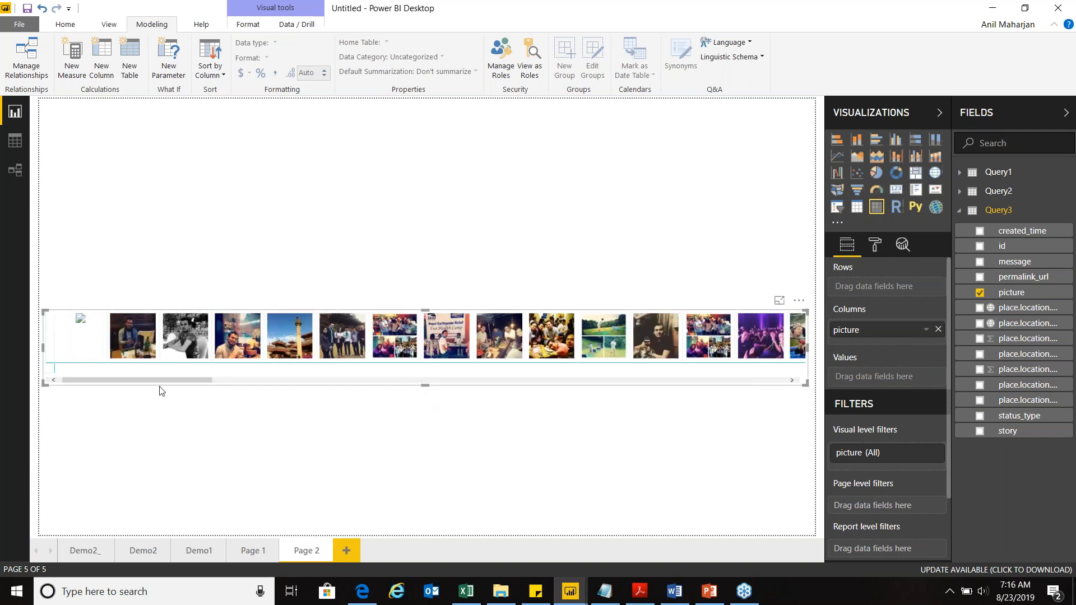
click(495, 233)
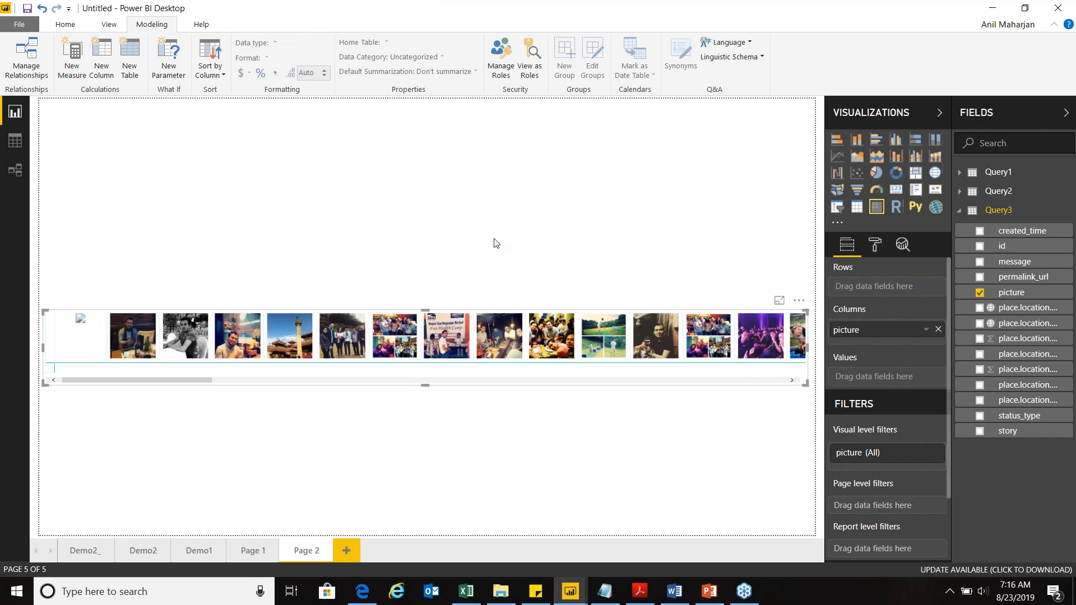
- Add a full-width map above the picture strip with place.location.country as its location and id as its legend
click(936, 207)
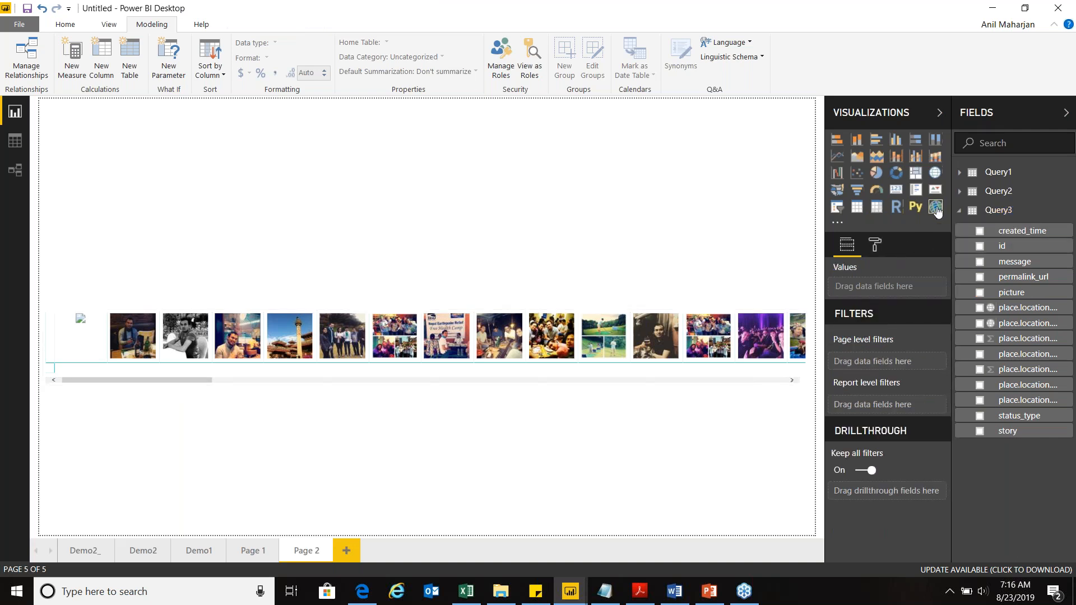
click(980, 308)
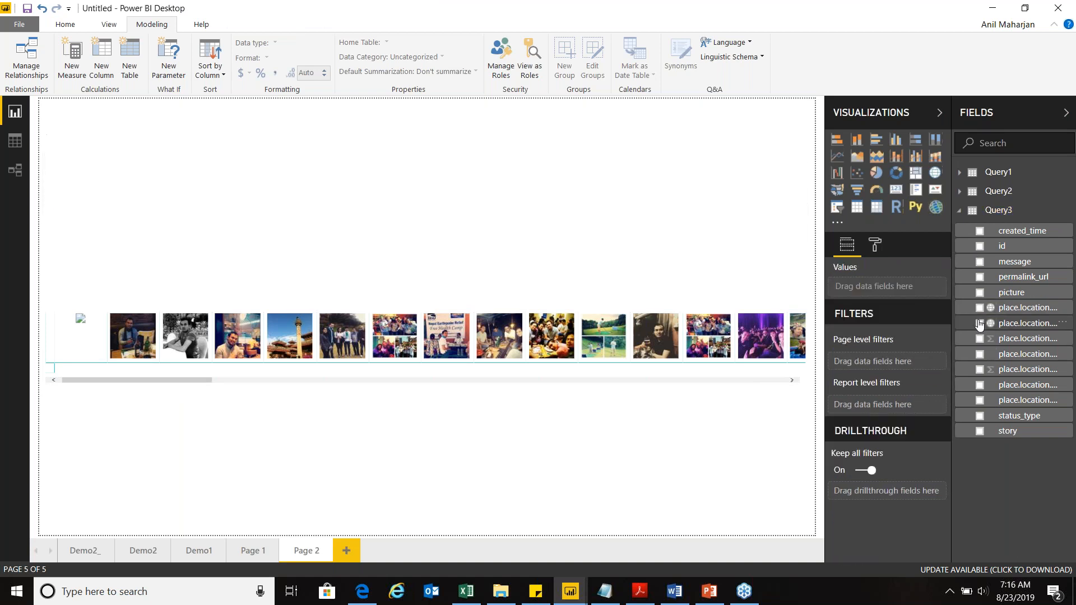
click(979, 324)
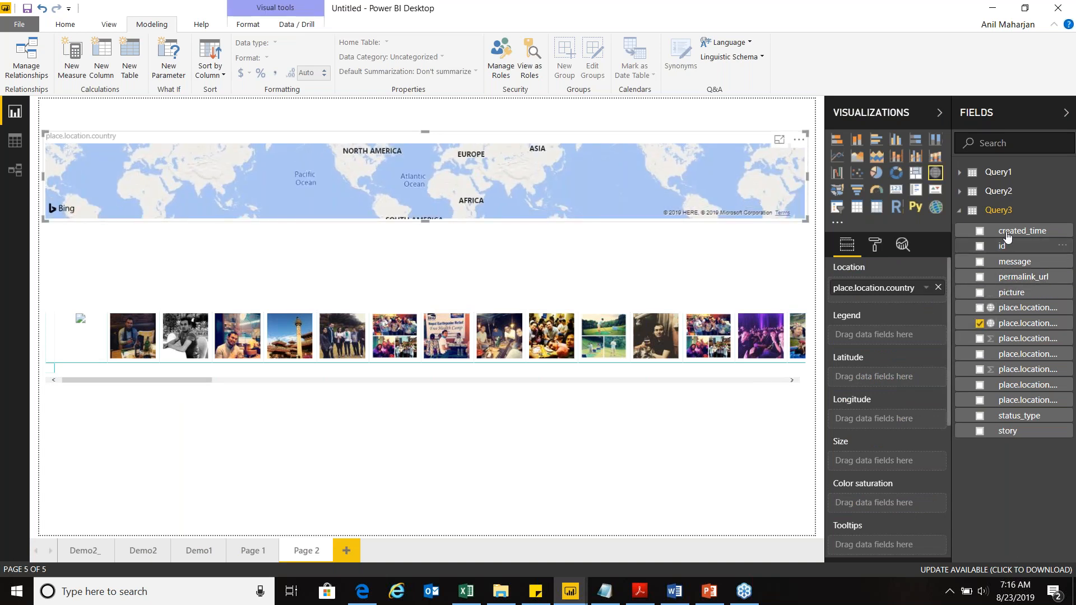
click(979, 247)
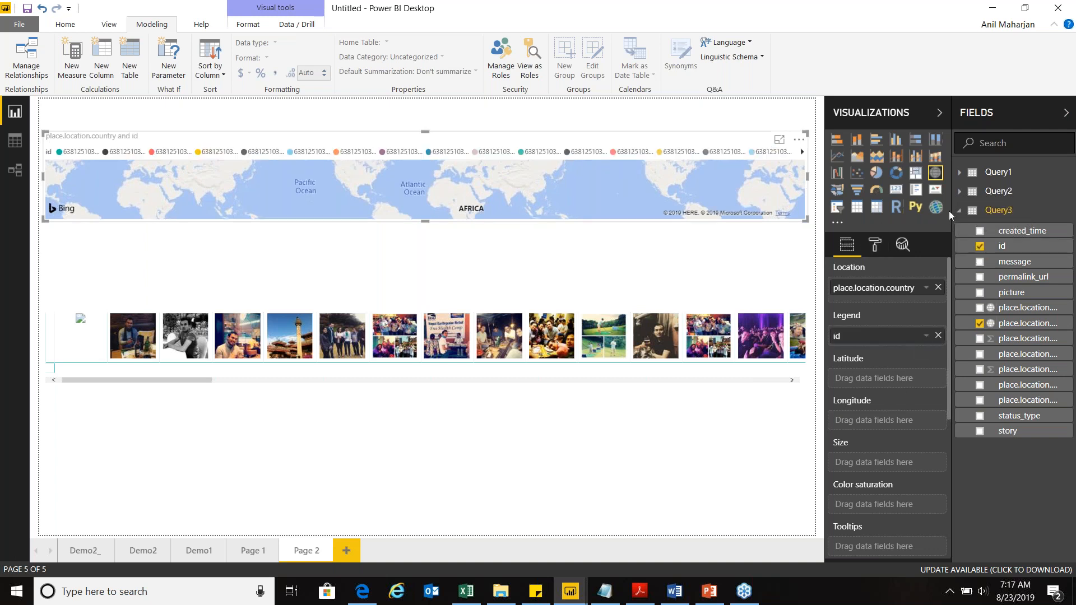
- Enlarge the country map on Page 2 downward toward the picture strip and try to remove id from its legend
drag(794, 258, 771, 283)
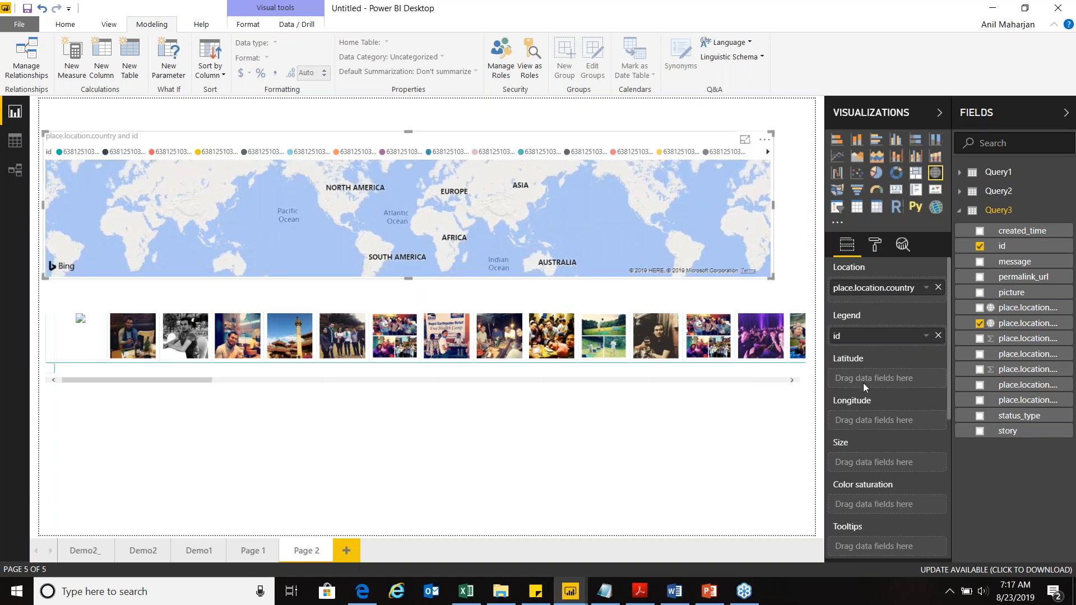
click(925, 337)
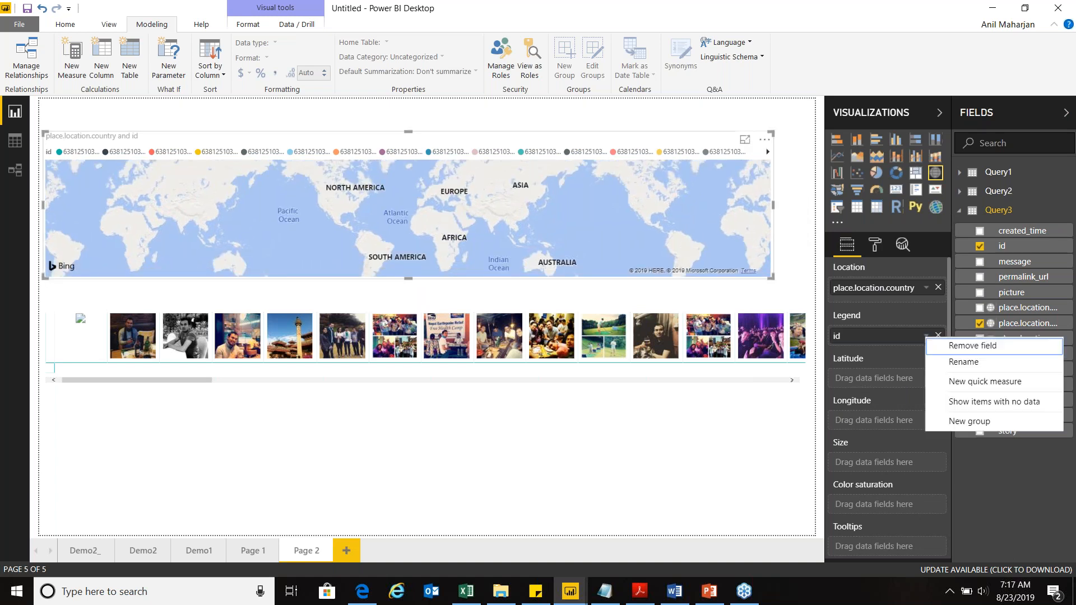
click(889, 338)
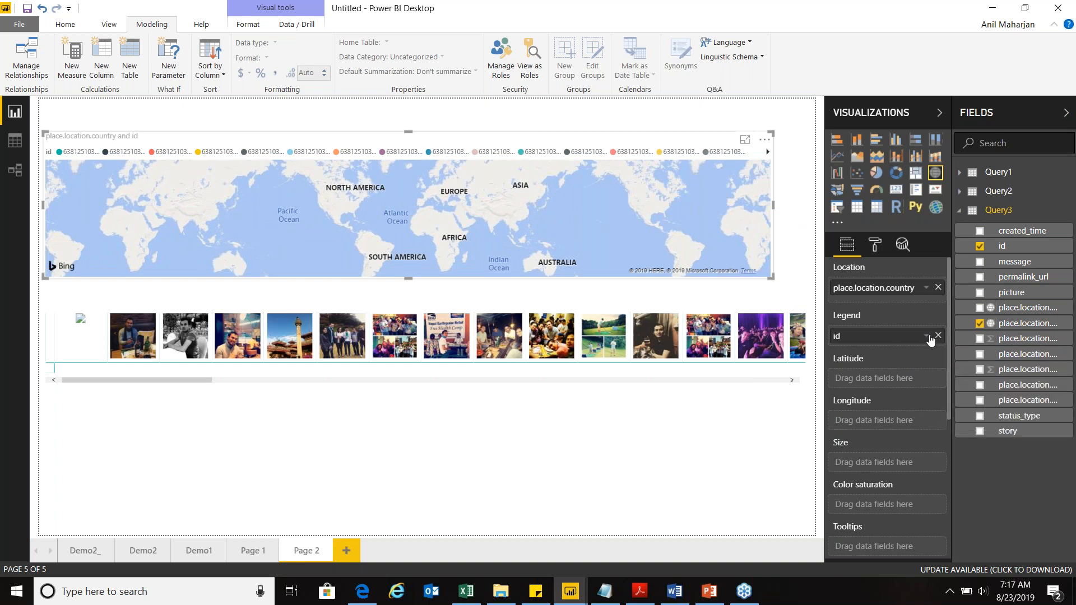
click(929, 337)
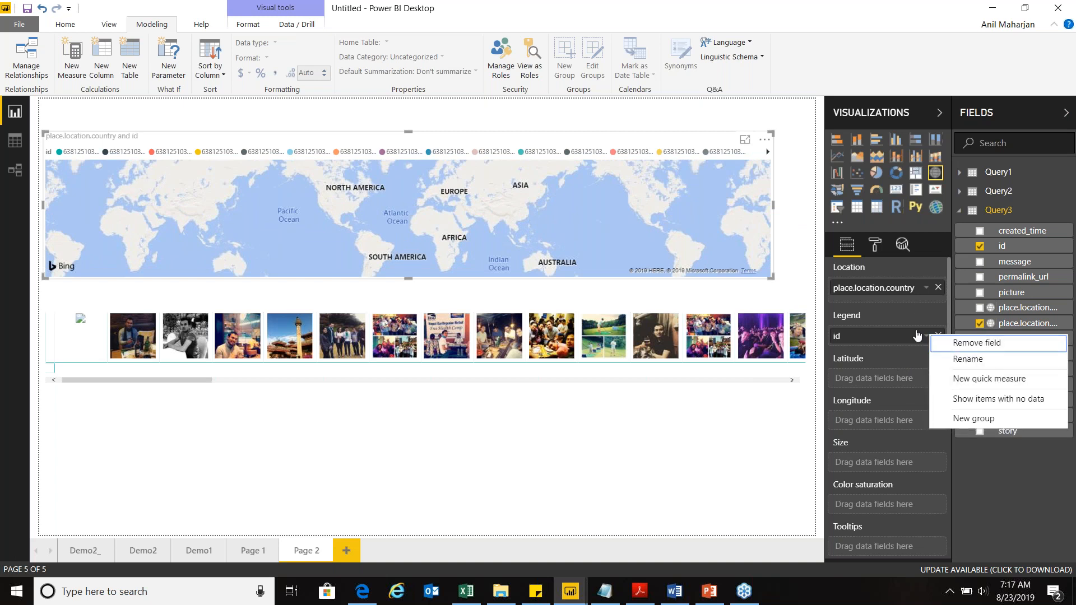
click(976, 344)
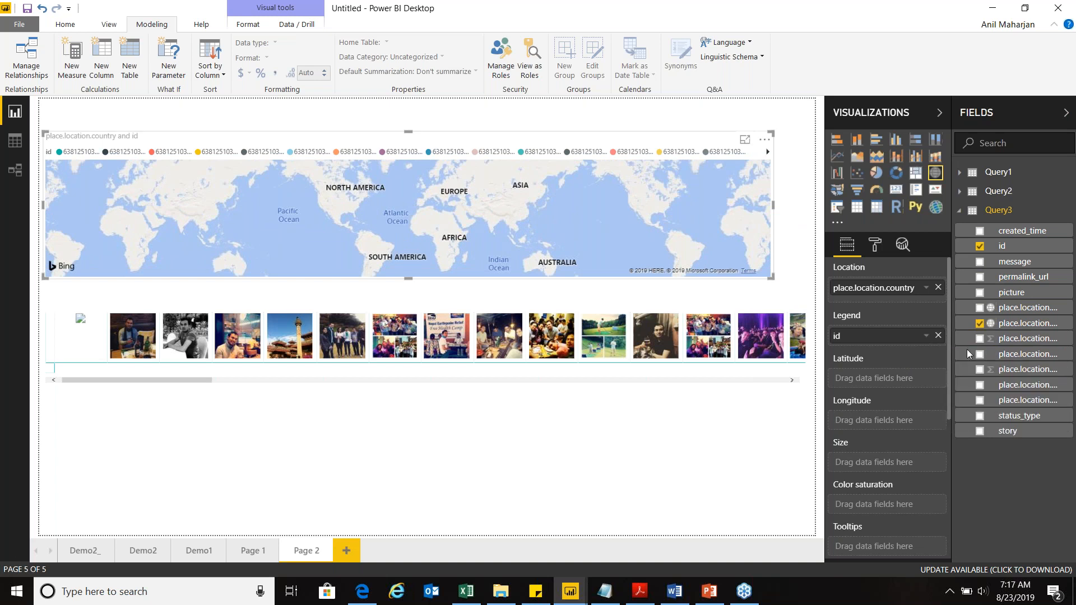
- Go to the Demo2_ page, recentre its ArcGIS map on Asia and extend the map visual's upper edge upward
click(144, 552)
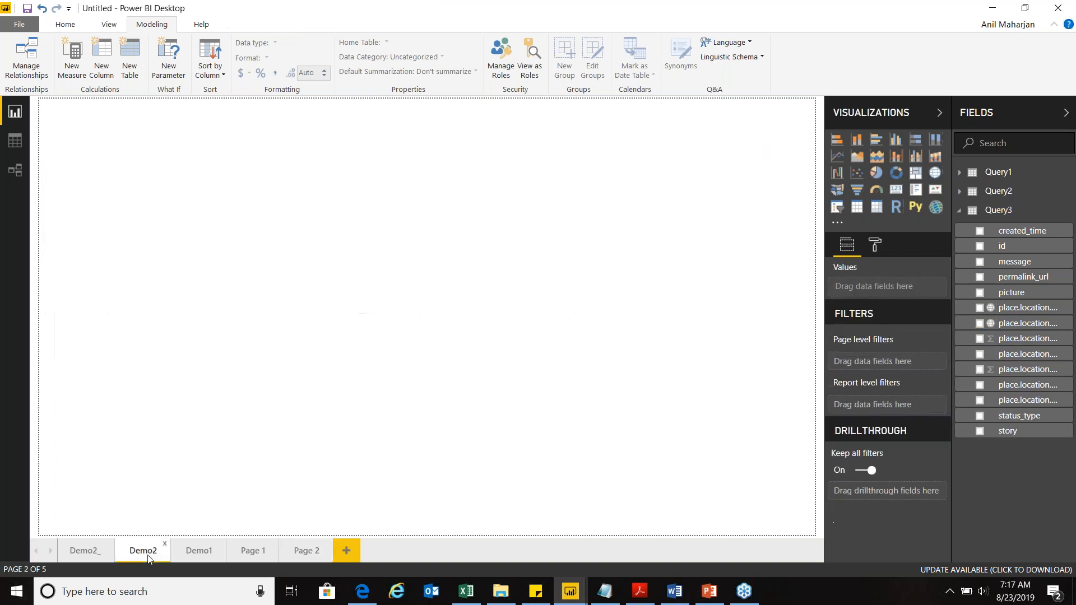
click(84, 548)
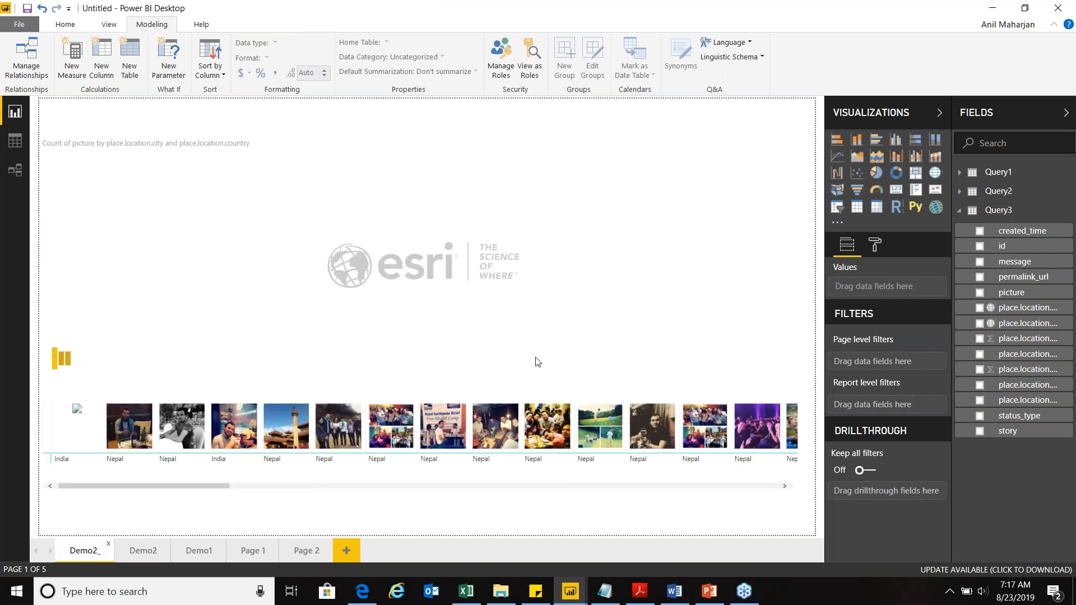
click(716, 245)
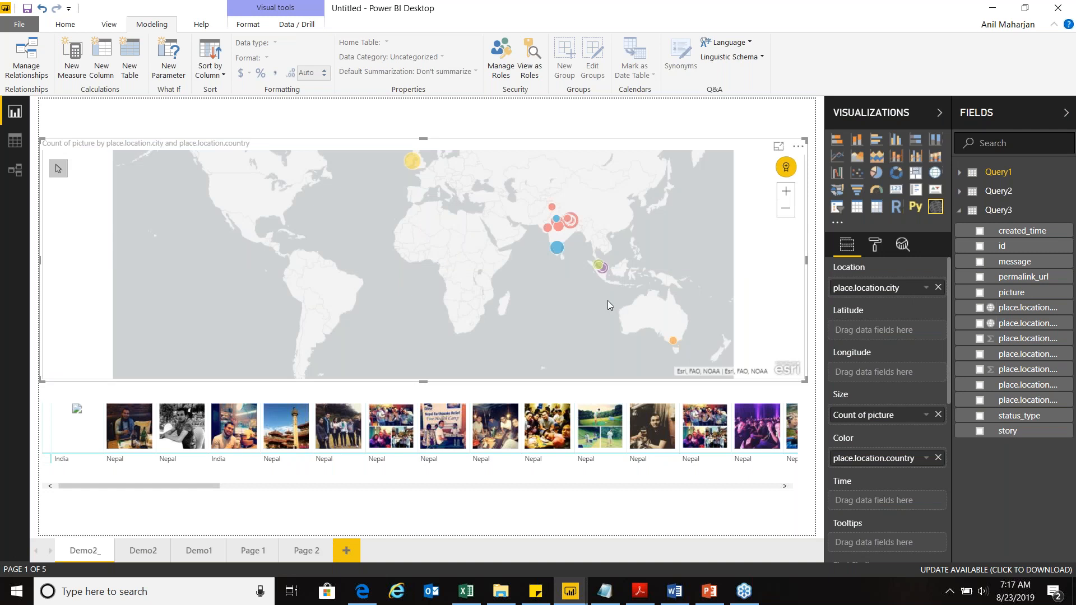
drag(606, 300, 411, 323)
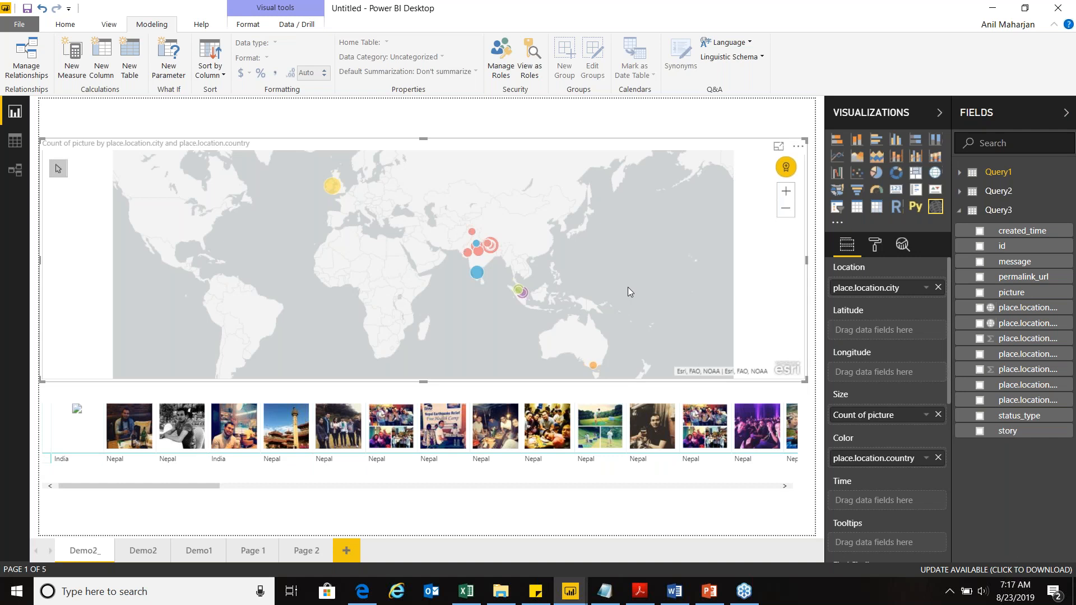
drag(617, 306, 560, 287)
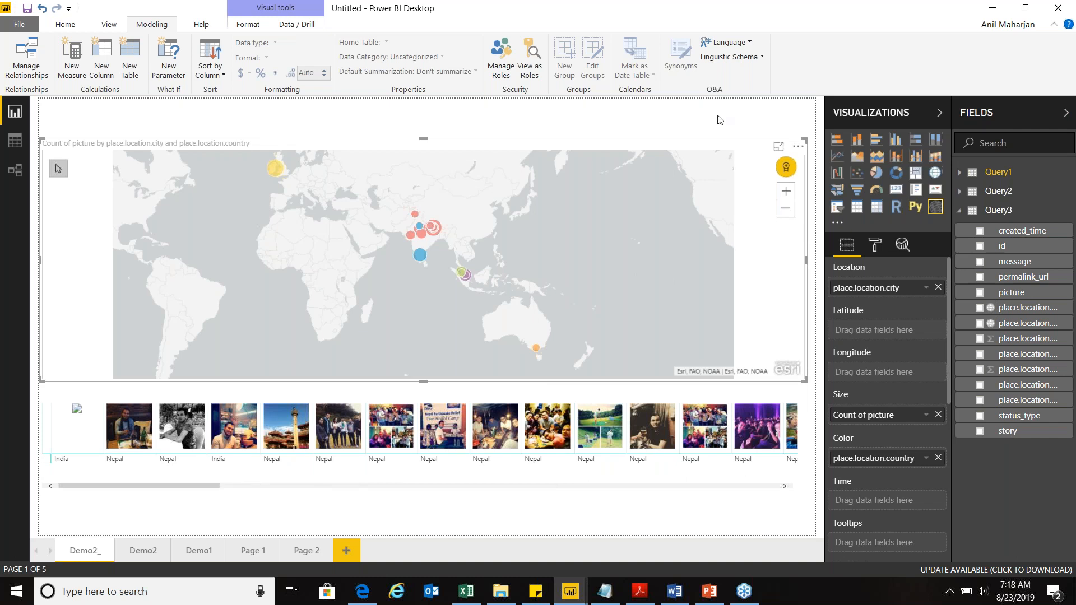
drag(805, 139, 805, 115)
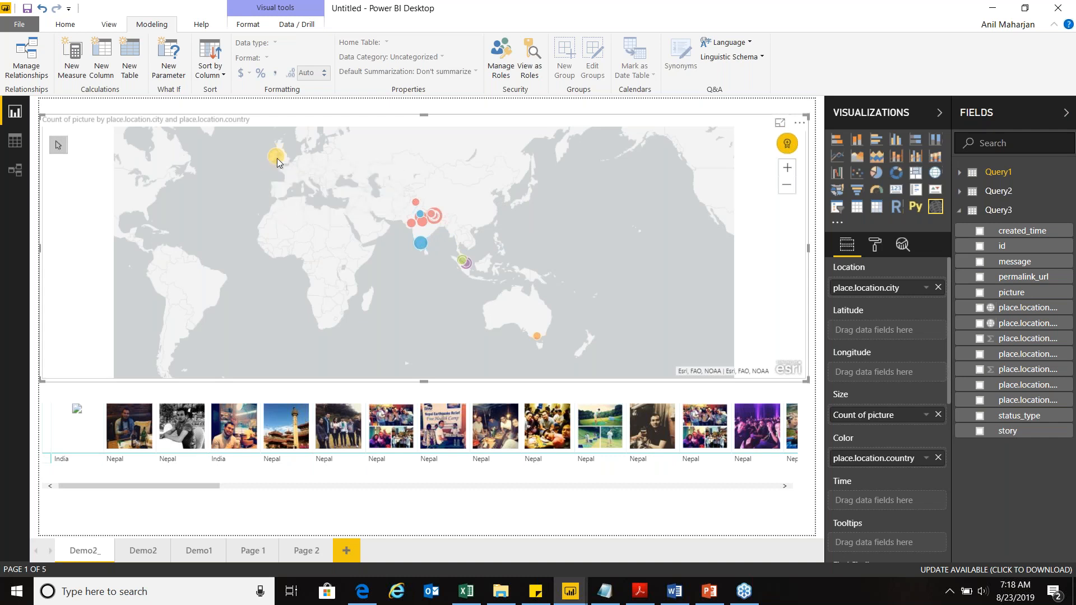
- Cross-filter the picture strip by selecting the map's Dublin marker, the Malaysia marker and the overlapping Nepal markers in turn
mouse_move(277, 158)
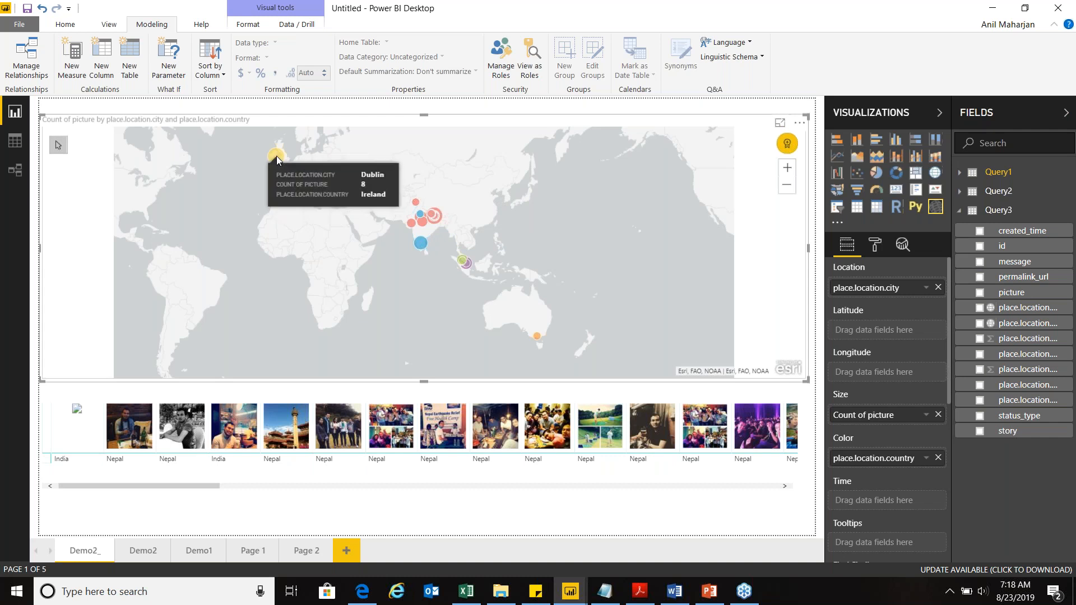
click(277, 155)
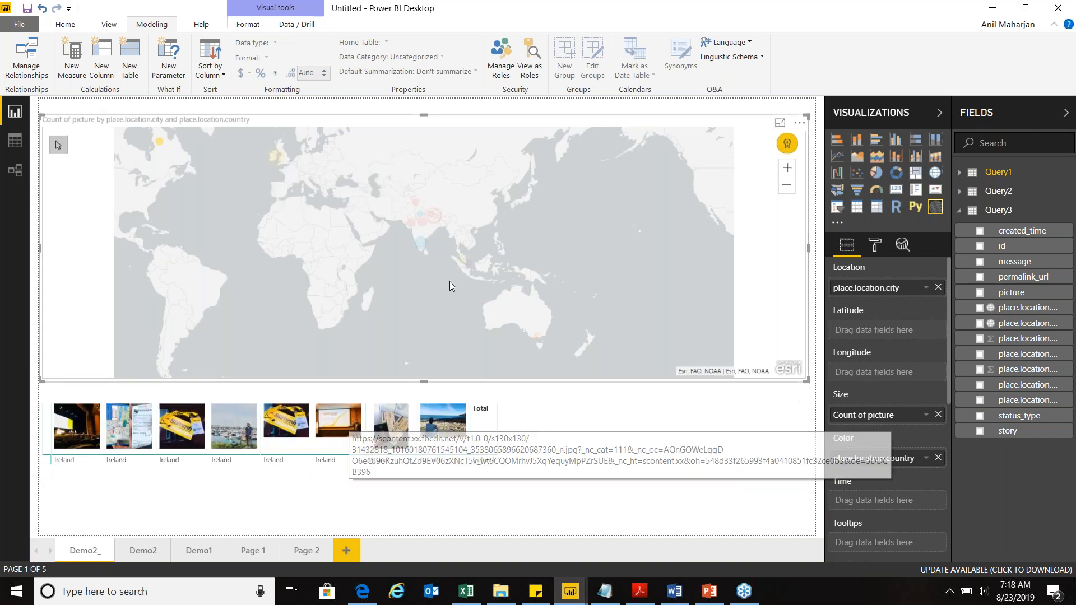
click(475, 262)
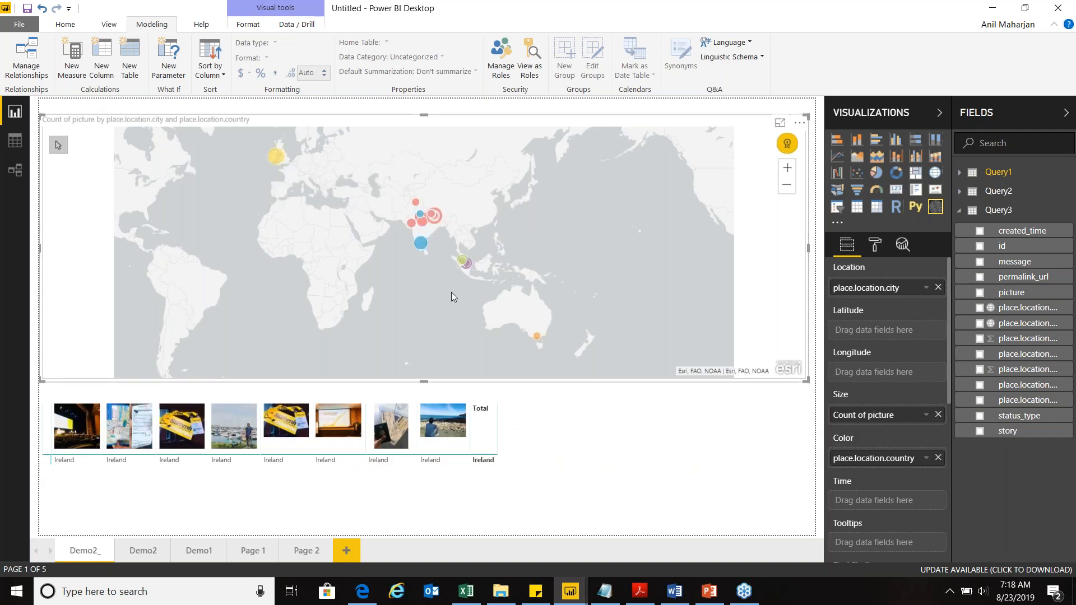
click(463, 263)
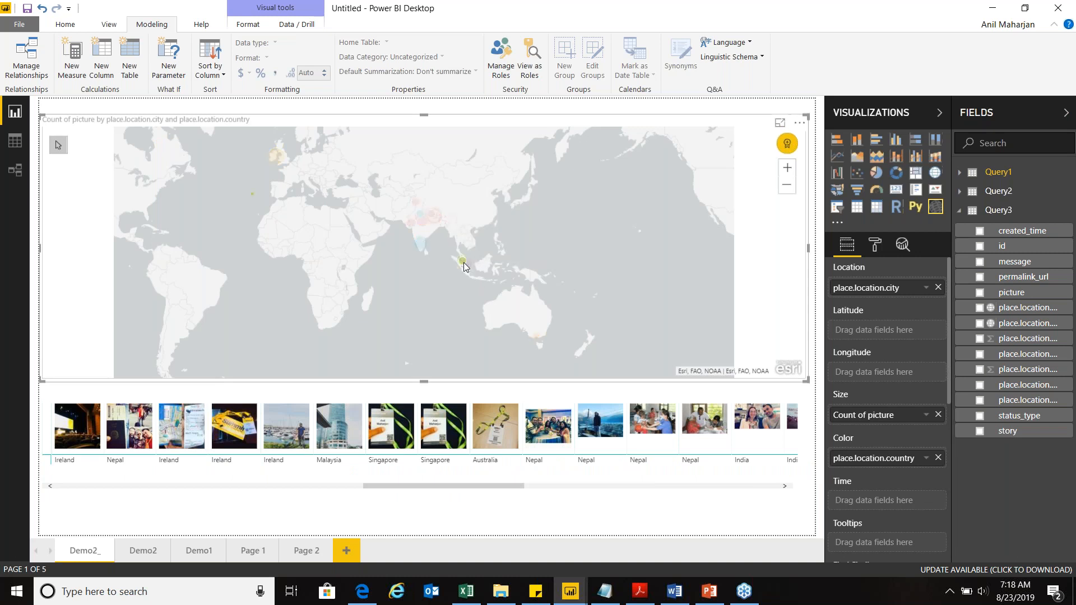
click(438, 216)
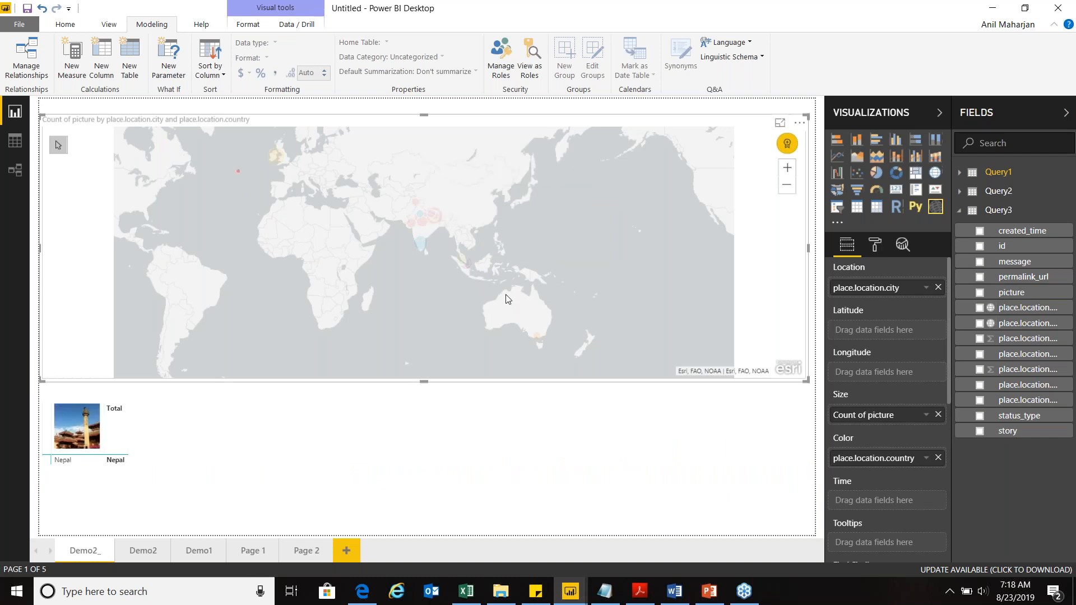
click(432, 223)
click(433, 220)
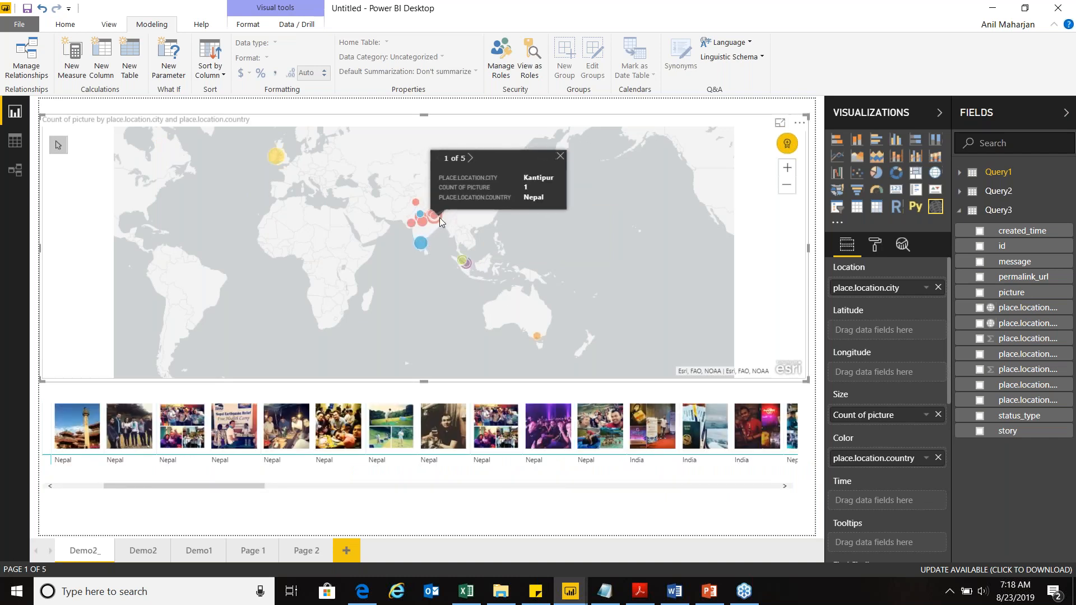
- Examine Nepal up close on the map and filter the picture strip using the markers around Kathmandu
scroll(452, 254, up, 3)
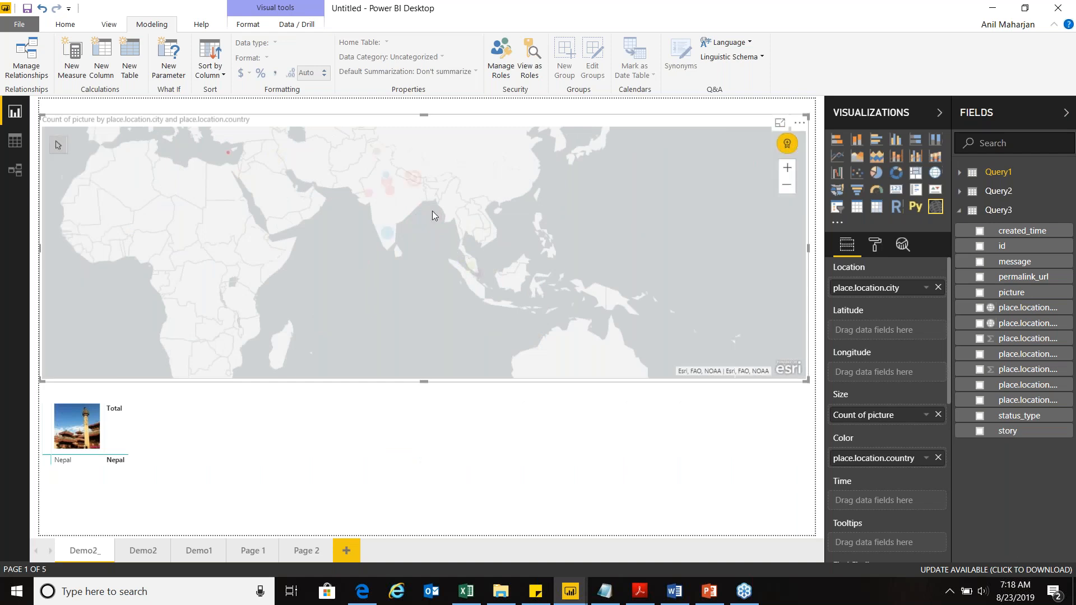
scroll(419, 263, up, 4)
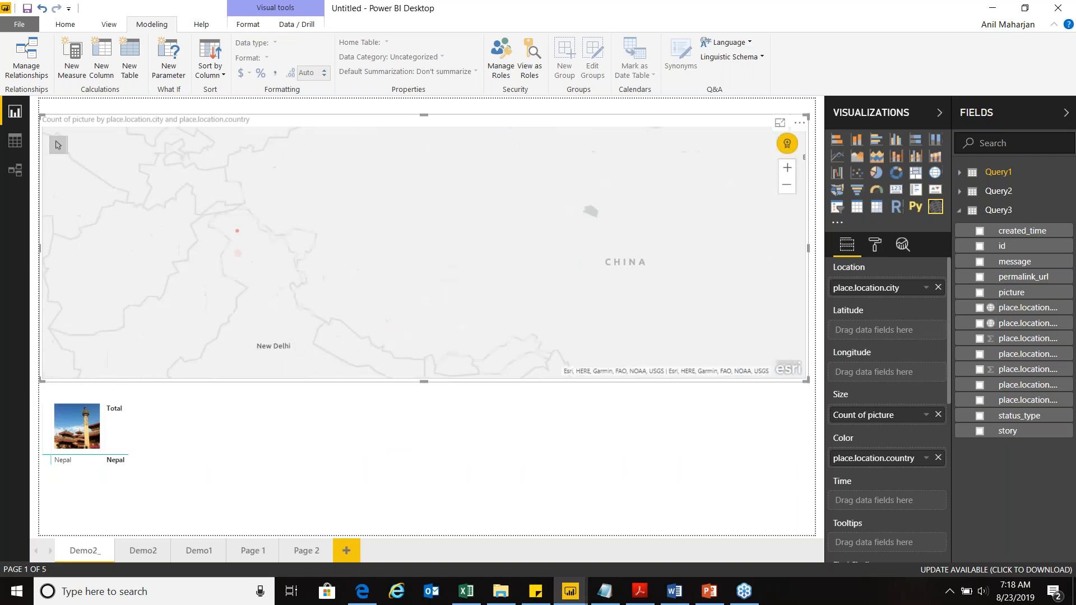
drag(423, 312, 427, 199)
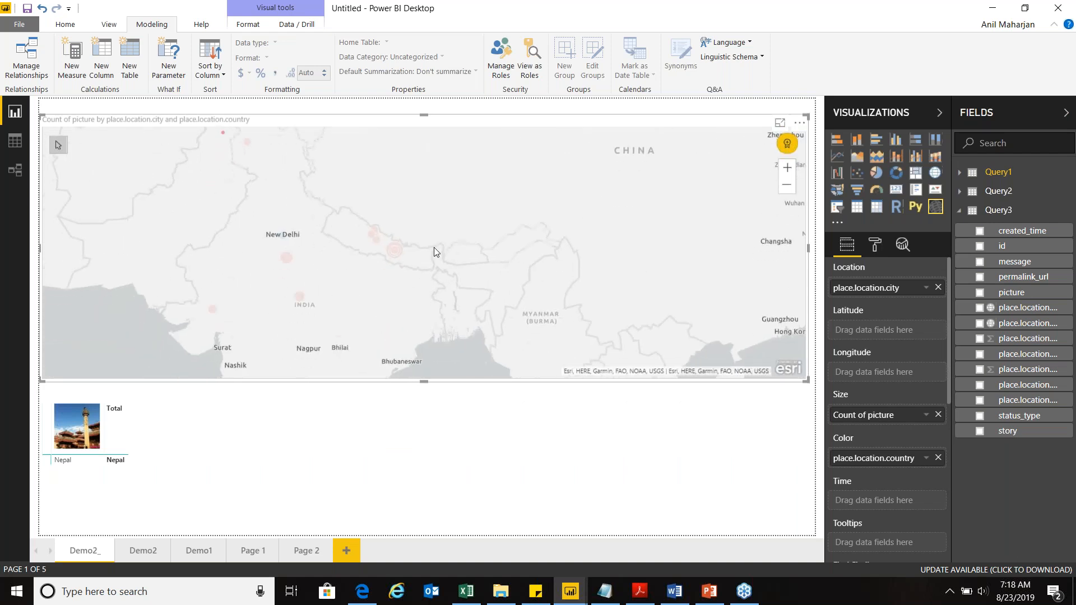
click(398, 250)
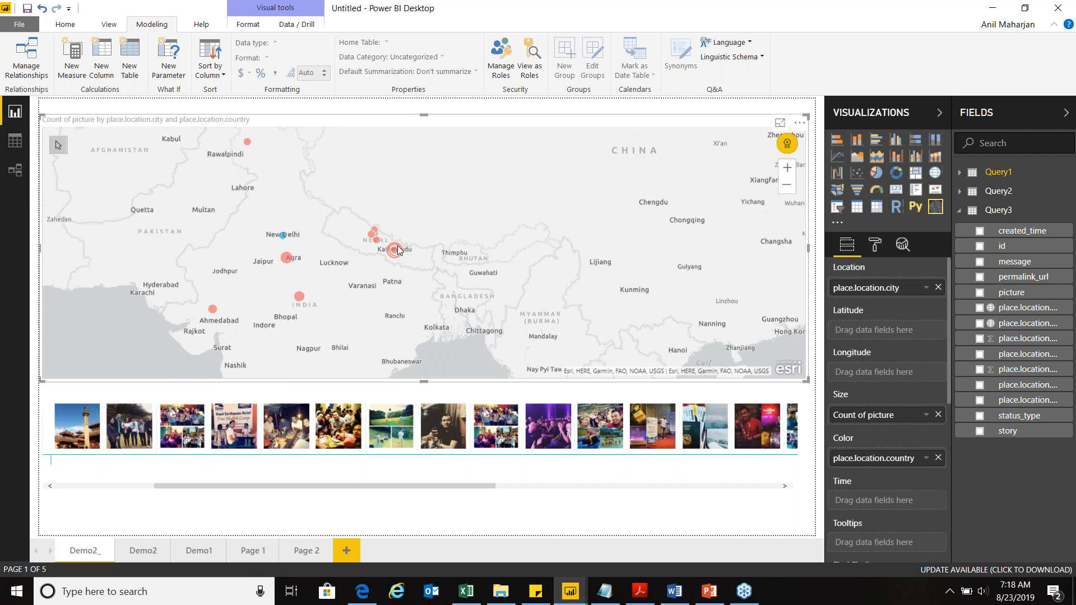
mouse_move(401, 251)
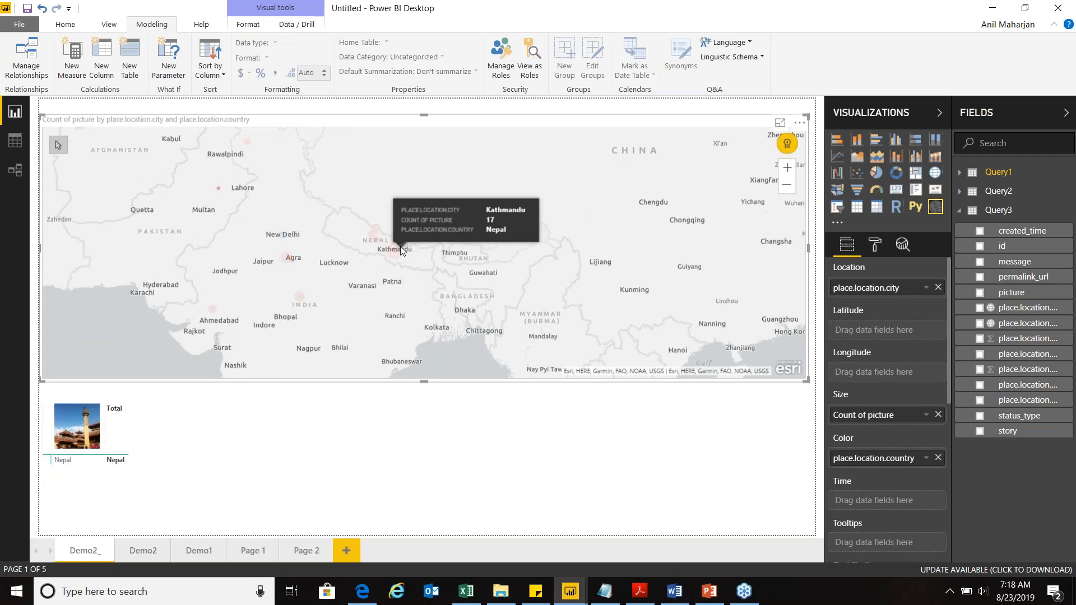
click(396, 254)
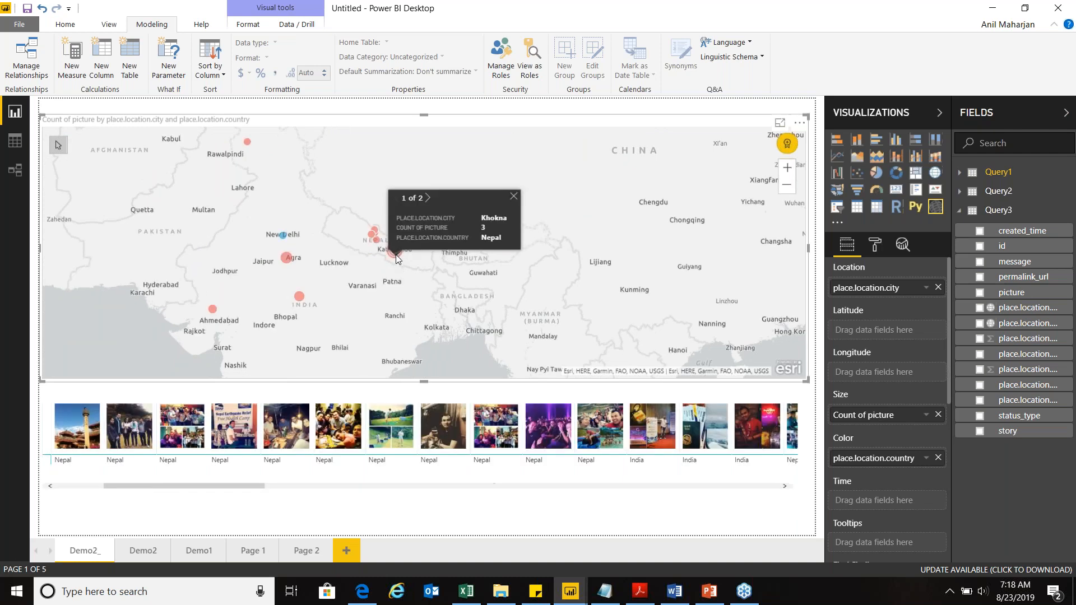
- Return the picture strip to its first images and reframe the map to cover Europe through Southeast Asia
drag(234, 491, 131, 480)
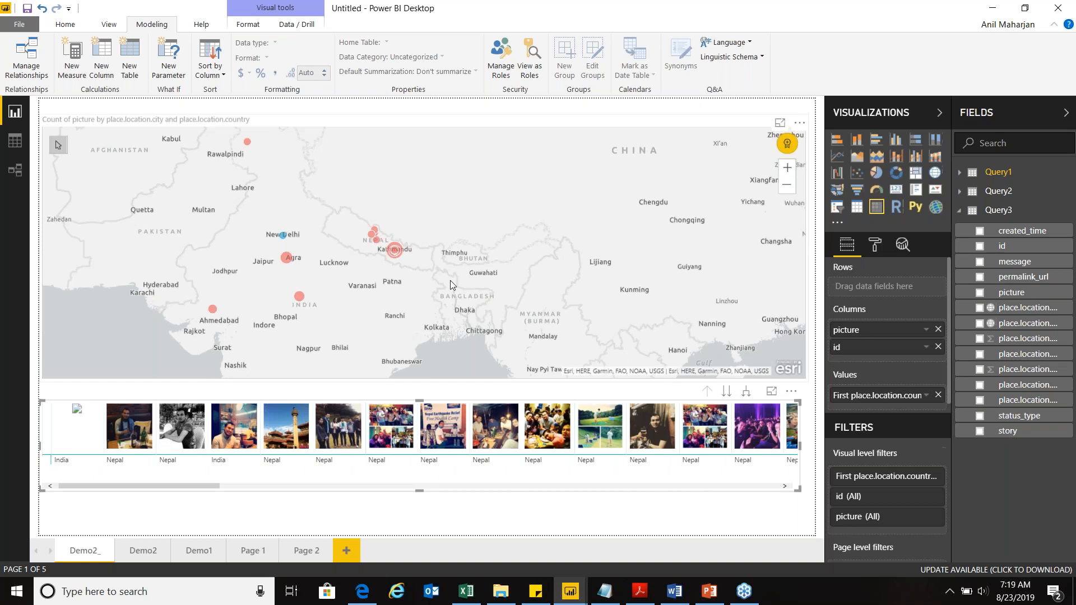
scroll(449, 284, down, 5)
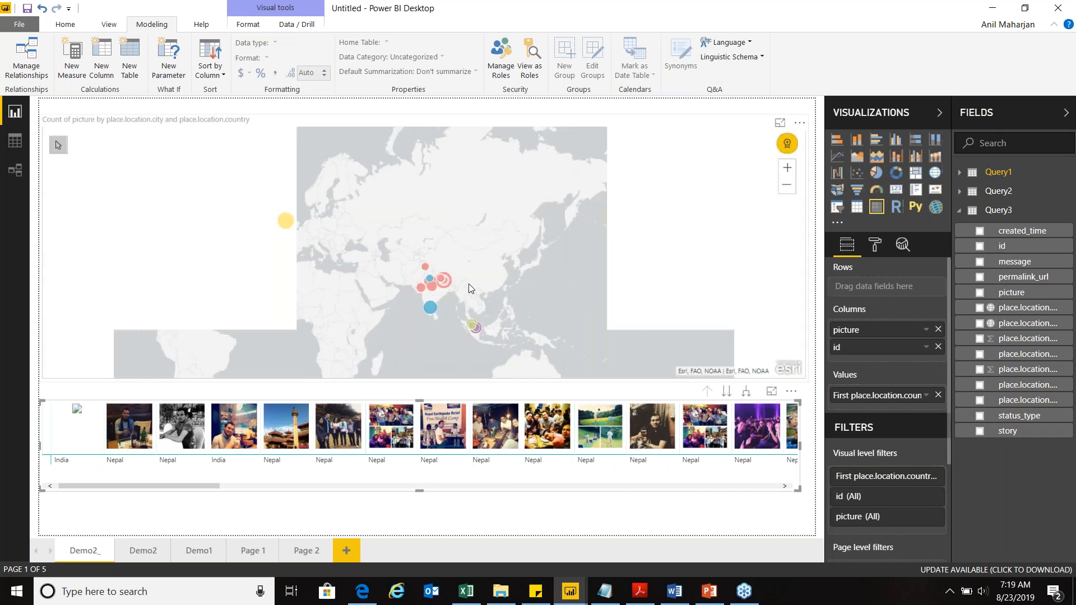
scroll(468, 284, up, 2)
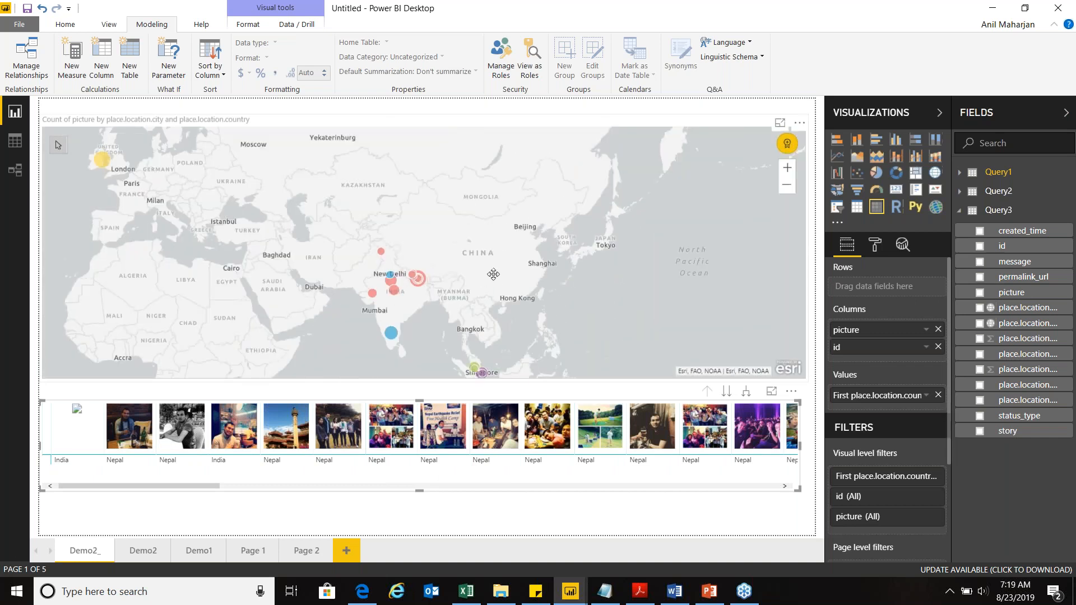
click(617, 349)
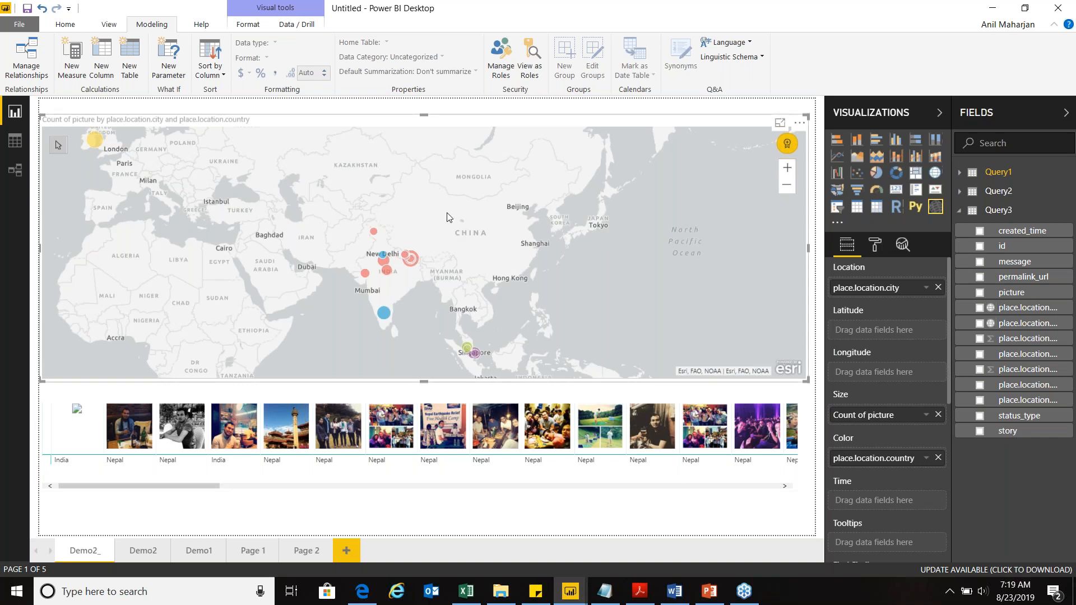
- Locate the Publish command, then switch to Edge and view the PASS Marathon Analytics dashboard in the Power BI service
click(65, 25)
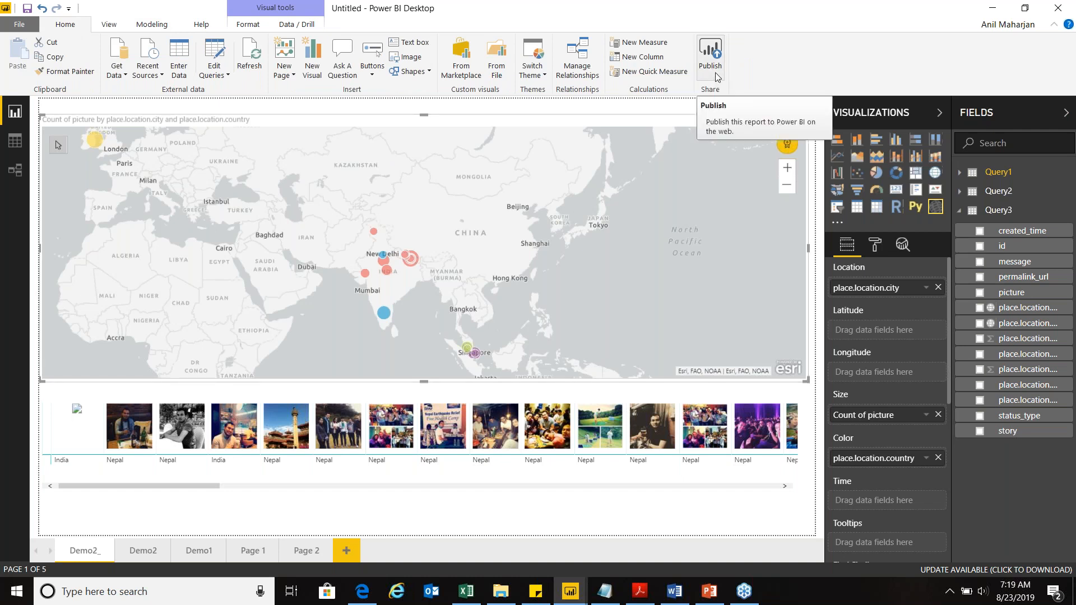
click(362, 592)
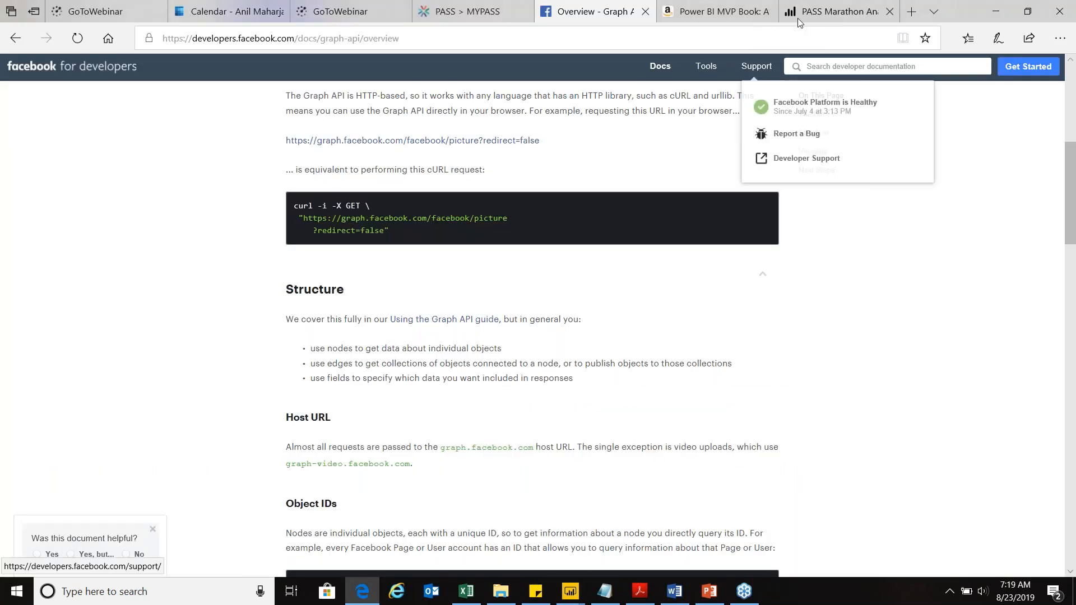
click(815, 14)
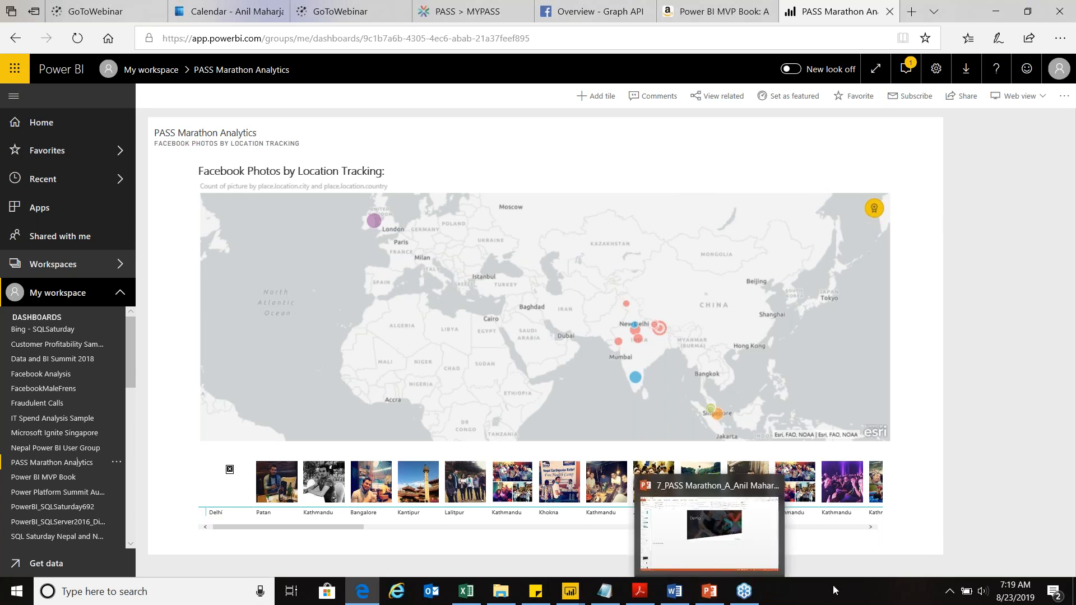
click(711, 593)
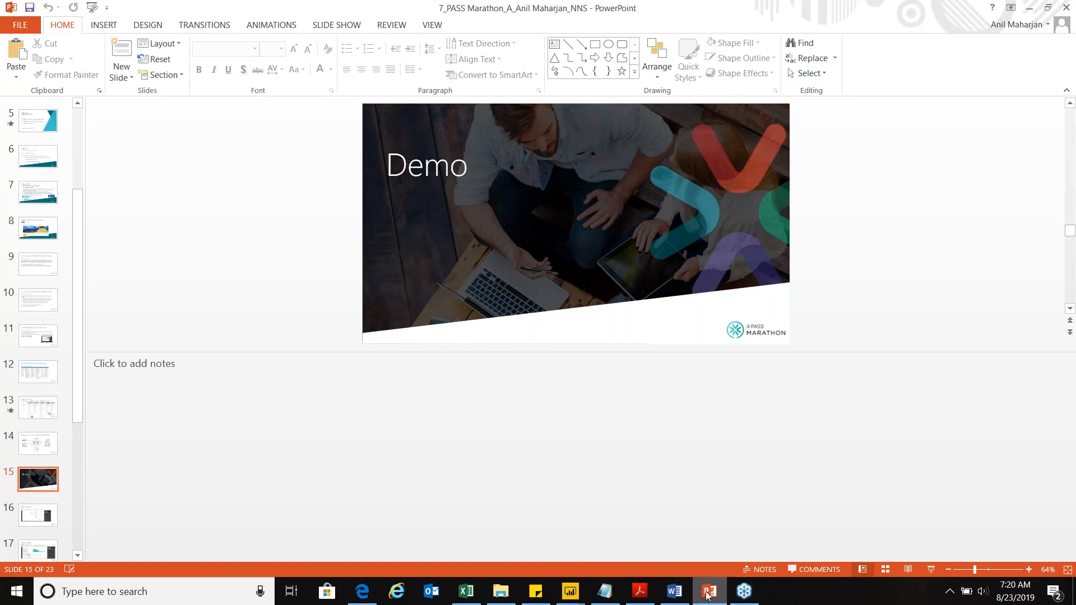
click(707, 594)
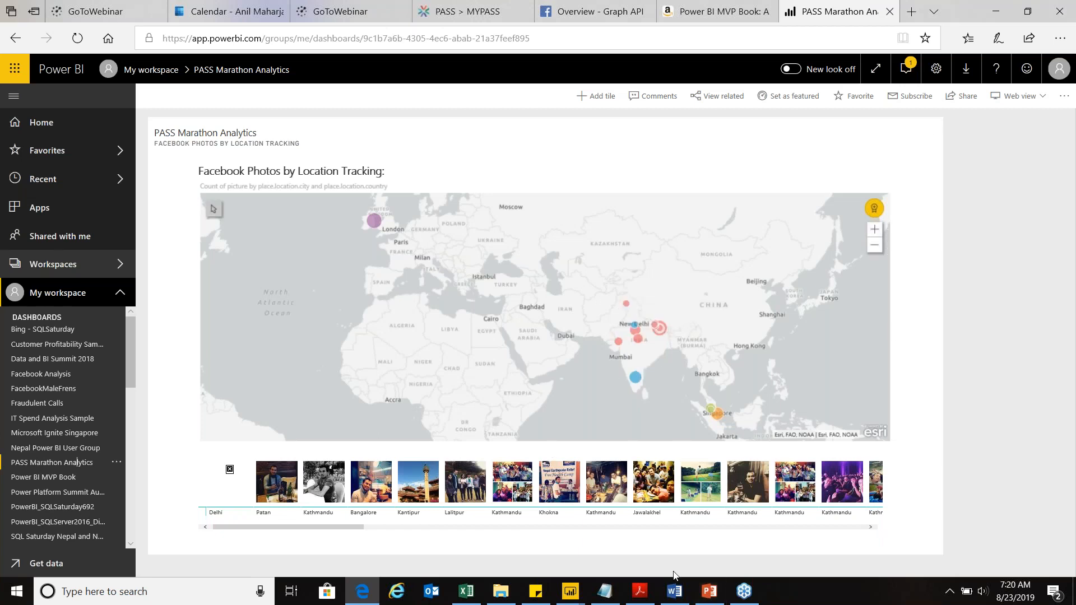
- View the Power BI MVP Book's Amazon page, then switch to Acrobat Reader to show its Facebook data chapter
click(715, 12)
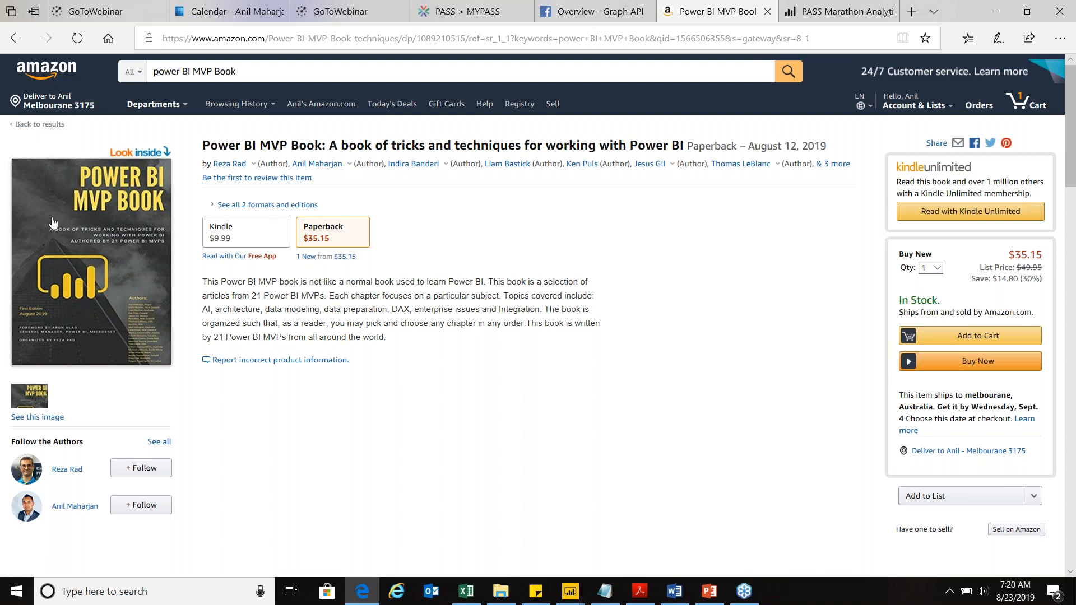
mouse_move(709, 591)
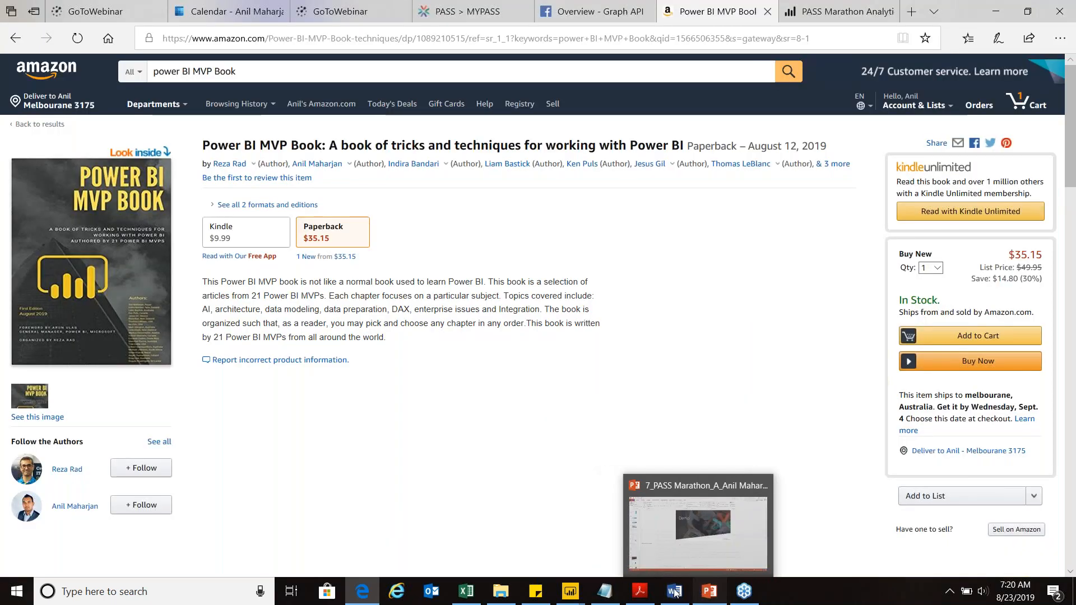
click(700, 592)
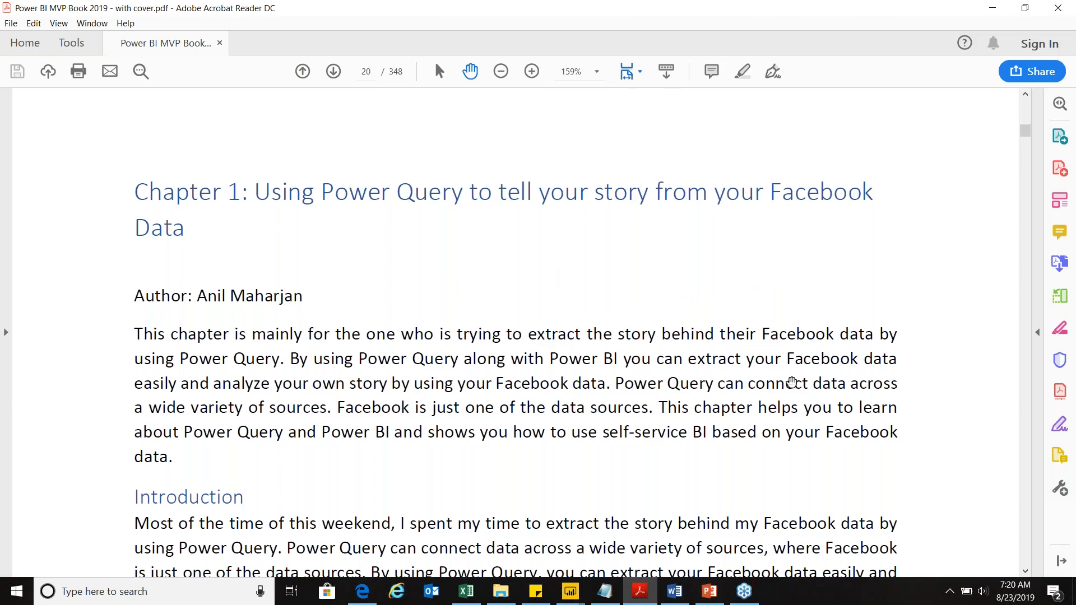
- Examine the Facebook data chapter from its introduction through the connection figures to the Power Query Editor feed table on page 24
scroll(521, 339, down, 3)
scroll(521, 339, down, 4)
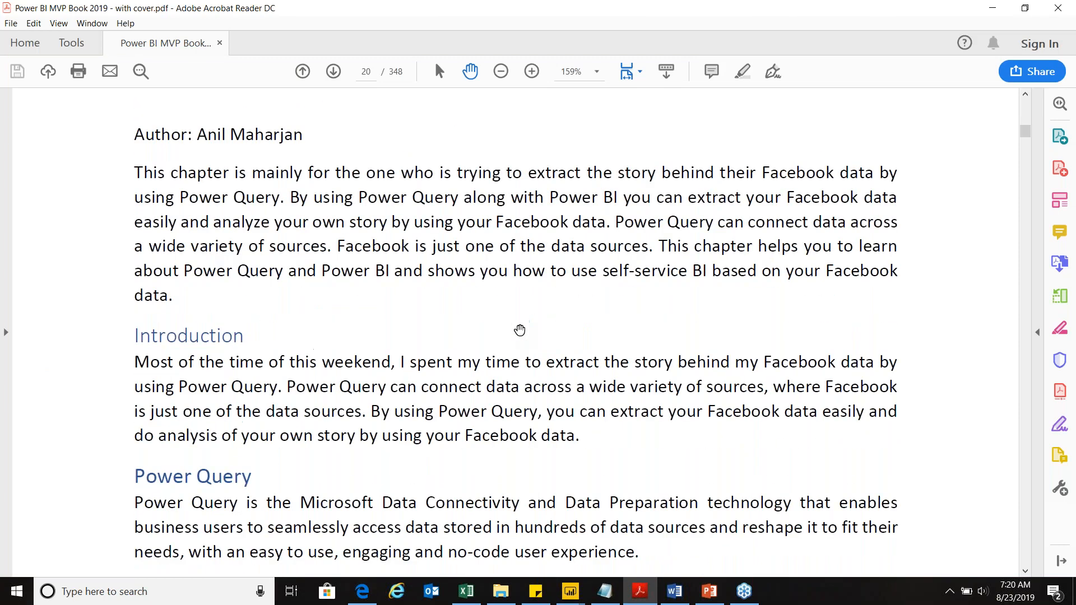
scroll(520, 337, down, 20)
scroll(520, 334, down, 15)
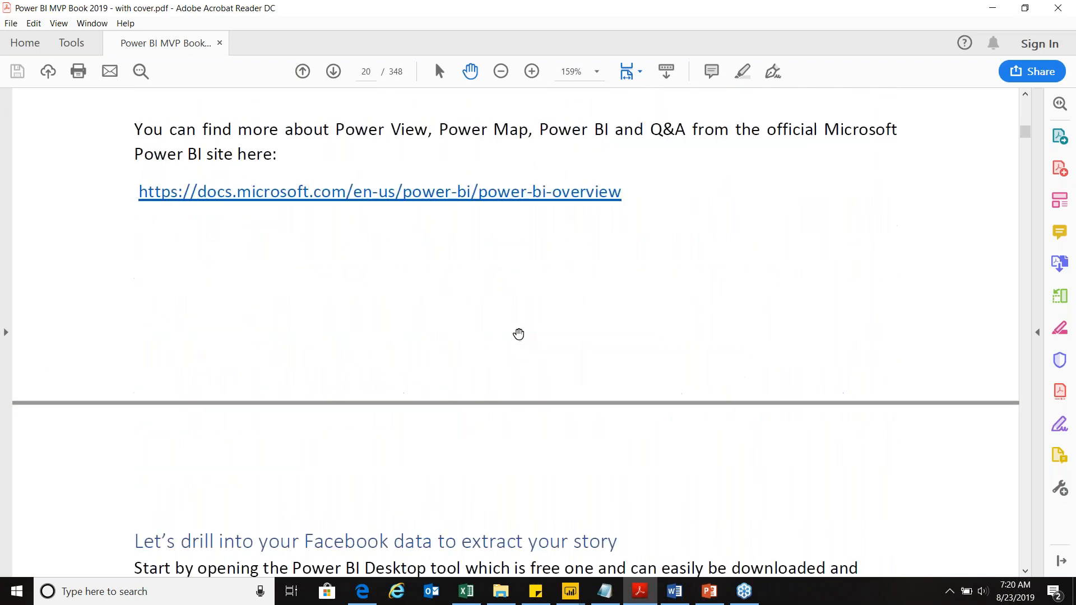
scroll(517, 335, down, 20)
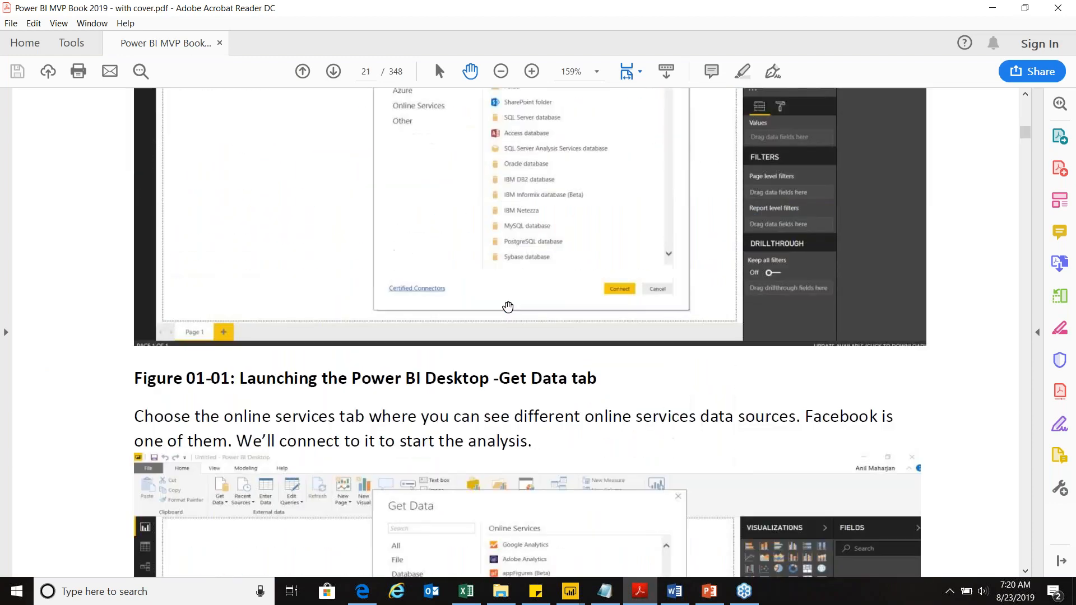
scroll(499, 263, down, 19)
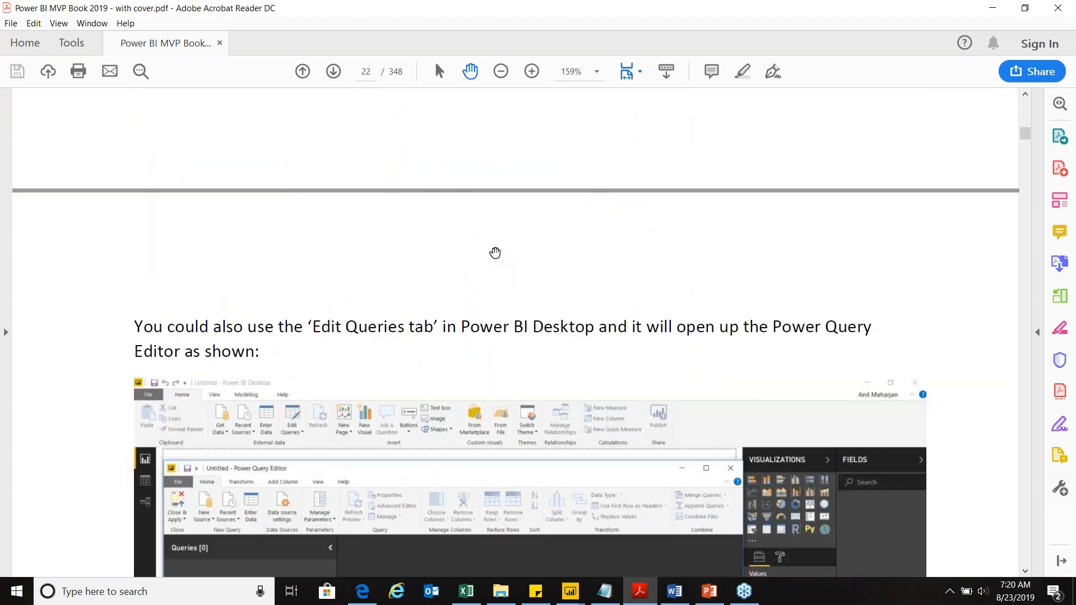
scroll(485, 230, down, 20)
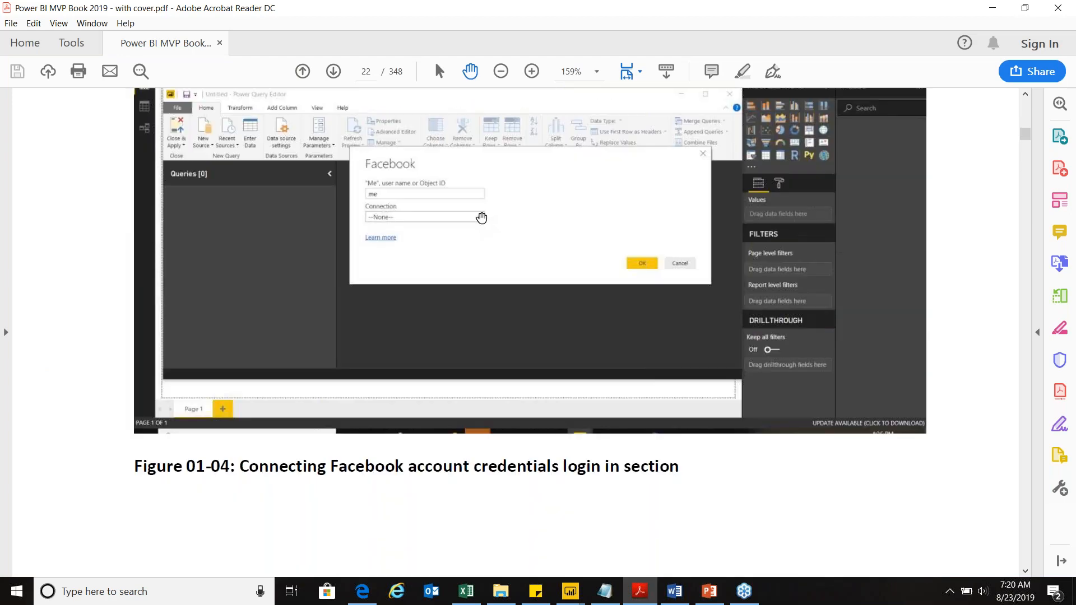
scroll(474, 194, down, 12)
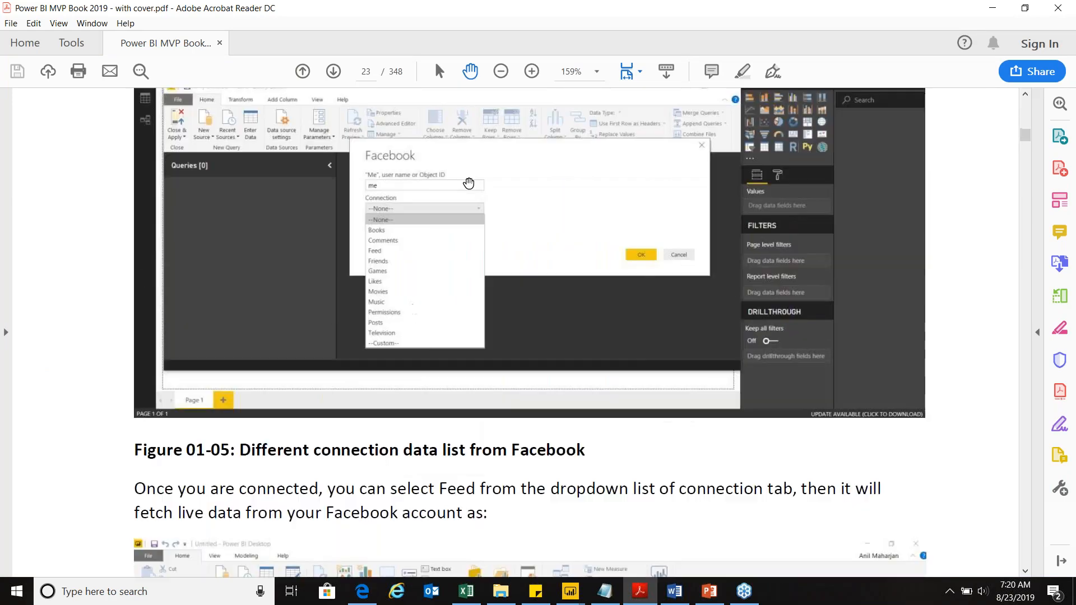
scroll(508, 268, down, 20)
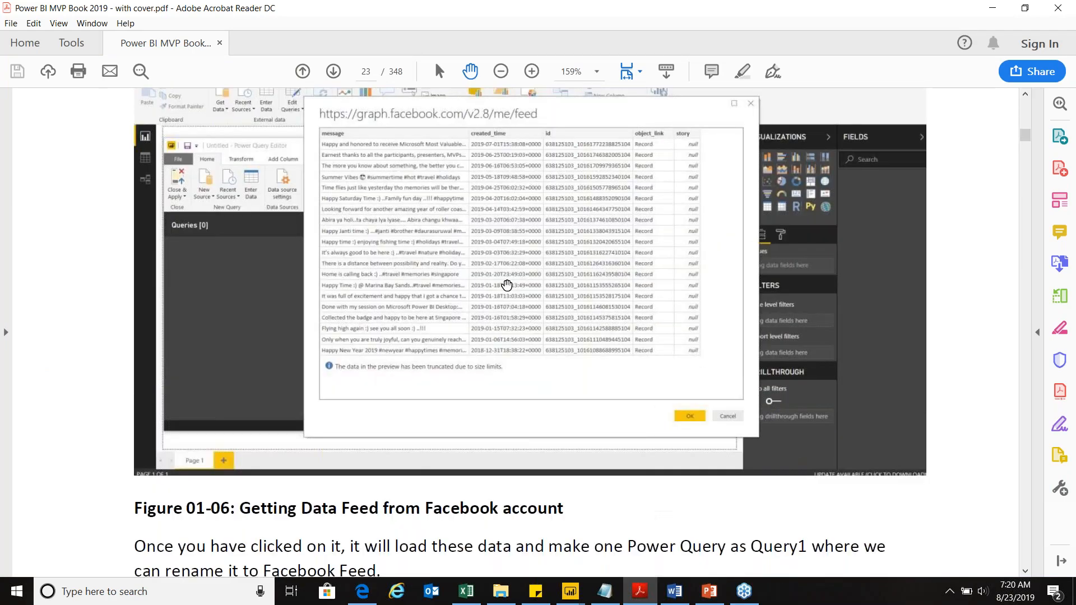
scroll(498, 344, down, 6)
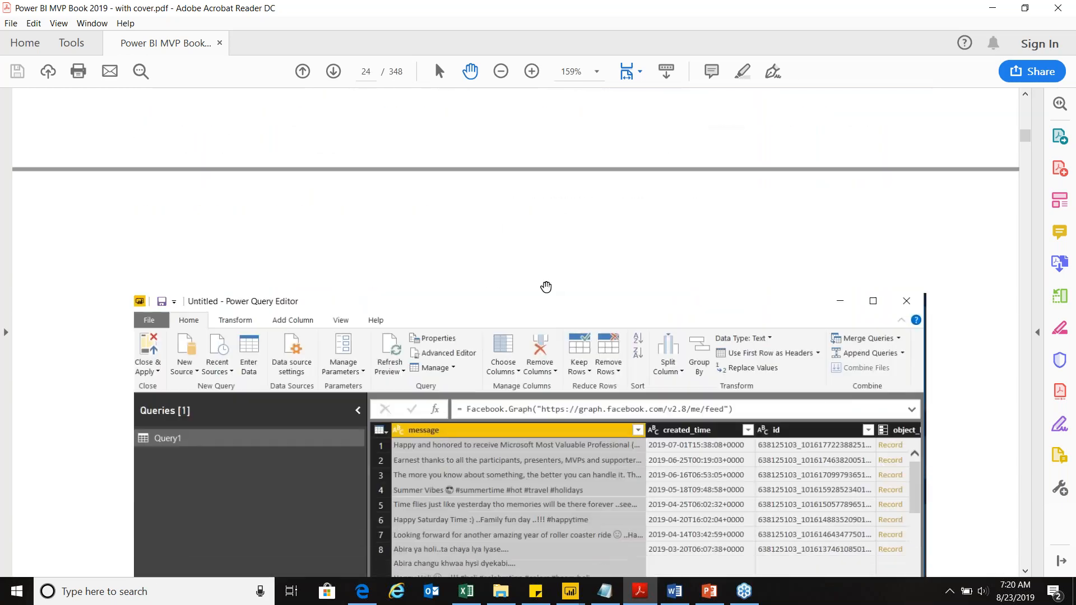
- Minimize the book PDF, switch to the PowerPoint presentation and display slide 16, Demo Snaps
click(991, 13)
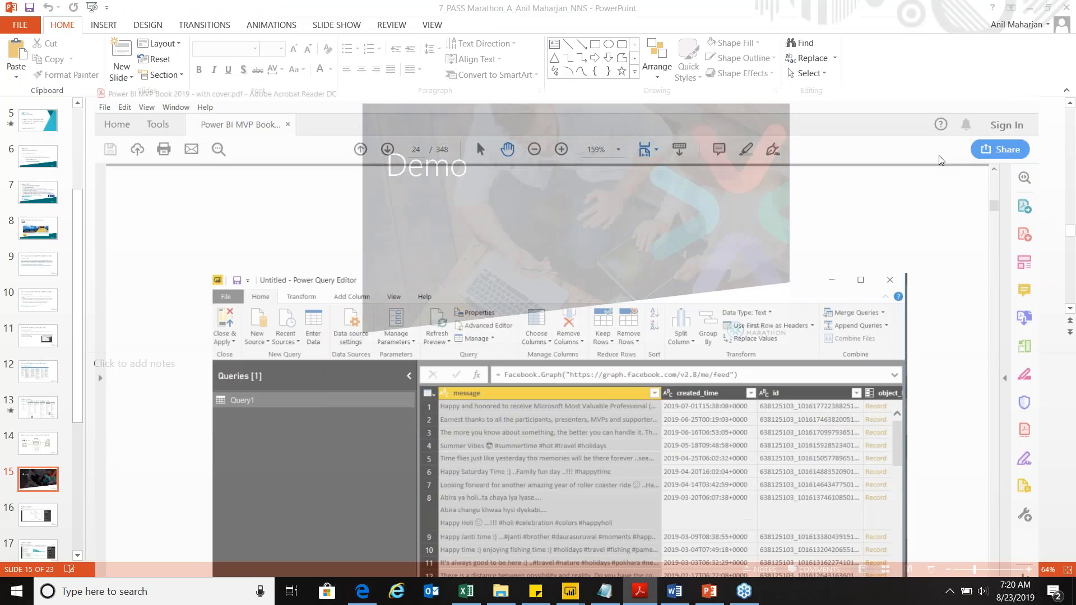
click(701, 598)
click(46, 489)
click(49, 518)
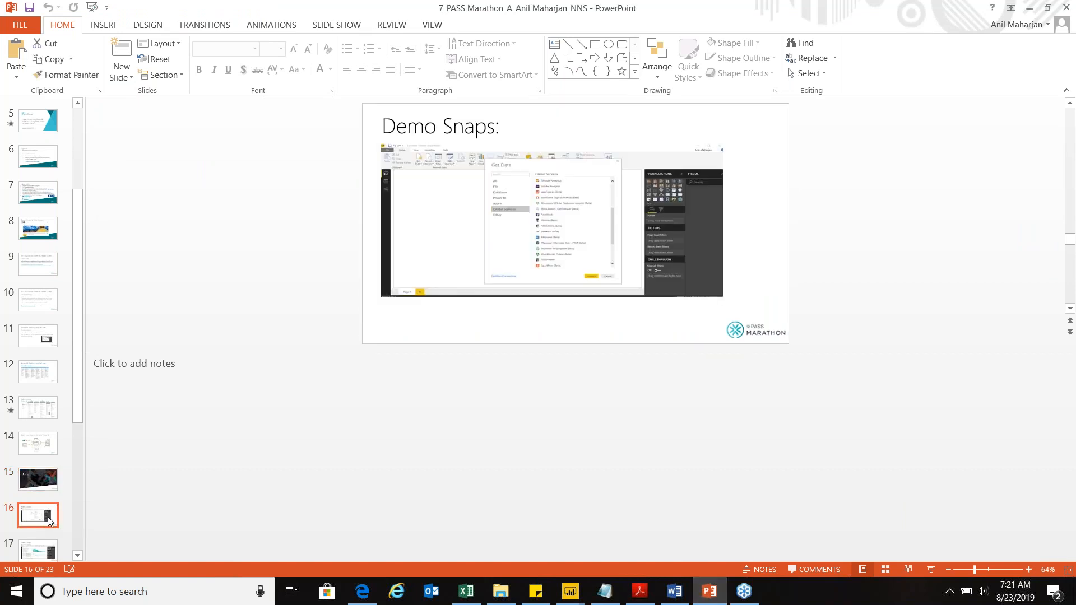